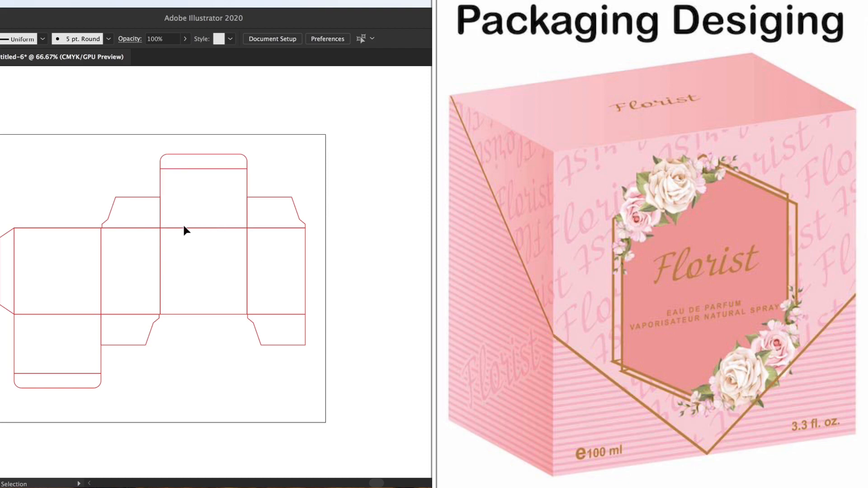
scroll(182, 284, up, 2)
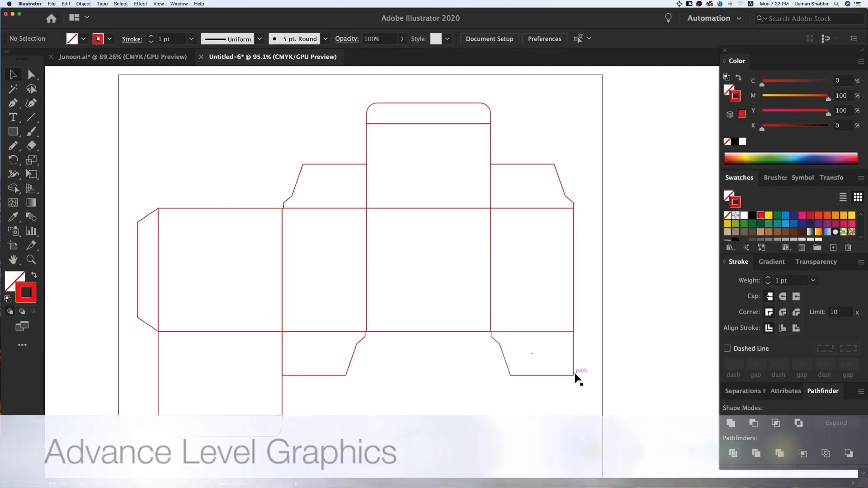
key(super+a)
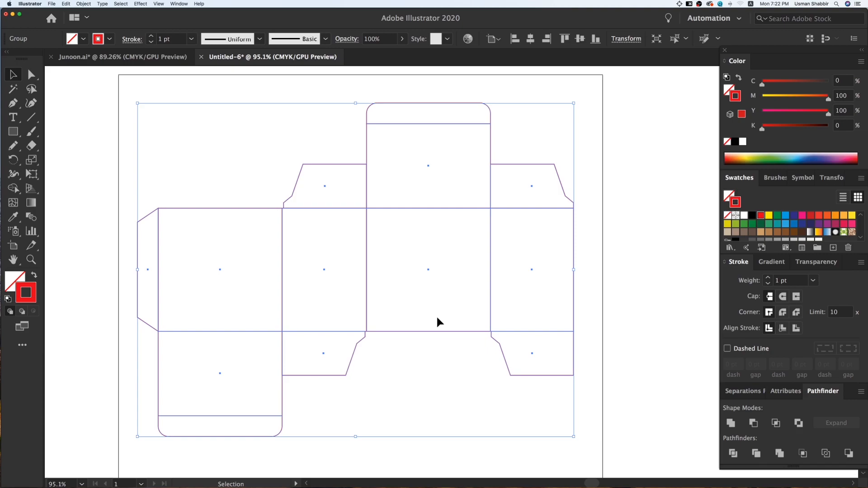
key(super+minus)
key(z)
key(z)
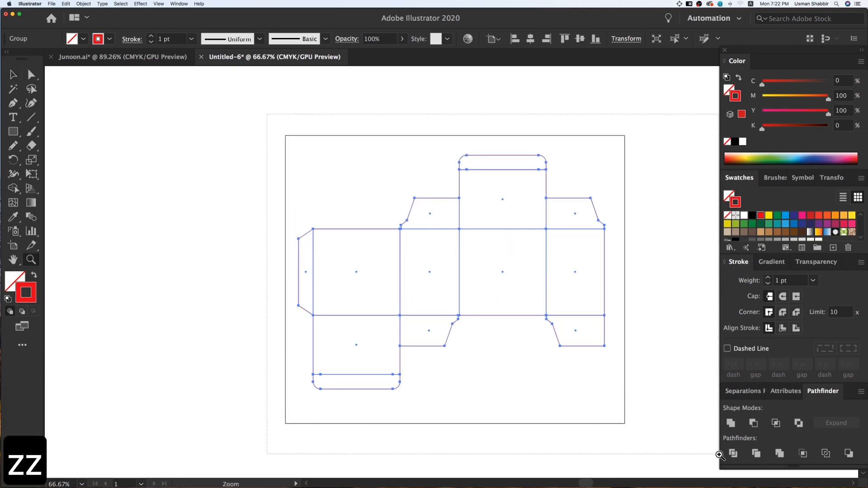
click(670, 397)
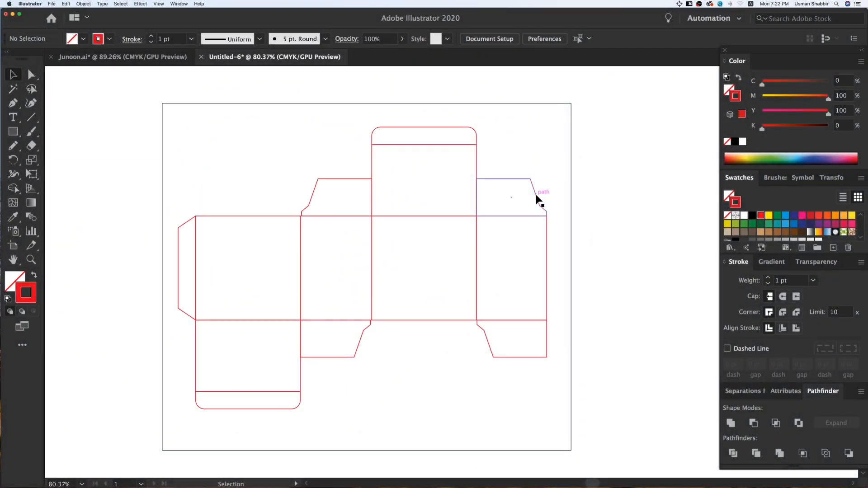
- Duplicate the box die line and top-align the copy with the original so both overlap exactly
drag(537, 199, 557, 277)
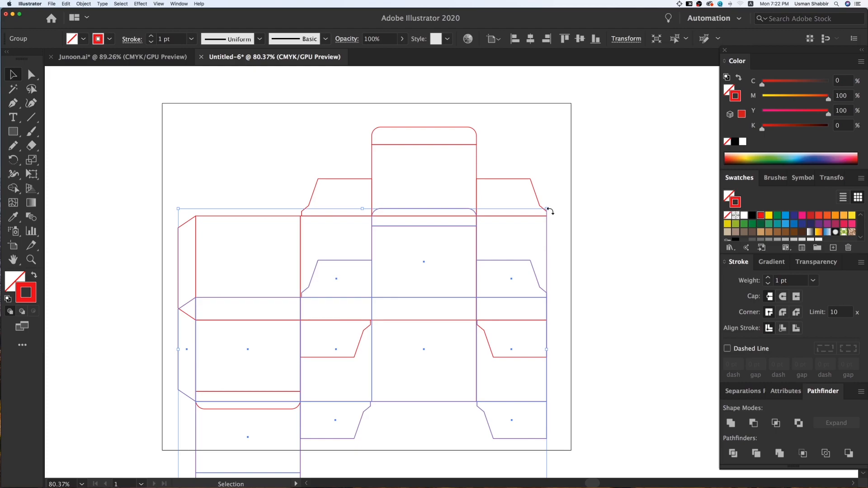
shift+click(528, 215)
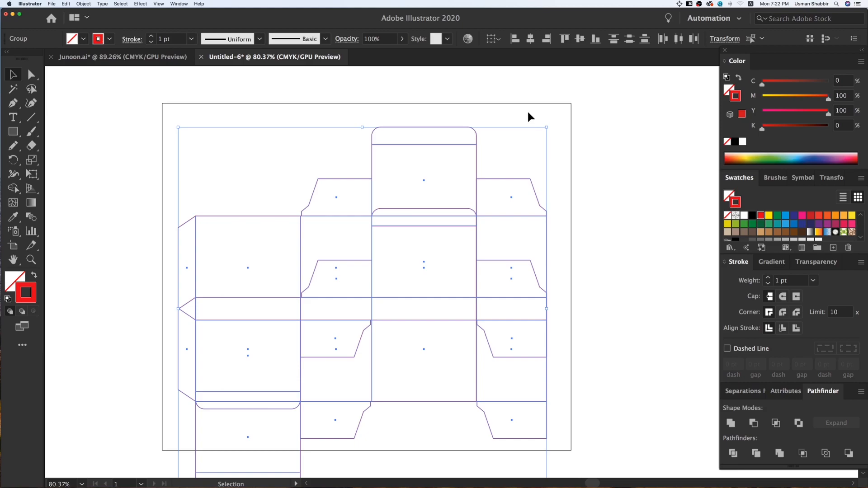
click(564, 39)
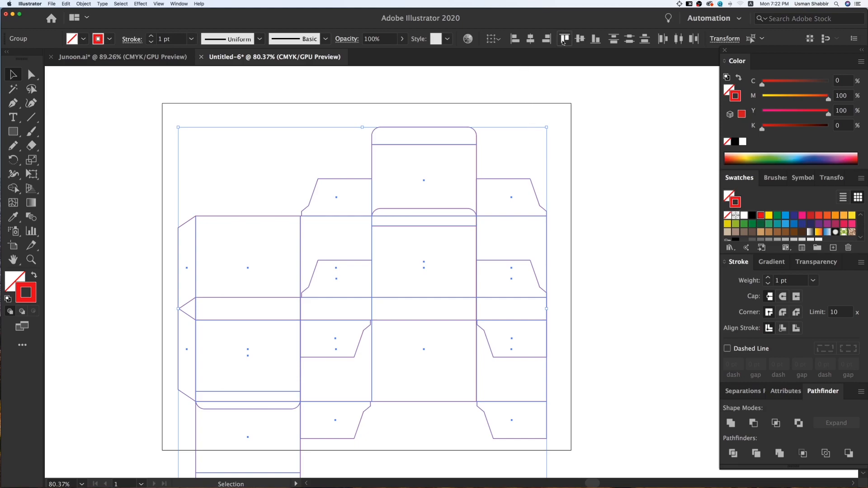
click(589, 213)
drag(541, 197, 552, 207)
key(super+z)
click(557, 198)
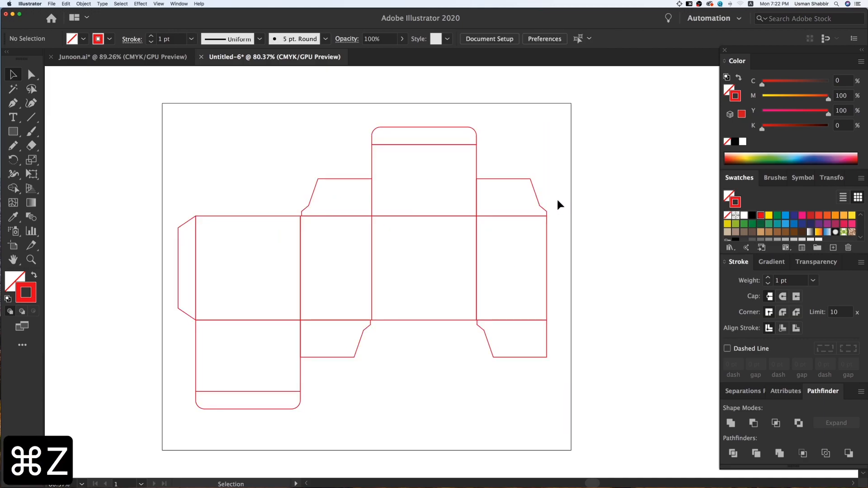
- Hide one die-line copy and unite all panels of the other copy into a single outline
click(534, 192)
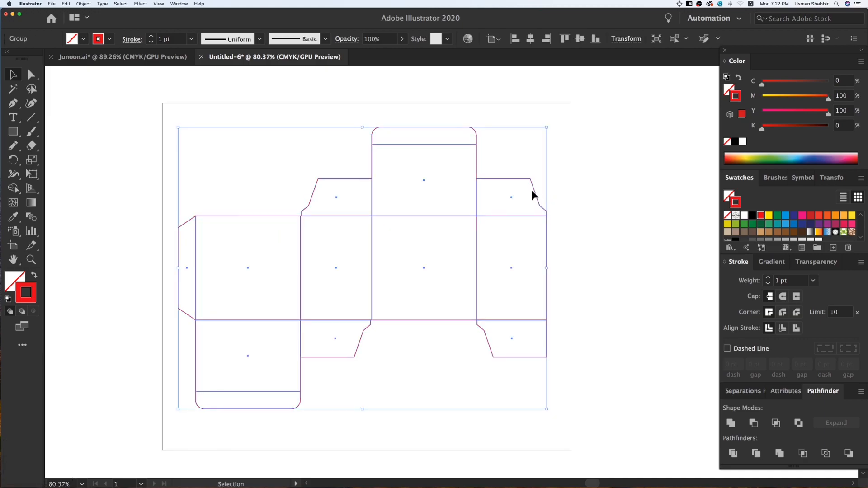
key(super+3)
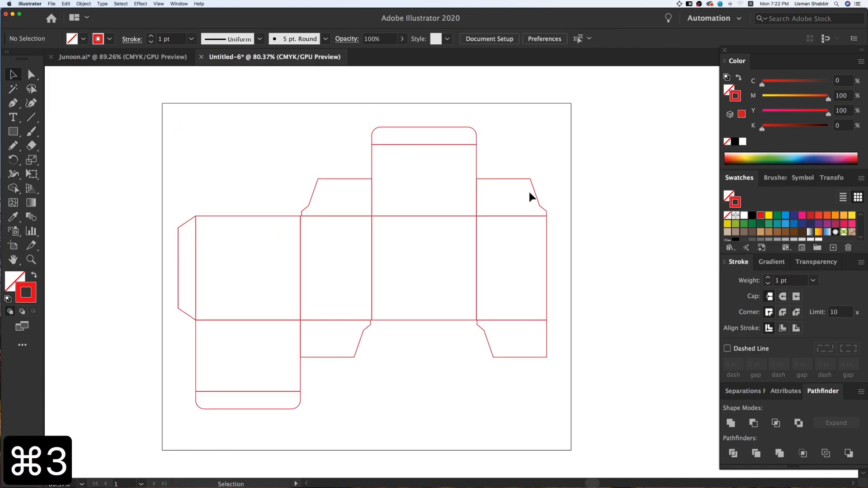
click(533, 187)
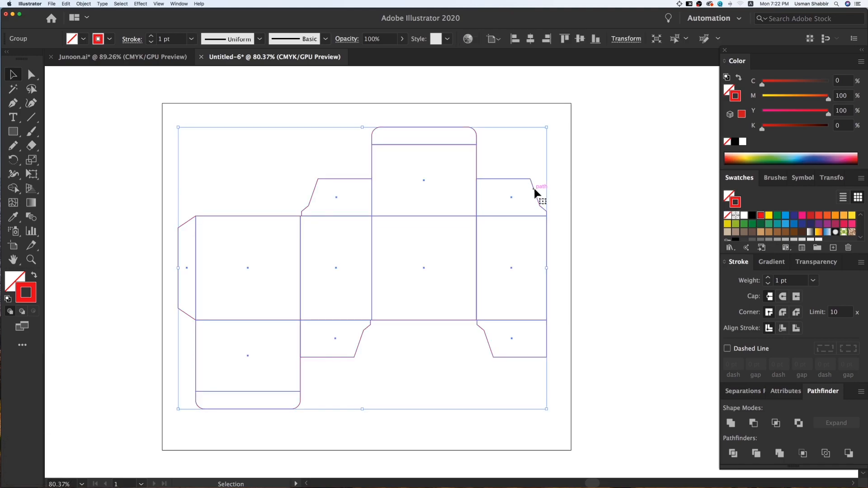
click(738, 425)
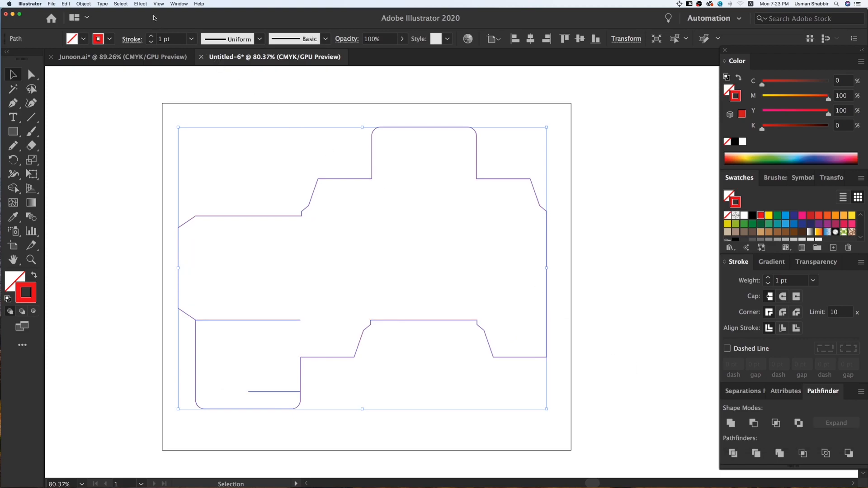
- Apply an Offset Path effect of 0.3528 cm with miter joins to the united outline and expand its appearance
click(143, 4)
mouse_move(162, 74)
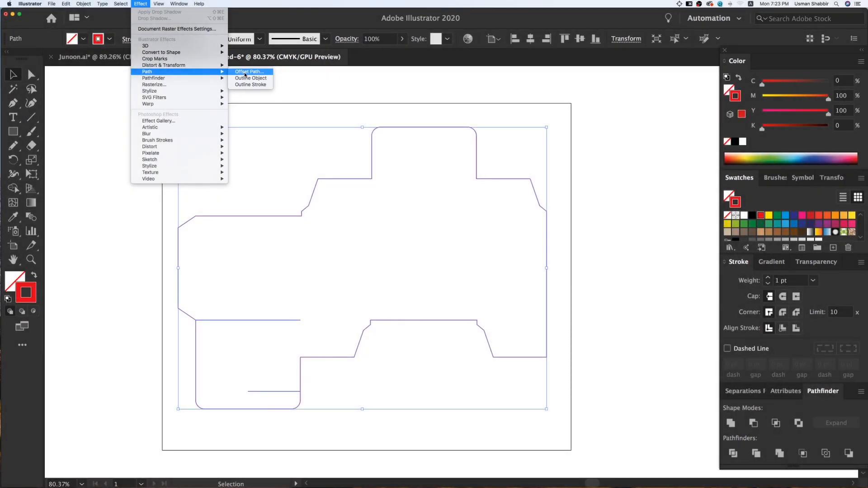
click(244, 71)
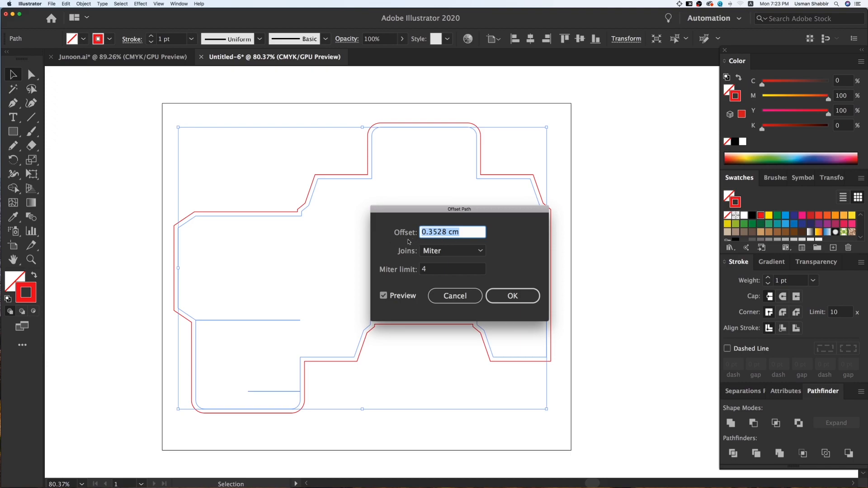
click(502, 298)
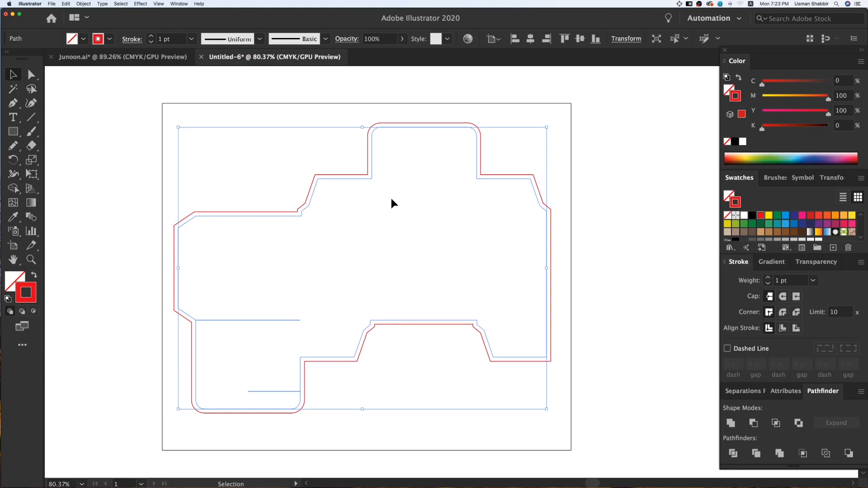
click(83, 3)
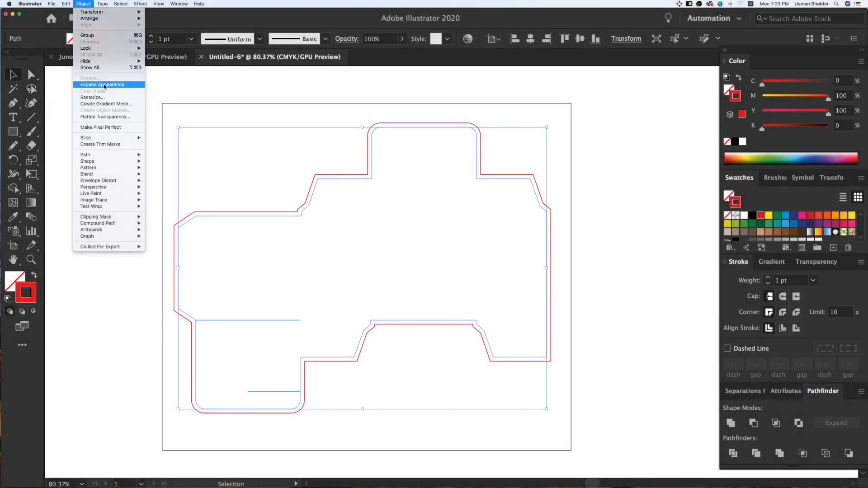
click(104, 84)
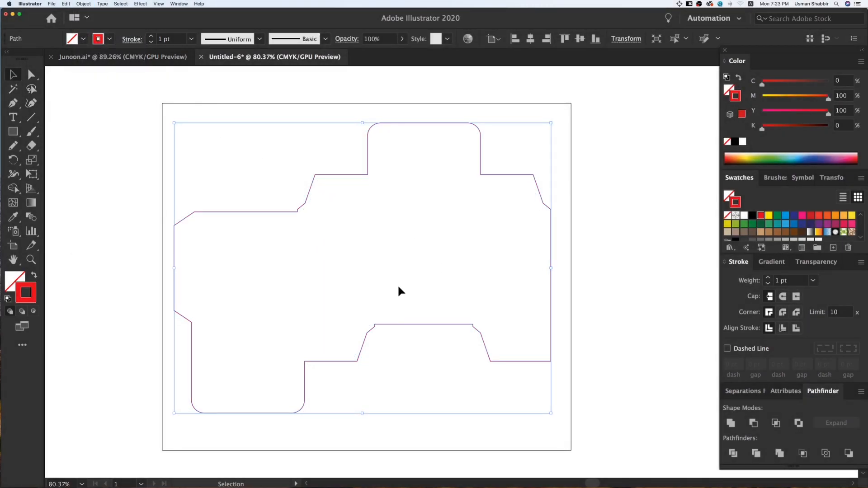
click(606, 199)
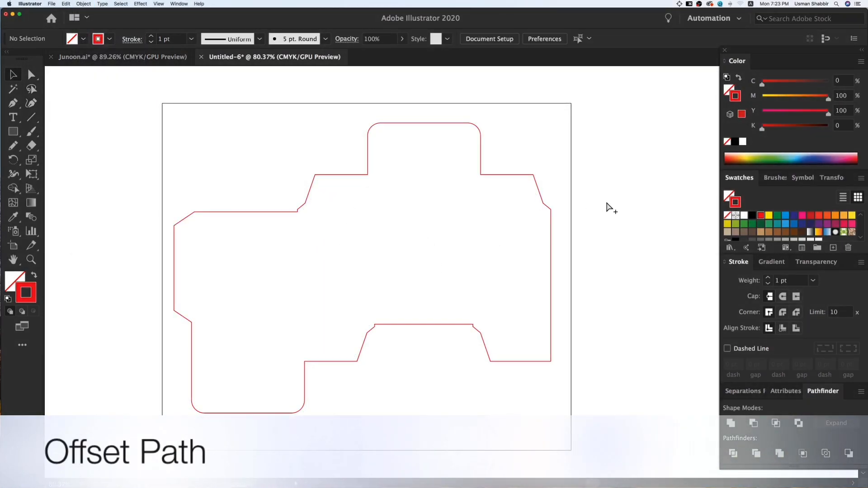
- Show the hidden die line again and select the offset outline around it
key(super+a)
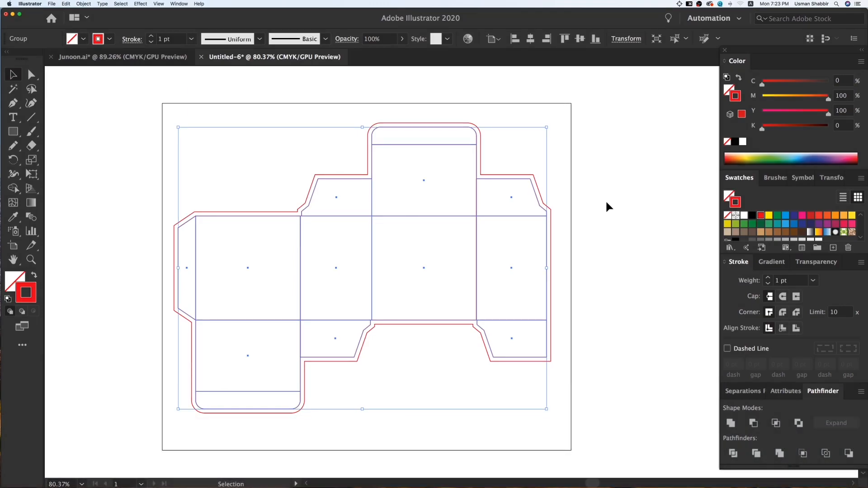
click(606, 200)
drag(541, 188, 604, 175)
key(super+z)
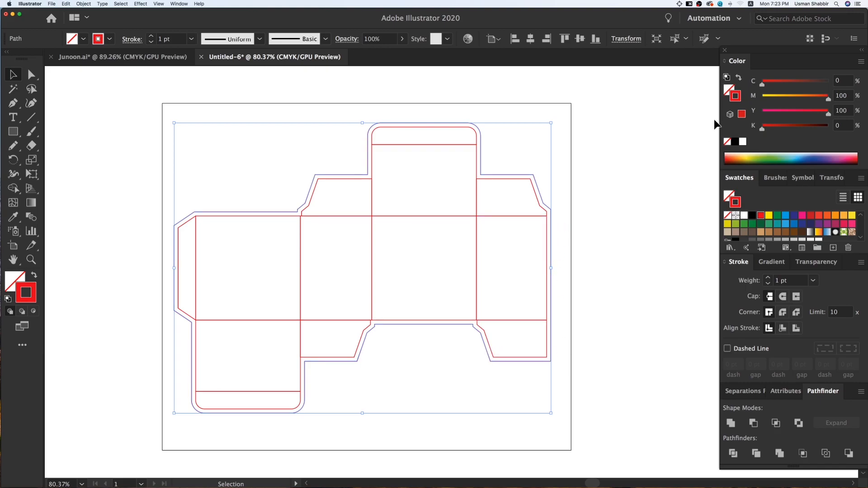
- Remove the stroke from the offset outline and fill it with black
click(726, 142)
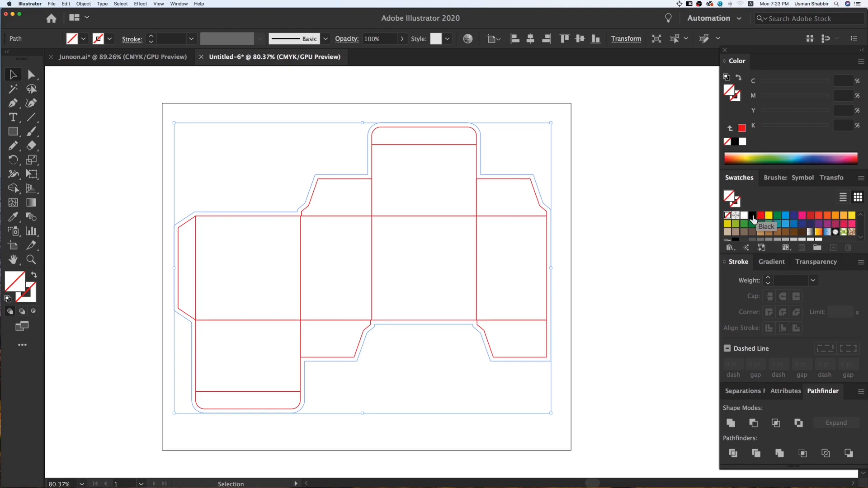
click(752, 215)
click(623, 223)
drag(510, 191, 655, 151)
key(super+z)
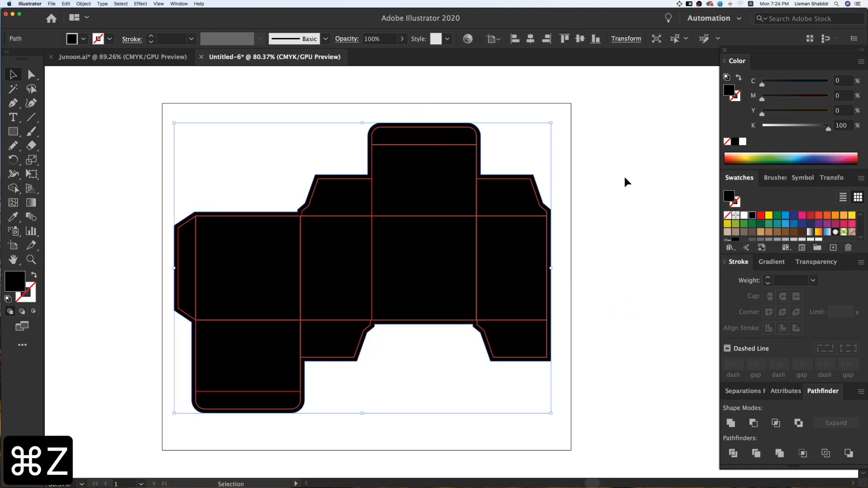
key(super+minus)
drag(488, 194, 576, 232)
key(super+z)
click(533, 208)
key(super+z)
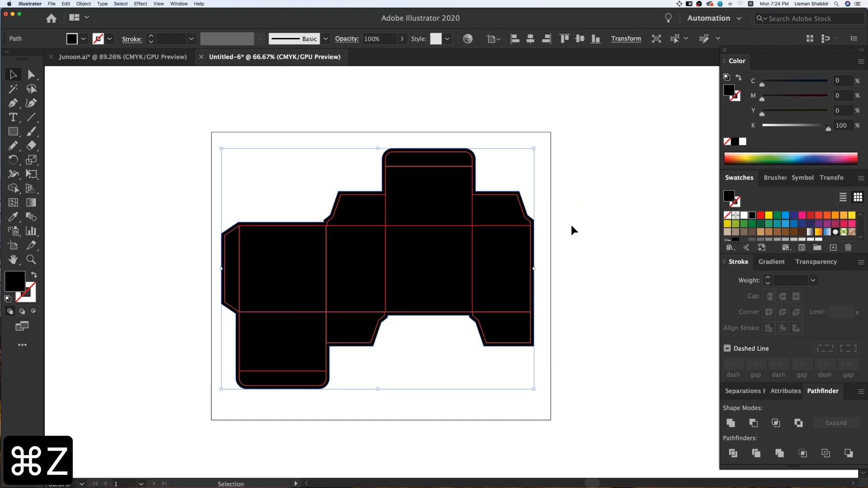
click(573, 229)
key(z)
drag(155, 112, 678, 427)
key(v)
scroll(587, 353, right, 2)
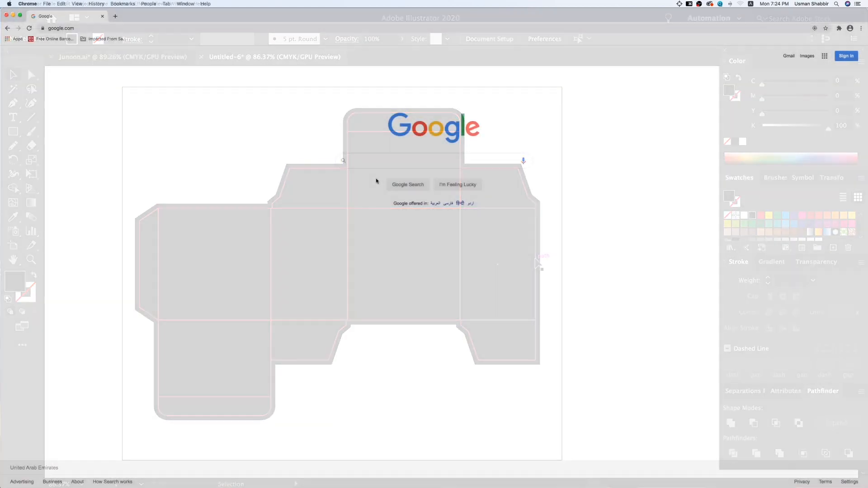
- Switch to Chrome, search the web for "free vectors" and open the Freepik free vectors result
text(free vec)
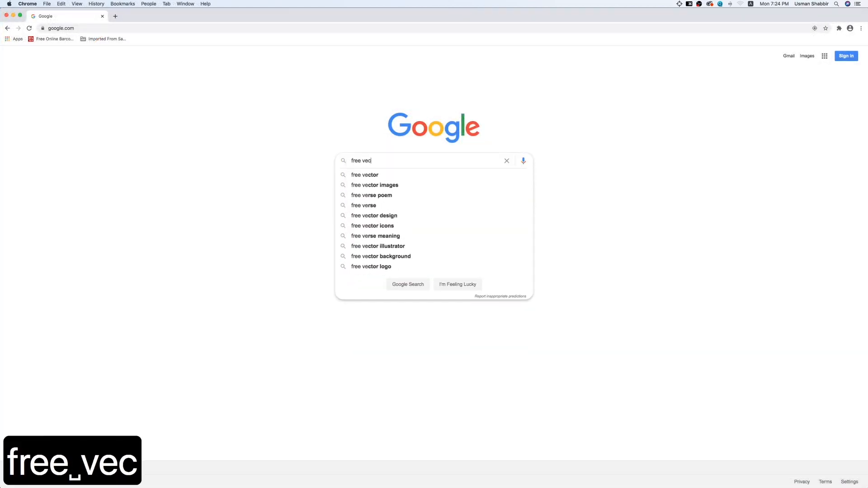
text(tors)
key(Return)
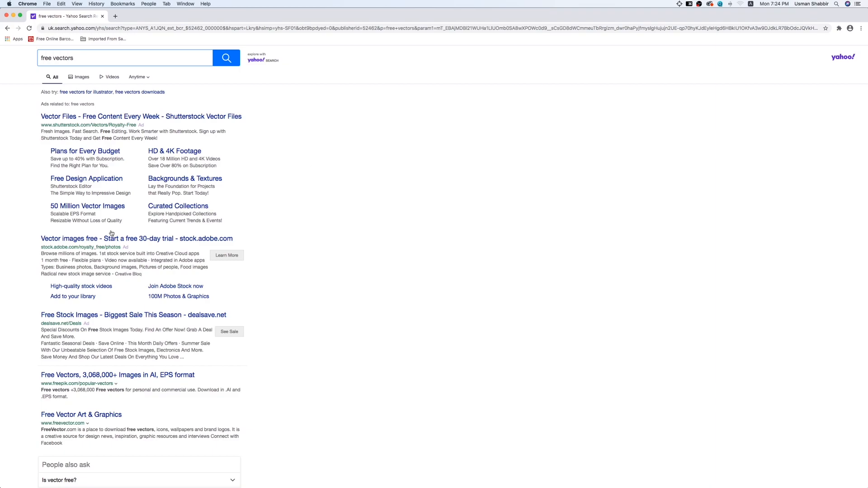
click(130, 376)
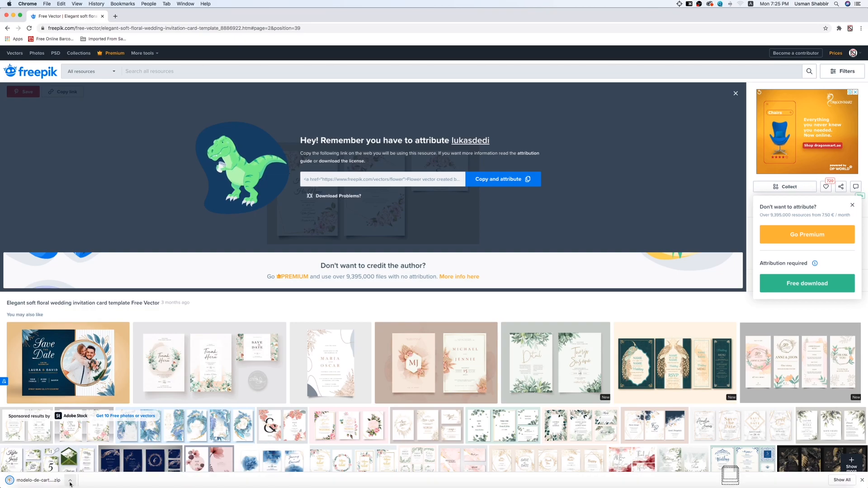
- Open the downloaded floral invitation card template archive and preview 3237.jpg in its folder
click(40, 479)
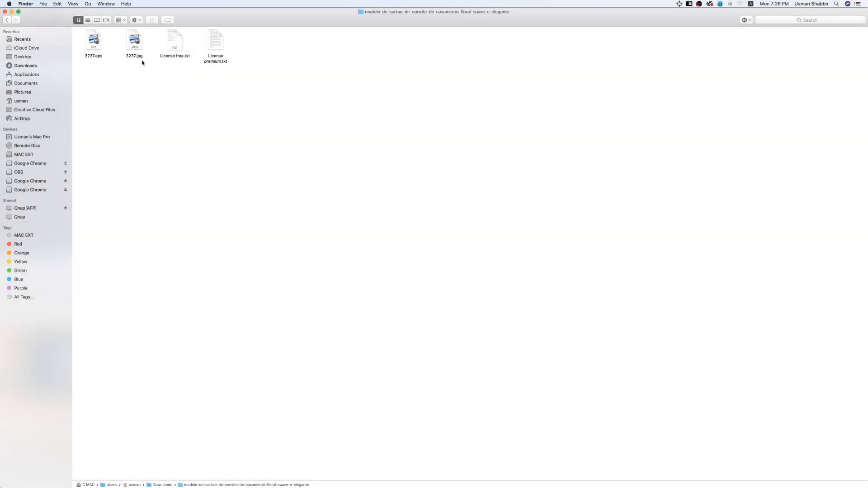
click(131, 38)
key(space)
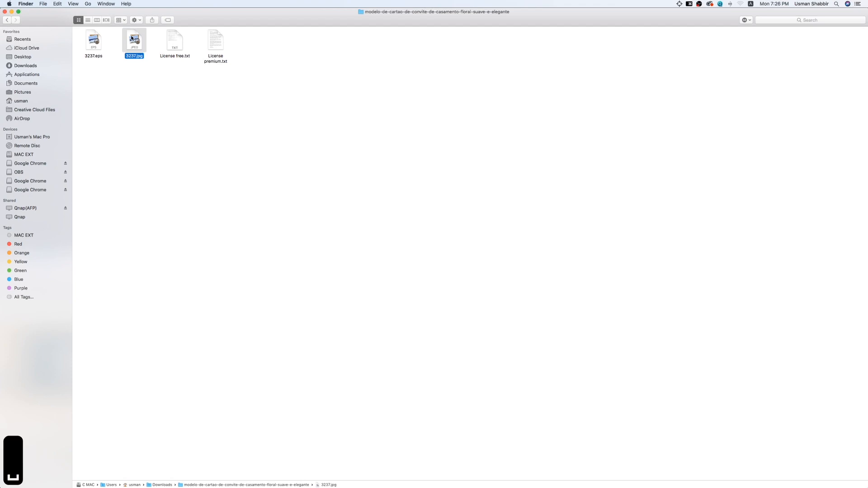
key(space)
- Open 3237.eps from the downloaded template folder with Adobe Illustrator 2020
click(94, 45)
right_click(94, 44)
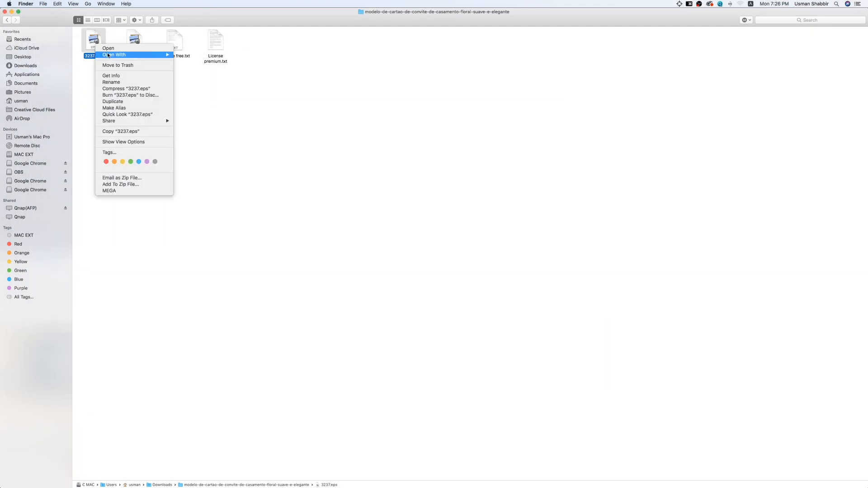
mouse_move(108, 54)
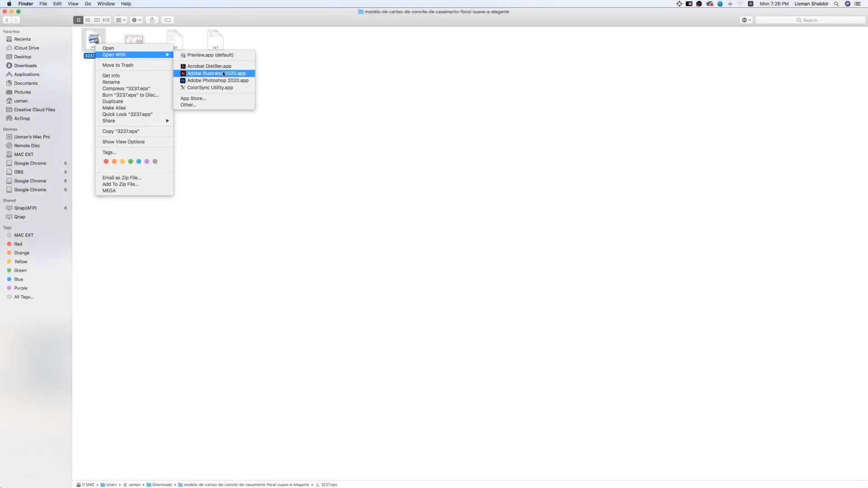
click(223, 73)
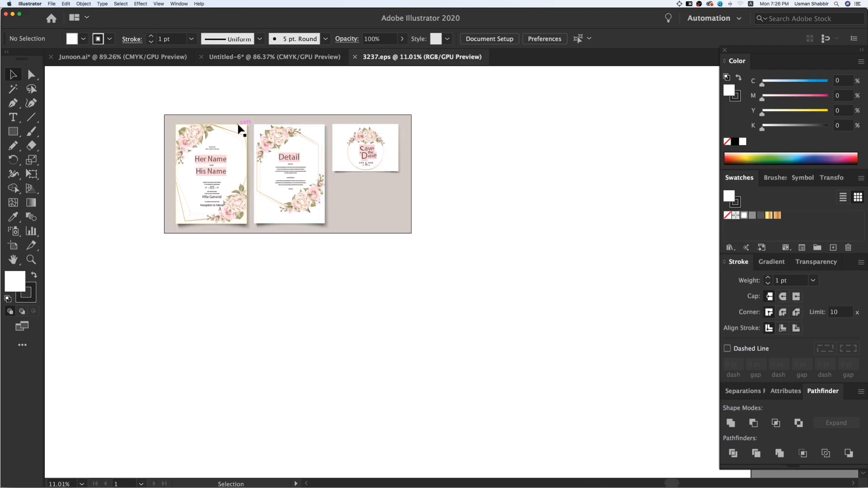
- Examine the floral card artwork close up, in both outline and preview display
key(z)
drag(158, 107, 476, 258)
key(v)
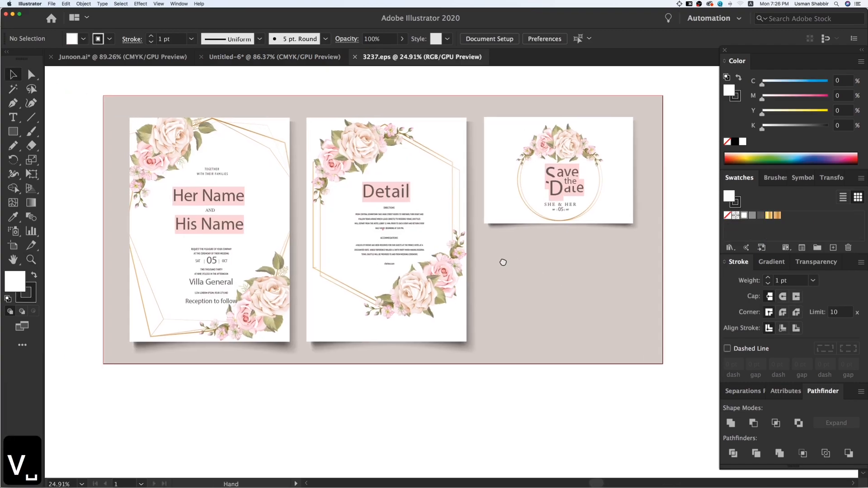
key(super+minus)
key(super+y)
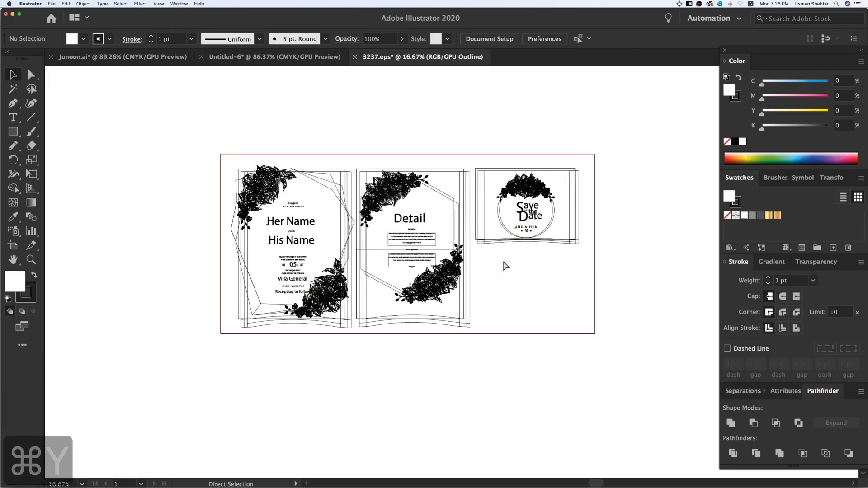
key(super+y)
key(z)
drag(194, 129, 652, 360)
key(v)
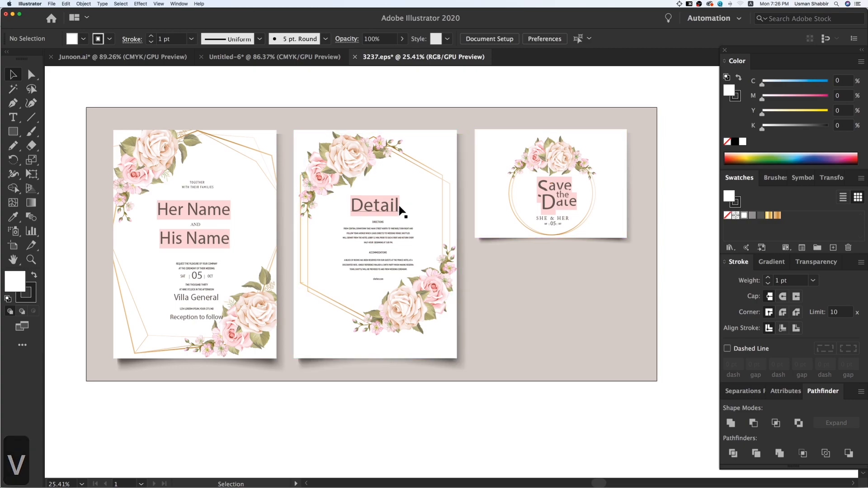
- Hide the group of two rose clusters on the Detail card
click(561, 155)
click(341, 155)
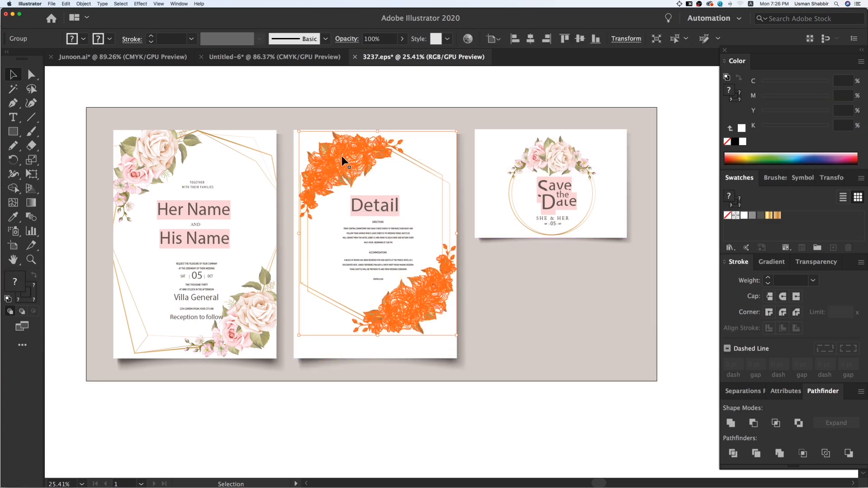
drag(348, 161, 388, 200)
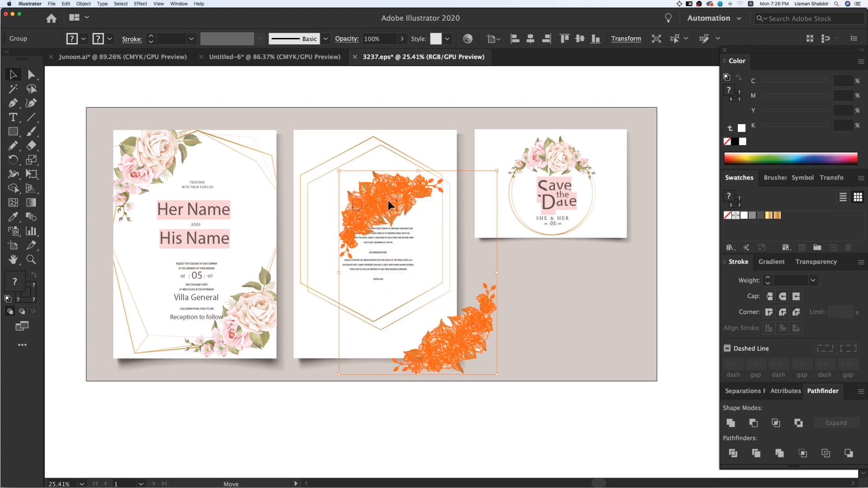
key(super+z)
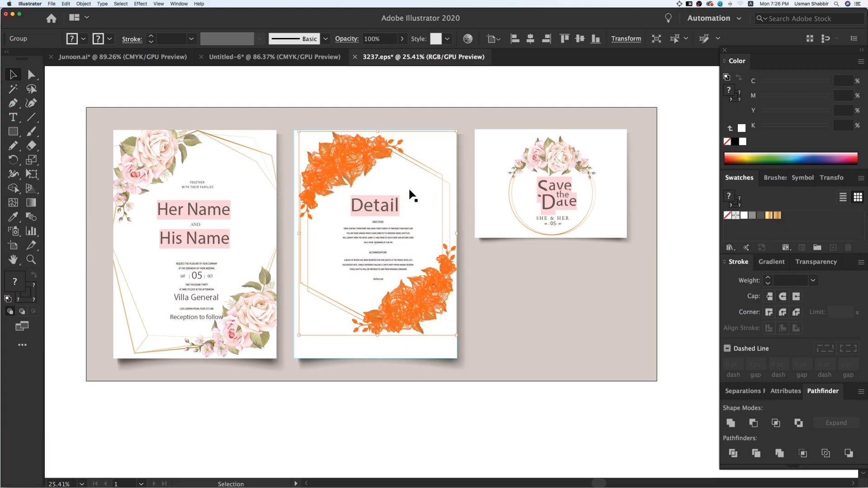
key(super+3)
- Hide both gold hexagon outlines of the Detail card
click(421, 164)
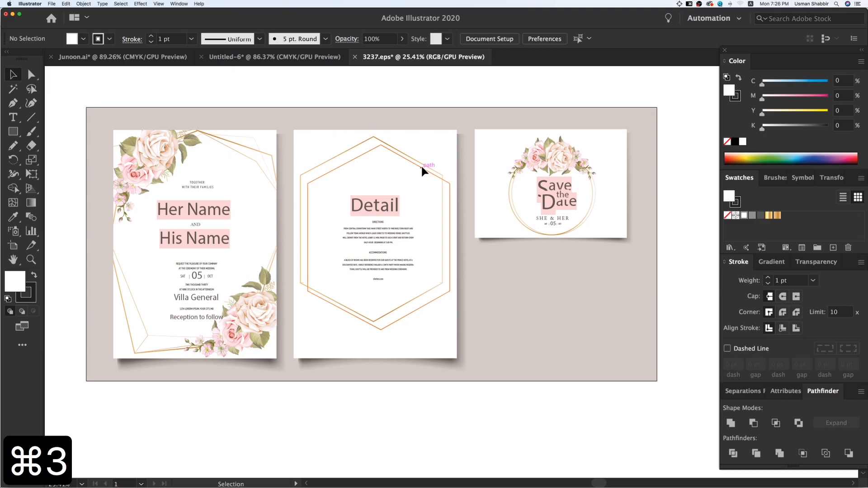
key(a)
key(super+3)
click(421, 165)
key(super+3)
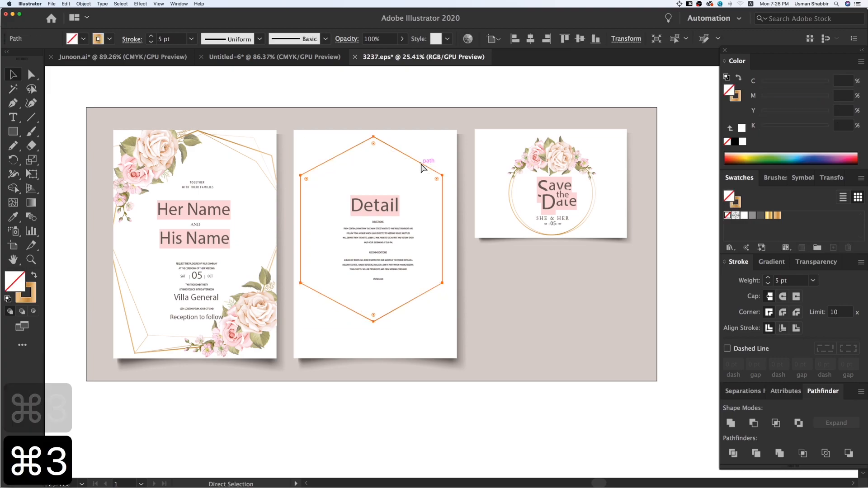
- Show all hidden artwork again and copy it into the Untitled-6 box document as one group
key(alt+super+3)
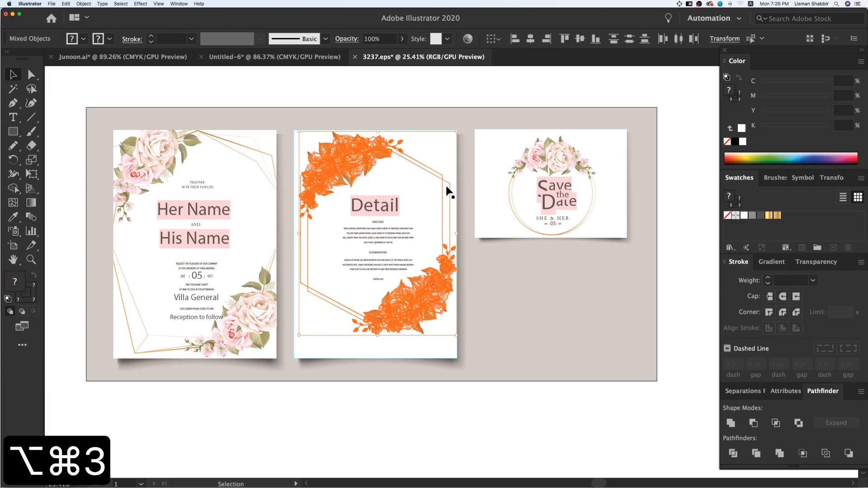
key(super+c)
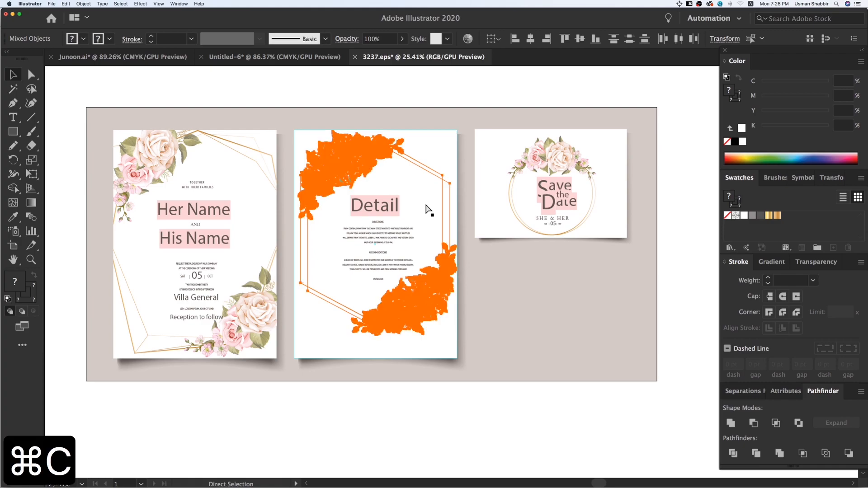
click(271, 56)
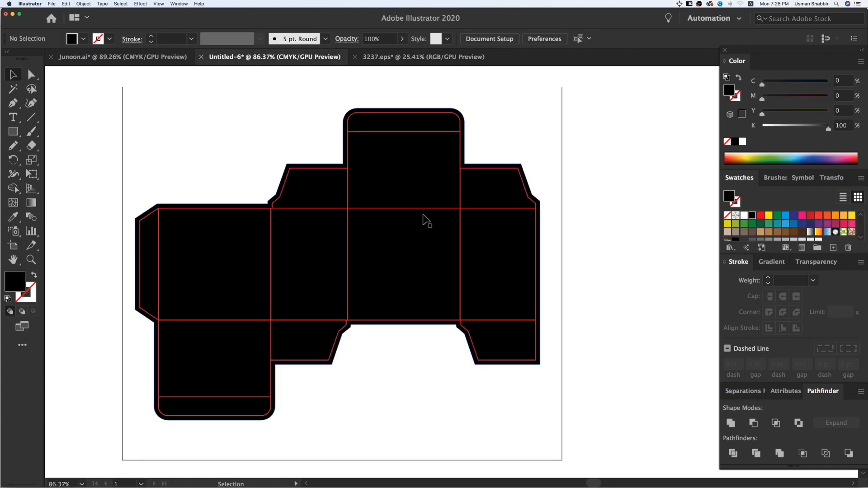
key(super+v)
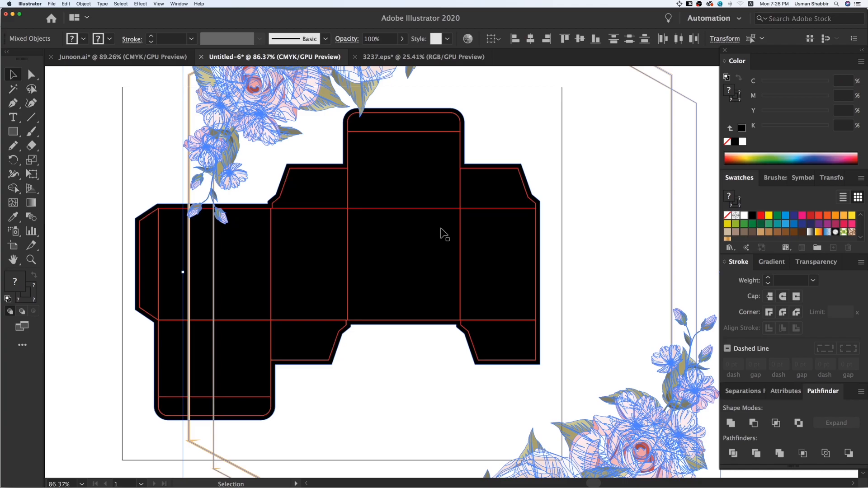
key(super+g)
key(super+minus)
key(super+minus)
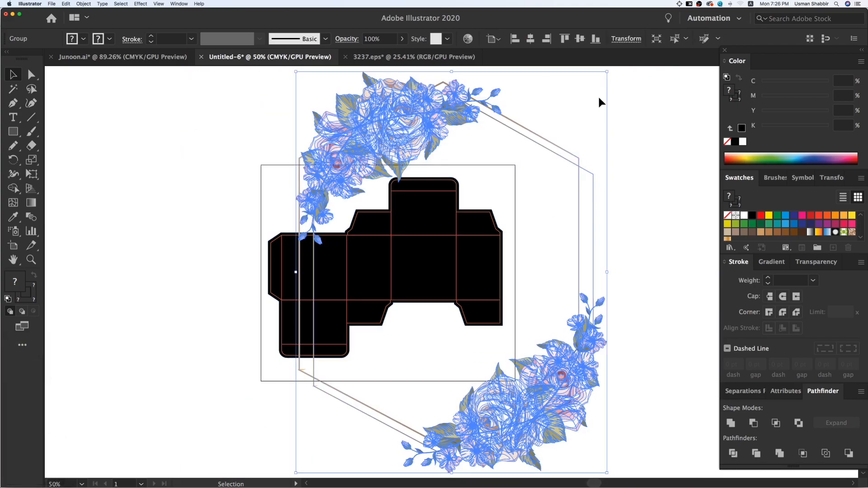
- Scale the pasted floral hexagon group down proportionally and place it inside the box panel below the top lid flap
drag(596, 94, 513, 238)
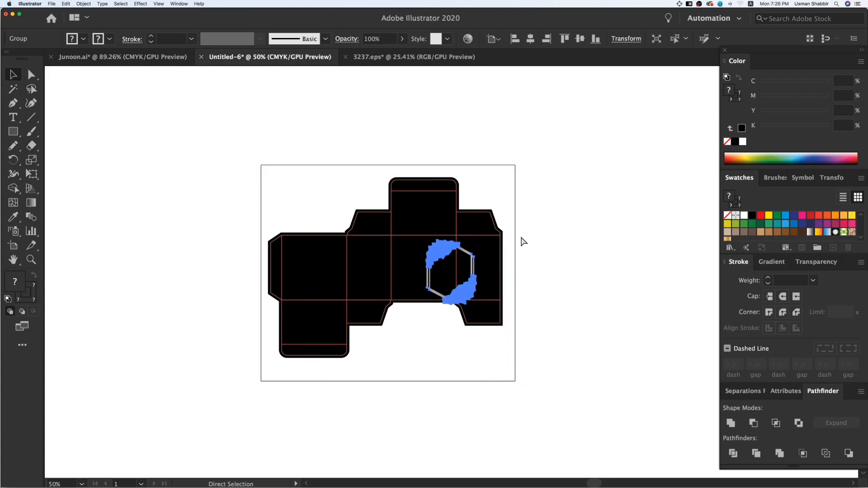
key(super+g)
key(v)
click(538, 238)
key(z)
key(z)
drag(465, 299, 546, 350)
key(v)
key(v)
drag(425, 171, 348, 159)
- Change the fill of the black bleed shape behind the die line to white
click(522, 218)
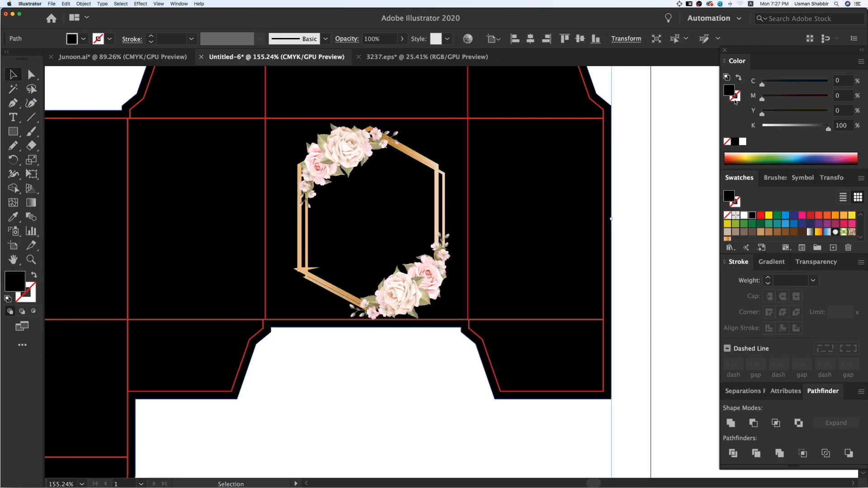
click(742, 142)
key(v)
key(v)
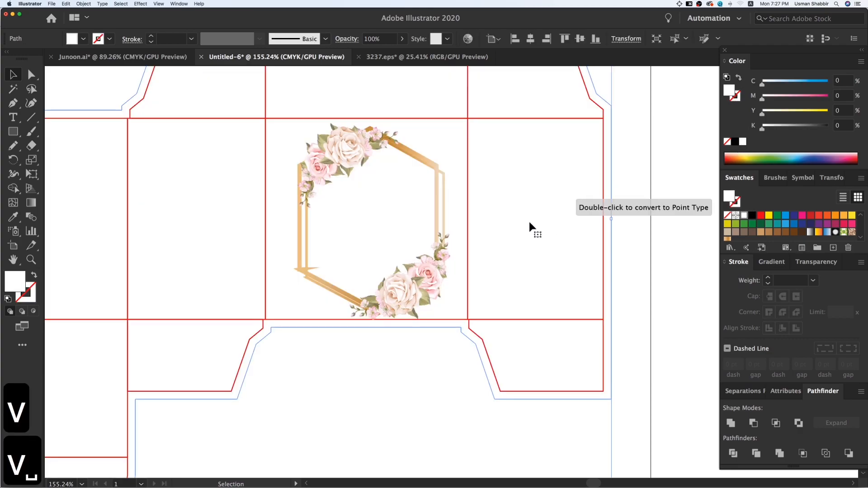
drag(424, 243, 430, 261)
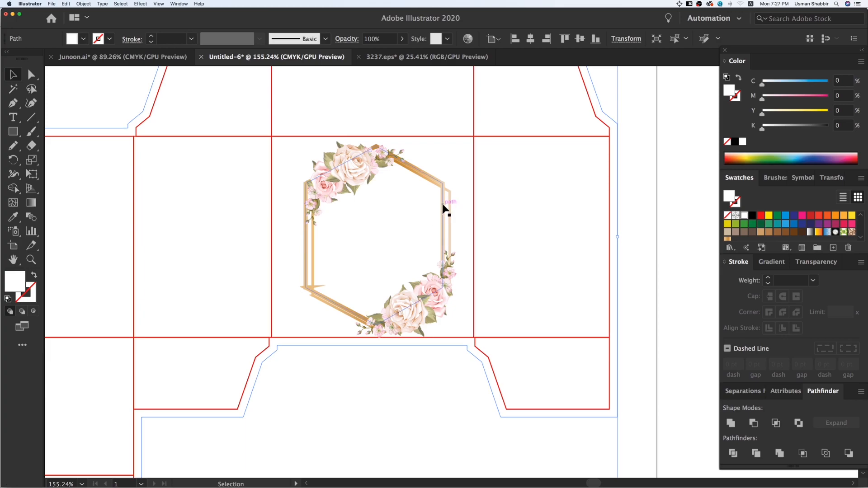
click(381, 56)
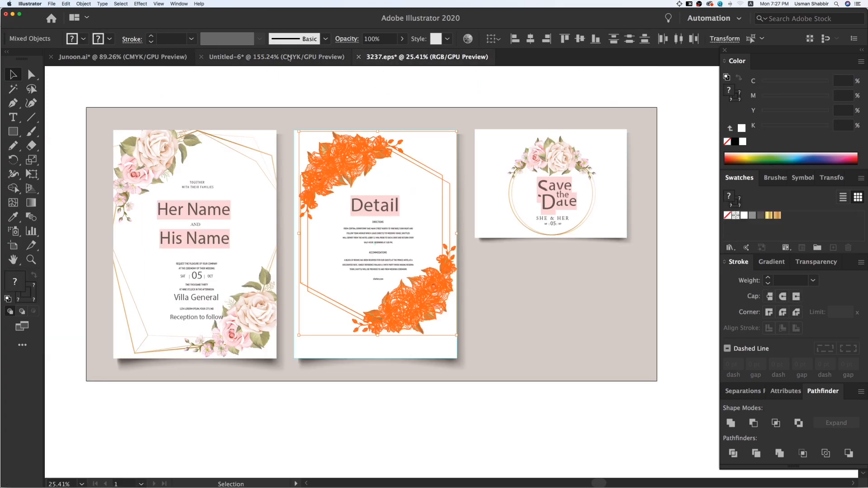
click(289, 57)
- Thin the stroke of the gold hexagon set higher and further left, trying 1 pt and settling on 2 pt
click(425, 170)
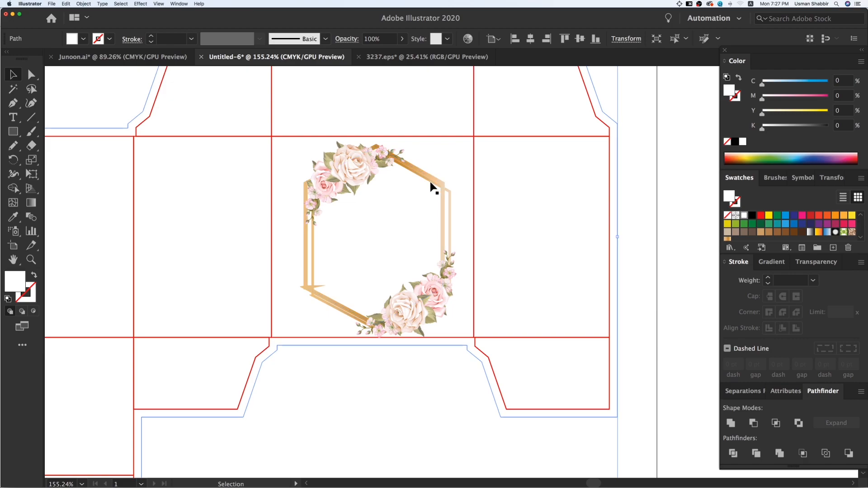
click(442, 195)
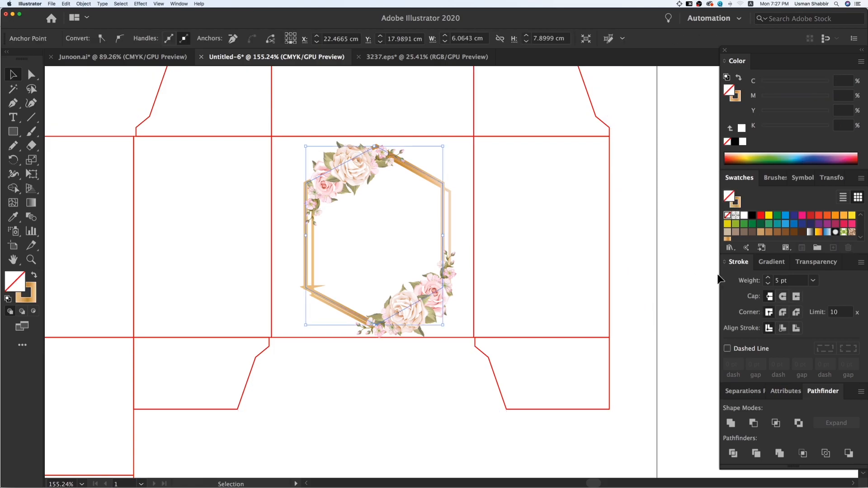
click(789, 281)
text(1)
key(Return)
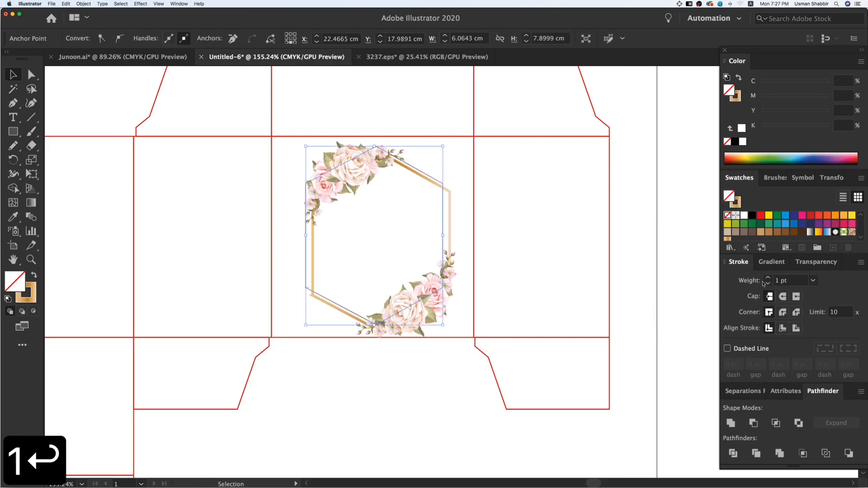
click(787, 281)
text(2)
key(Return)
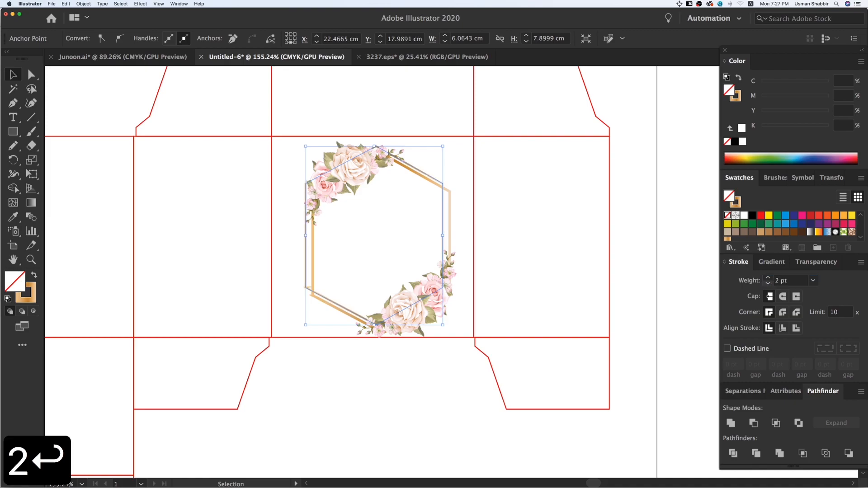
key(v)
click(521, 217)
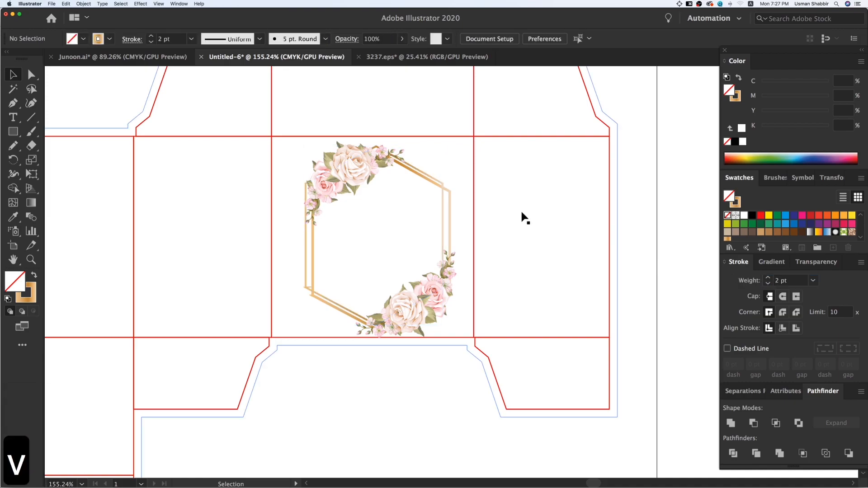
- Set the stroke weight of the other, slightly lower gold hexagon to 2 pt
click(430, 184)
click(796, 283)
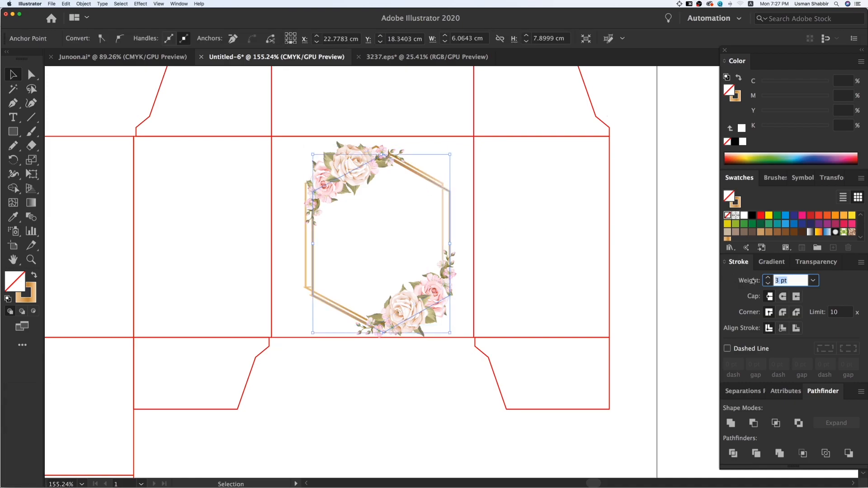
text(2)
key(Return)
key(v)
click(665, 279)
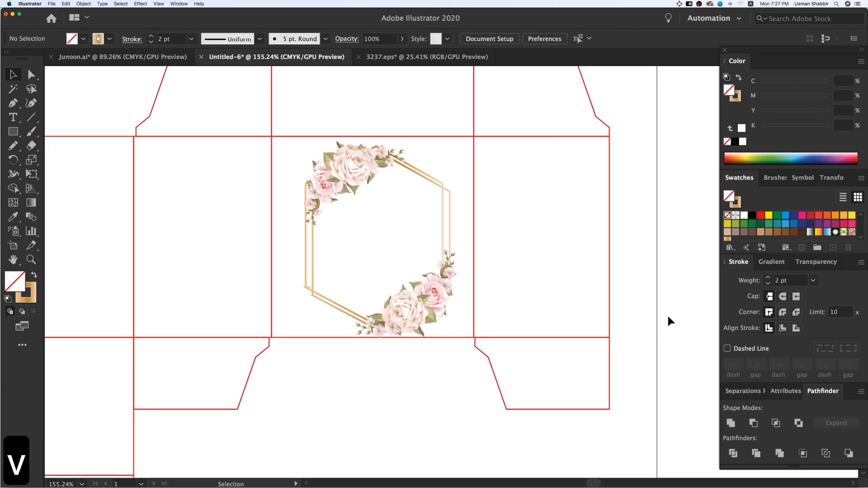
- Shrink the floral hexagon group slightly and center it in its box panel
key(super+minus)
click(449, 284)
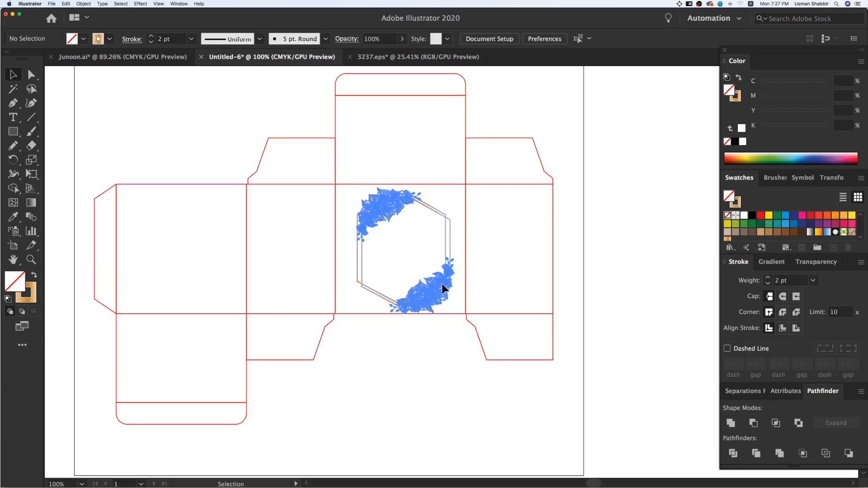
drag(441, 284, 437, 282)
drag(457, 201, 453, 199)
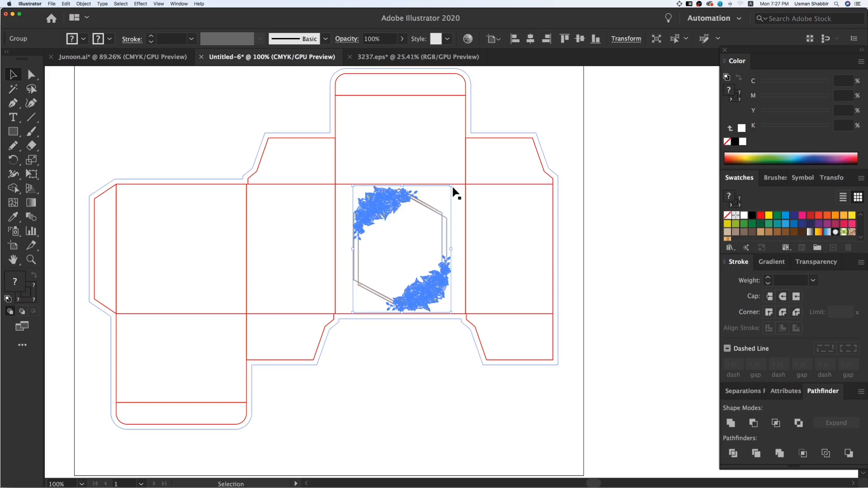
click(595, 235)
key(v)
key(space)
drag(444, 219, 468, 217)
- Fill the bleed shape behind the die line with a pink sampled from the lower pink rose using the Eyedropper
key(z)
key(z)
drag(96, 104, 643, 359)
key(v)
scroll(598, 281, right, 3)
click(593, 261)
key(i)
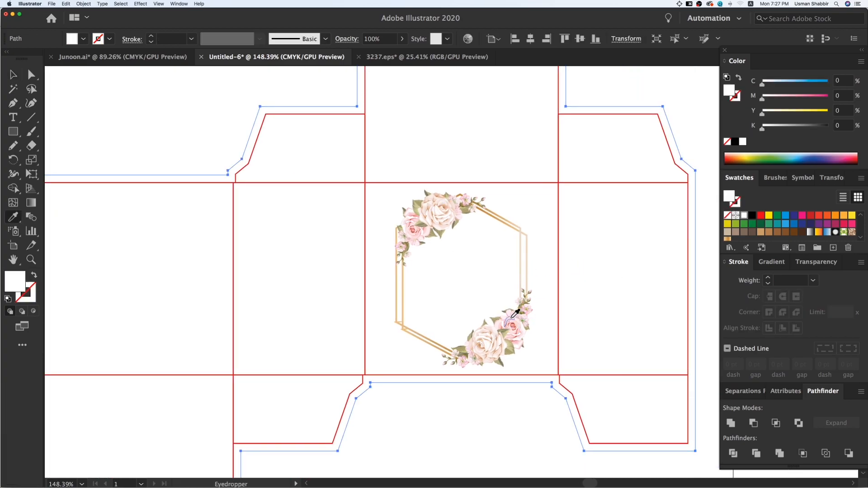
key(v)
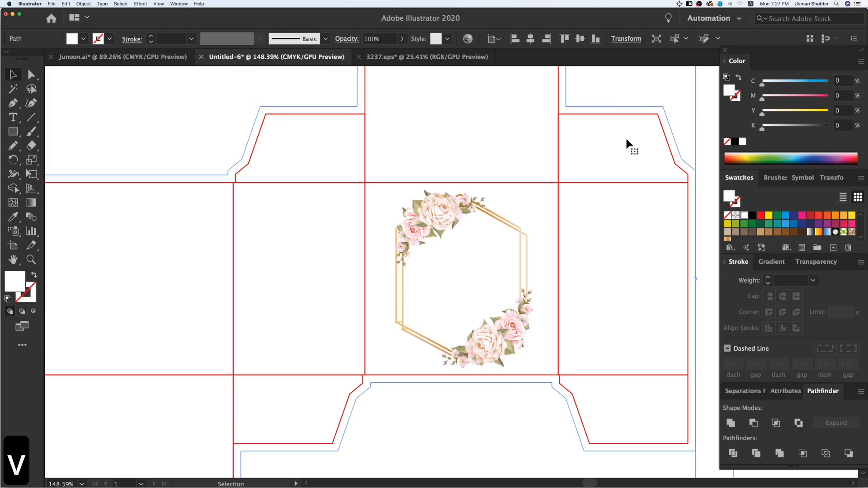
key(i)
click(513, 324)
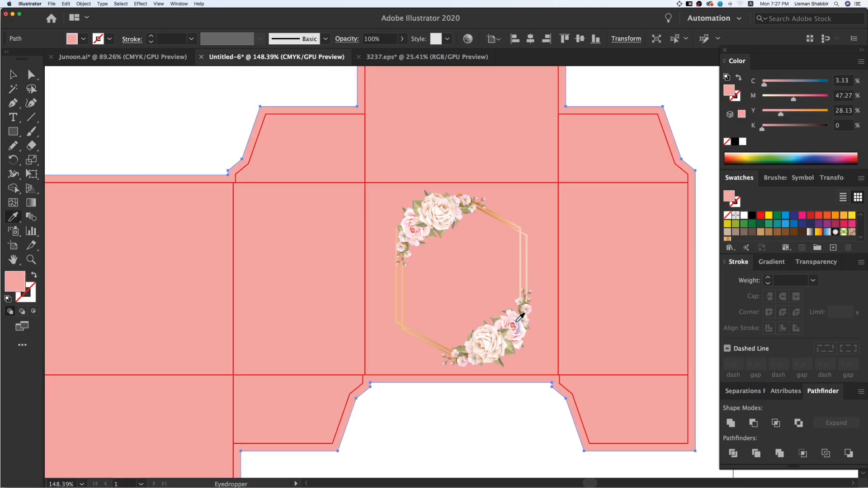
- Resample the bleed shape's fill from the lower pink rose to a paler pink of C 0, M 23.44, Y 8.59, K 0
click(517, 323)
click(518, 323)
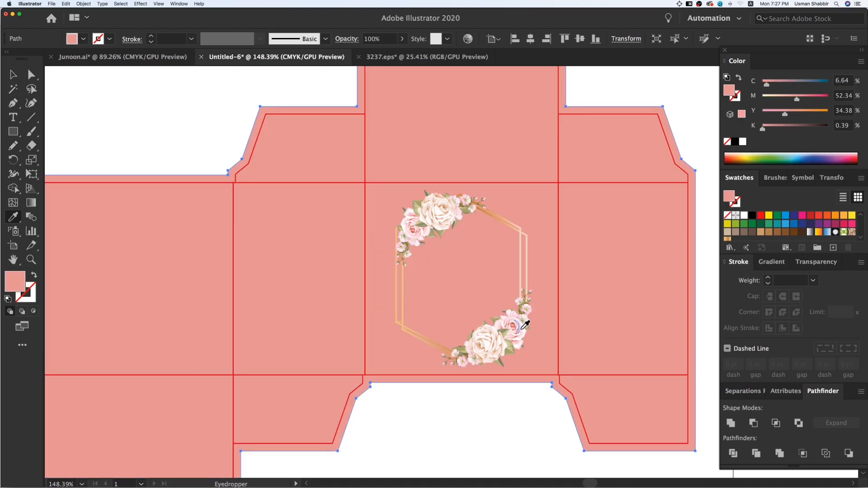
click(521, 327)
click(520, 326)
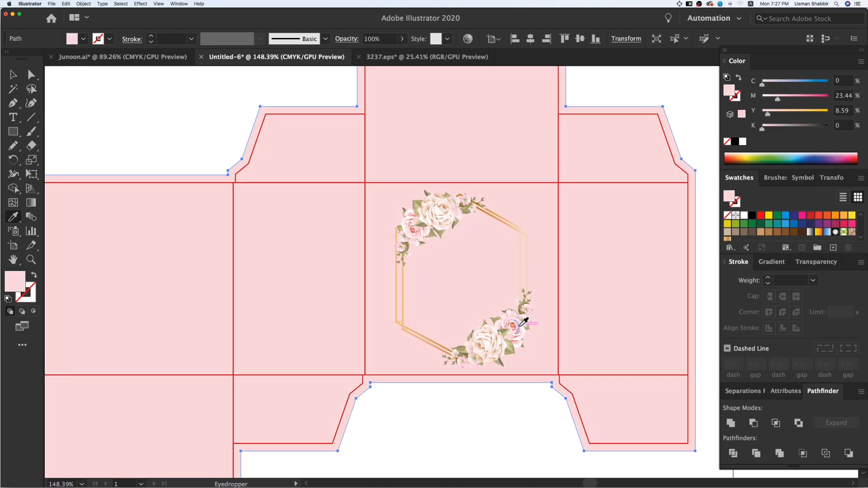
key(v)
click(520, 405)
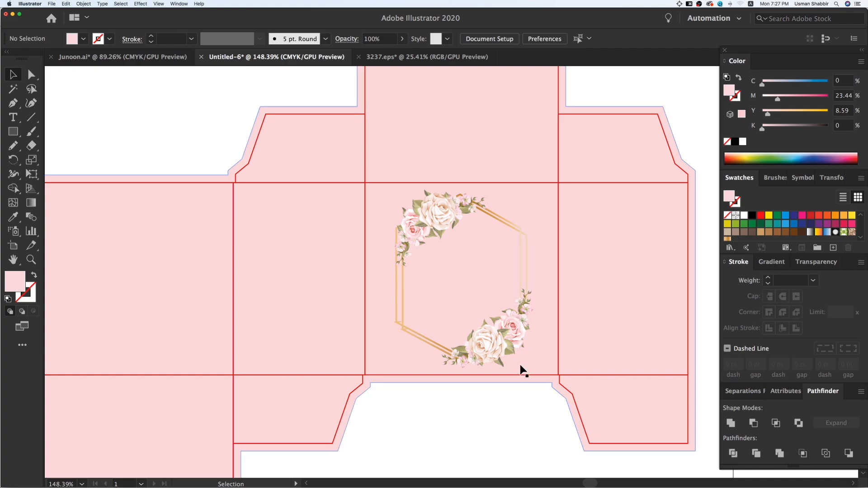
scroll(520, 402, right, 2)
scroll(519, 402, down, 1)
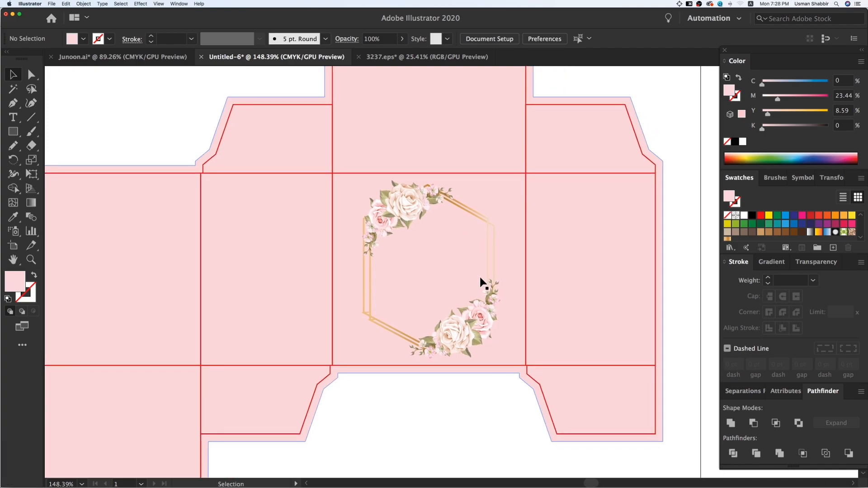
click(488, 318)
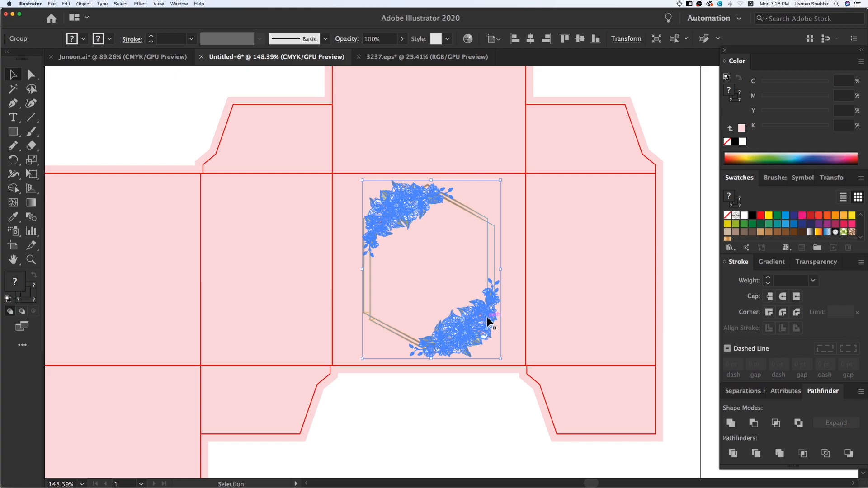
click(677, 295)
scroll(588, 303, right, 1)
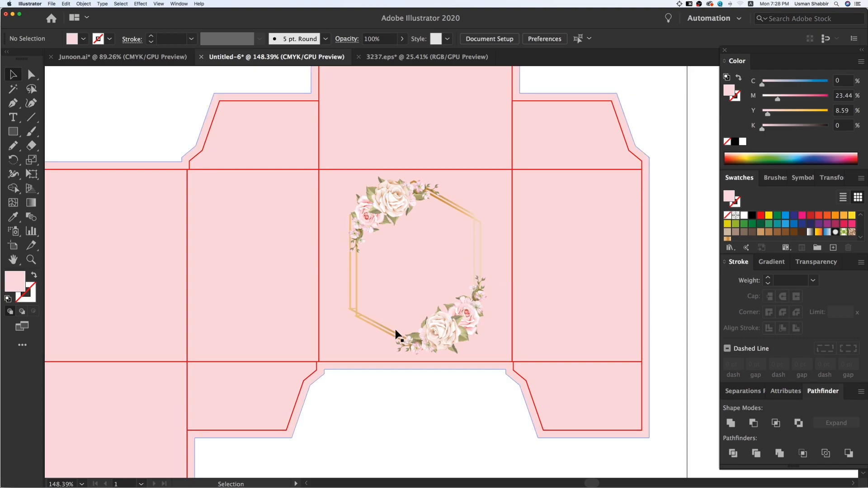
click(408, 202)
key(z)
drag(250, 150, 594, 384)
key(v)
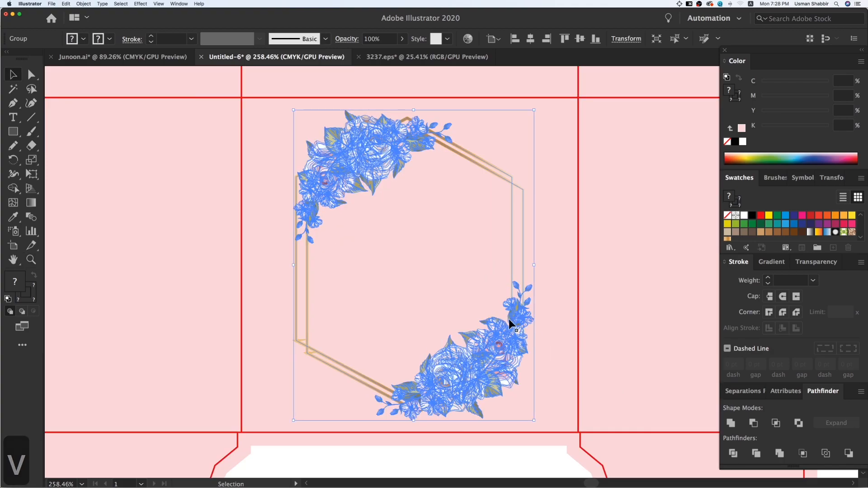
drag(368, 167, 459, 166)
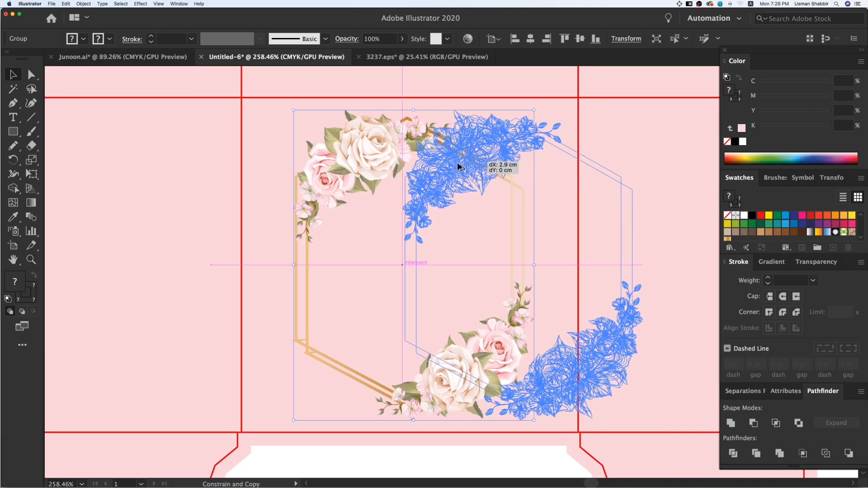
shift+click(354, 162)
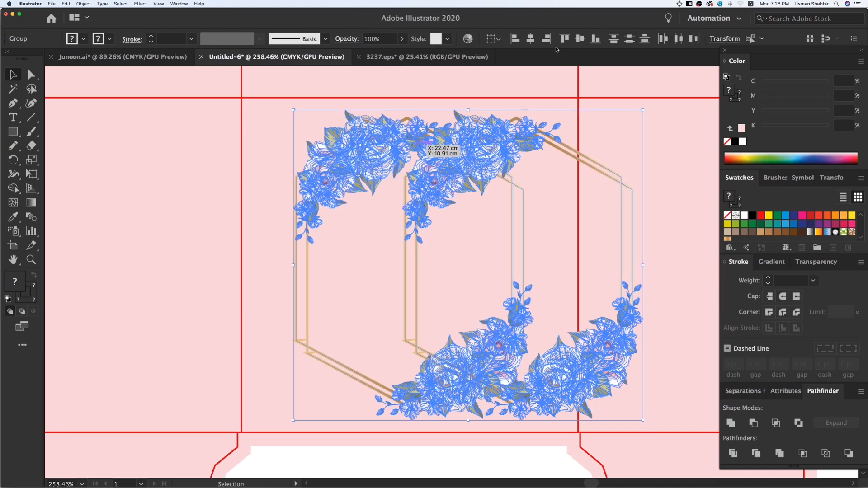
key(super+z)
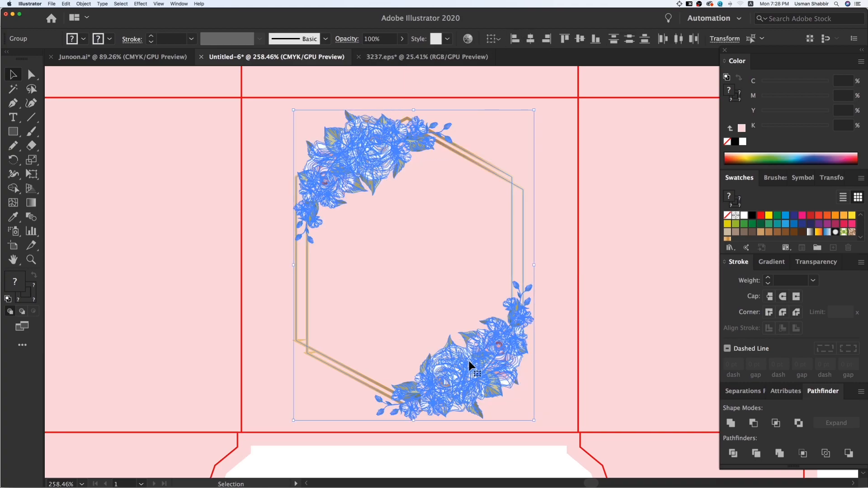
- Hide one copy of the floral hexagon group and keep an identical copy selected in the same place
click(495, 455)
click(470, 383)
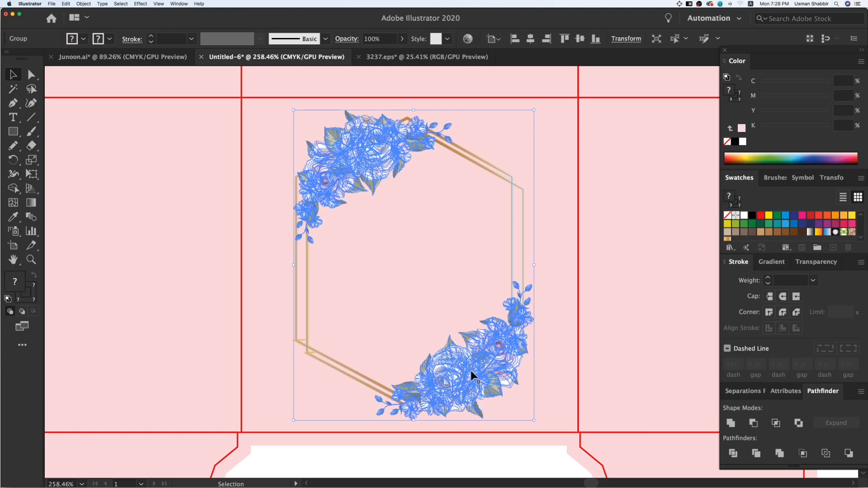
key(super+3)
key(alt+super+3)
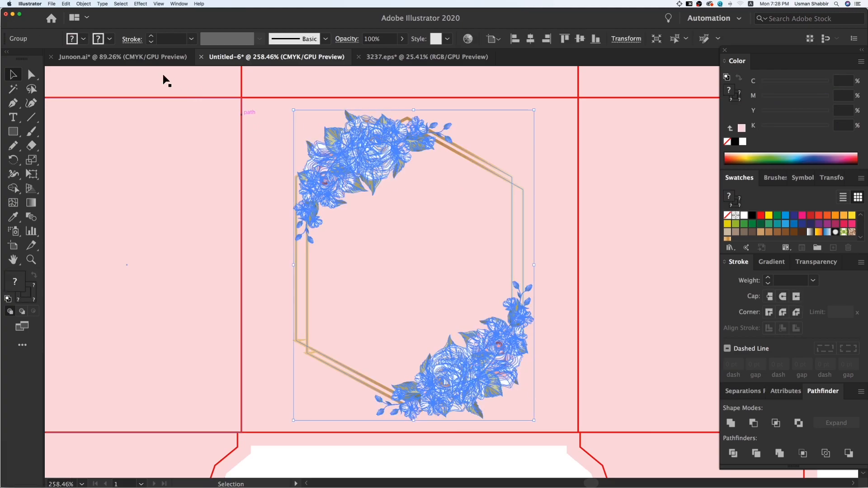
- Expand the fill and stroke of the selected floral hexagon copy and unite all its parts into a single shape
click(83, 3)
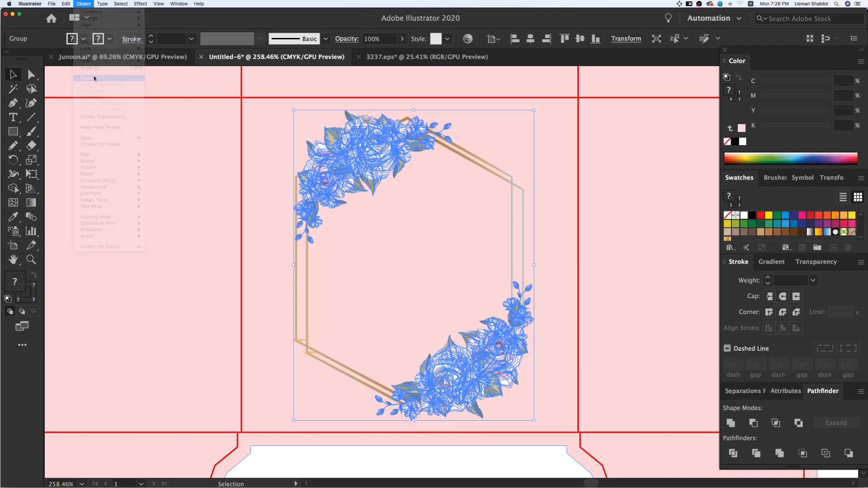
click(92, 78)
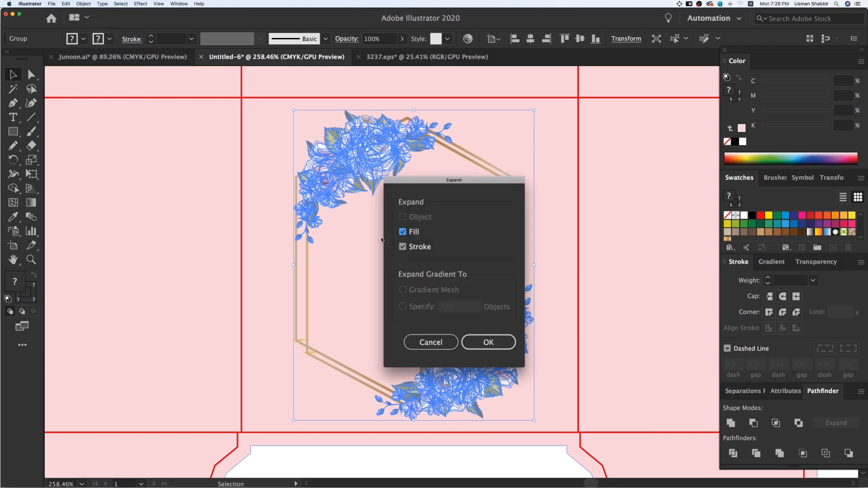
click(480, 337)
click(733, 427)
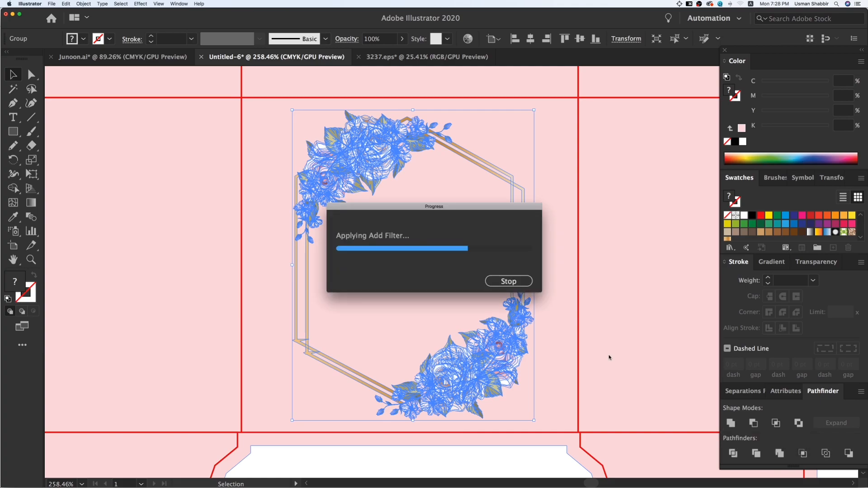
- Release the united shape's compound path and delete every piece except the large interior hexagon area
right_click(458, 277)
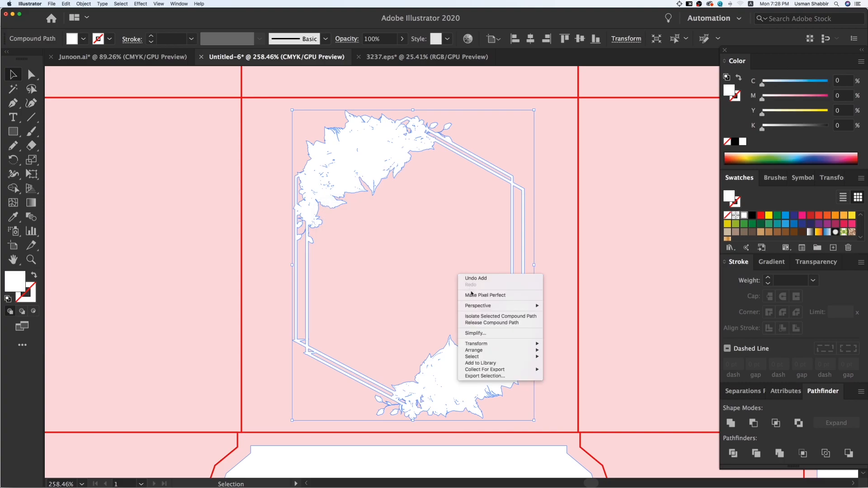
click(482, 323)
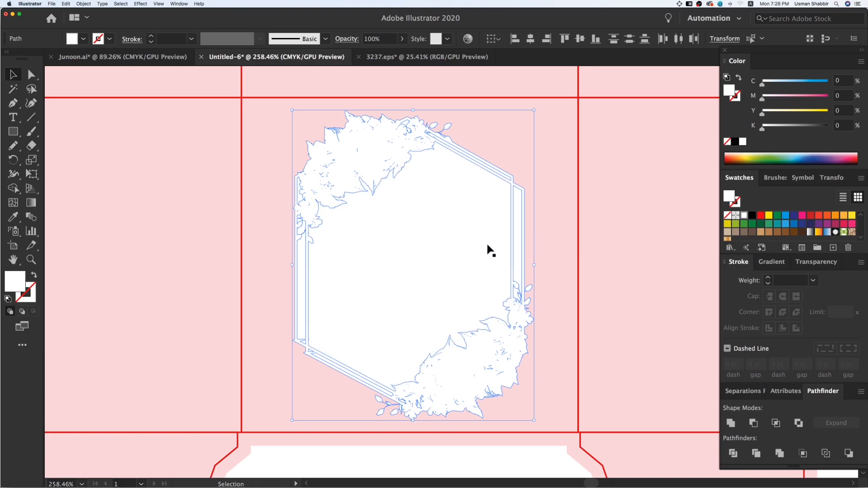
key(Delete)
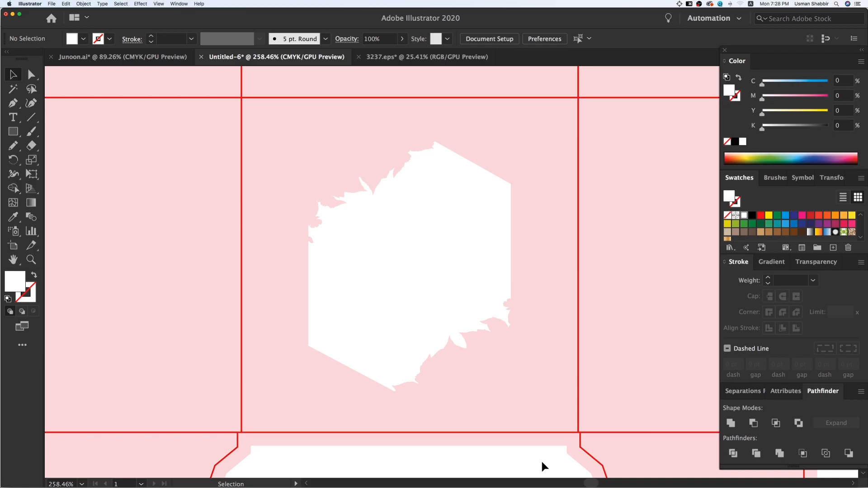
- Show all hidden objects to bring the floral hexagon artwork back around the white interior shape
key(alt+super+3)
drag(465, 277, 393, 300)
key(super+z)
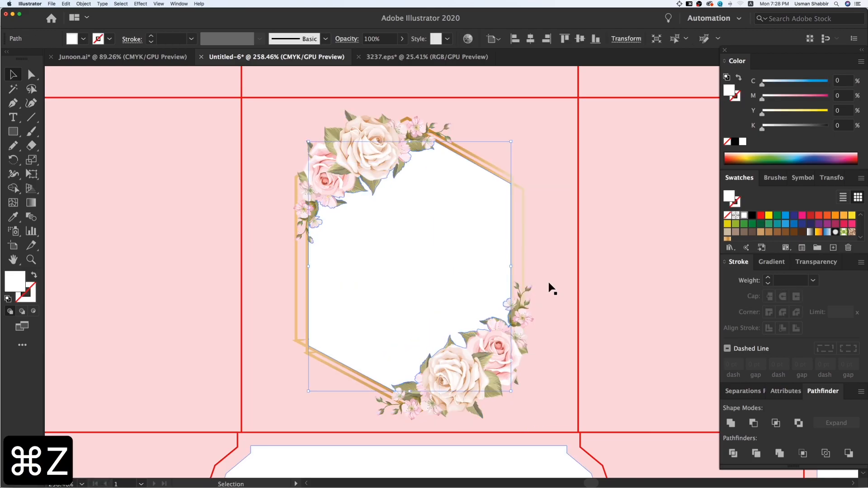
- Fill the interior hexagon shape with C 3.13, M 47.27, Y 28.13, K 0 sampled from the upper pink rose, and deselect it
key(i)
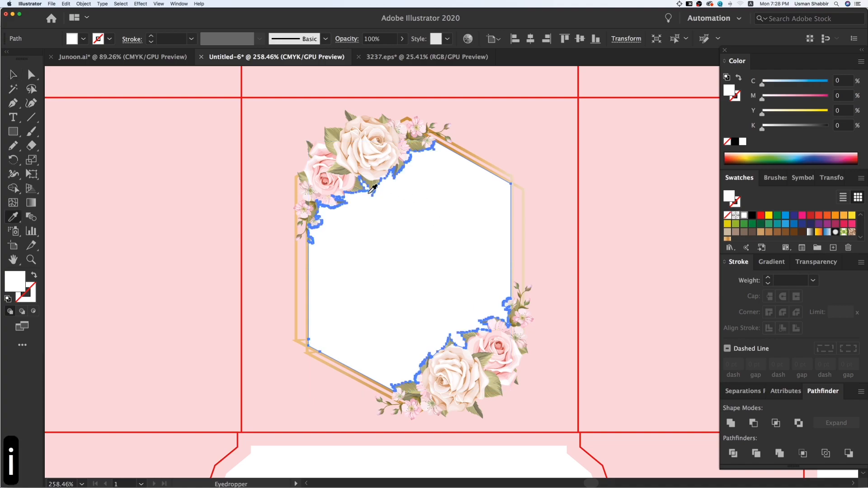
click(330, 175)
key(v)
key(v)
key(super+minus)
key(super+minus)
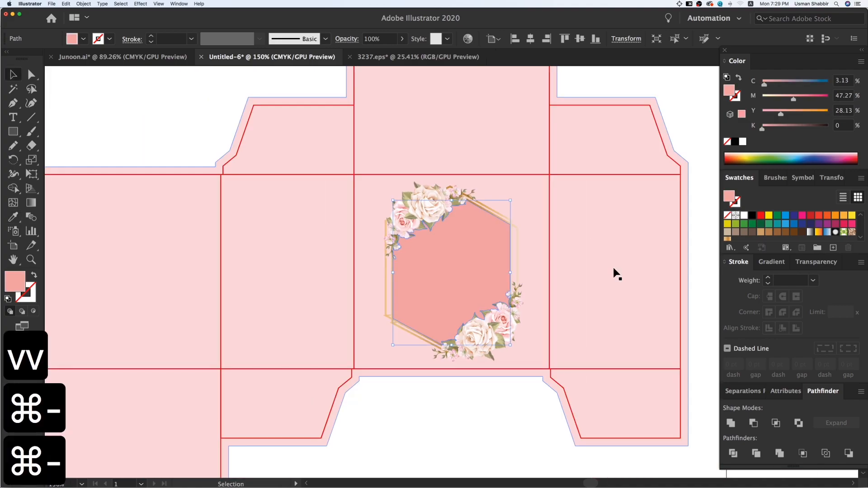
key(v)
click(529, 405)
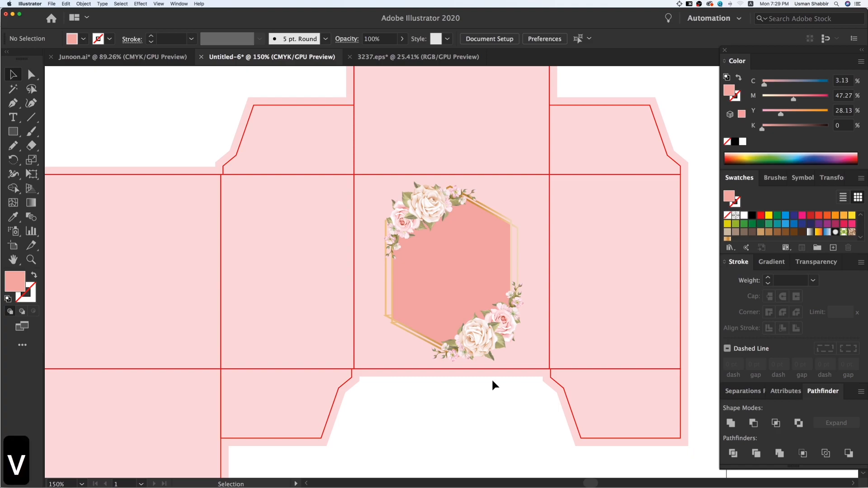
drag(494, 384, 516, 382)
drag(513, 345, 374, 361)
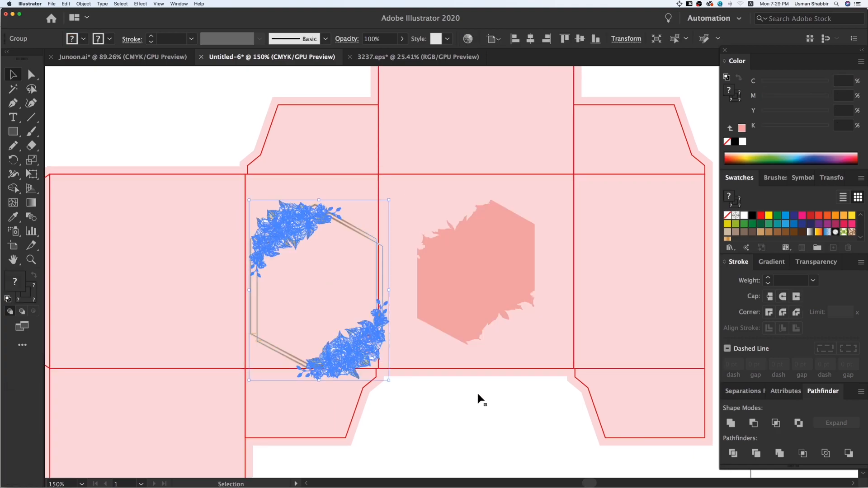
key(super+z)
key(super+z)
key(v)
click(525, 392)
- Add the point text "Florist" on the empty area above the box's side panel
scroll(523, 388, down, 1)
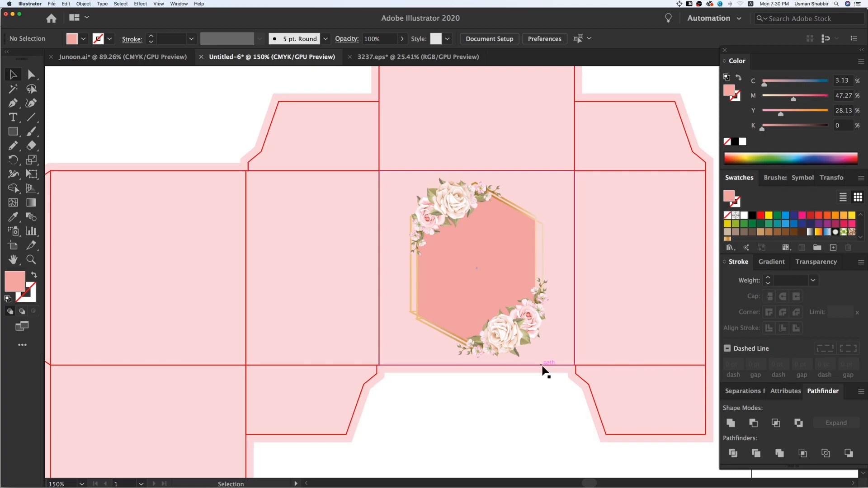
key(super+minus)
key(z)
drag(234, 114, 657, 382)
key(v)
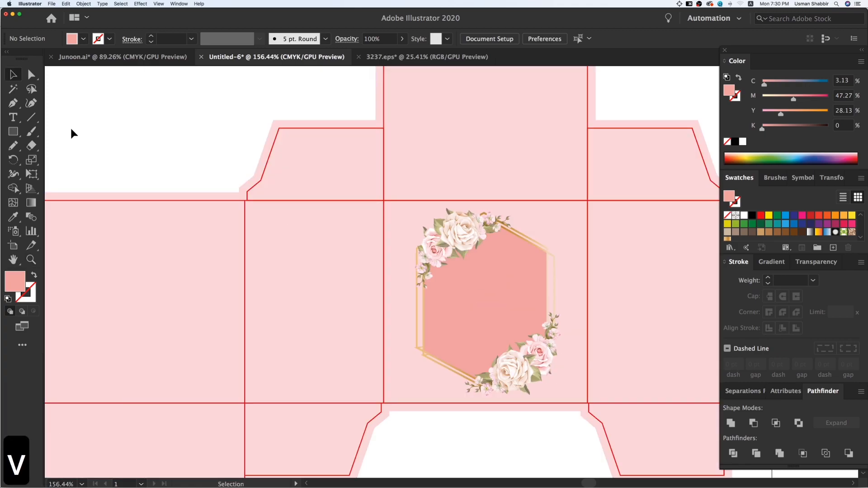
key(t)
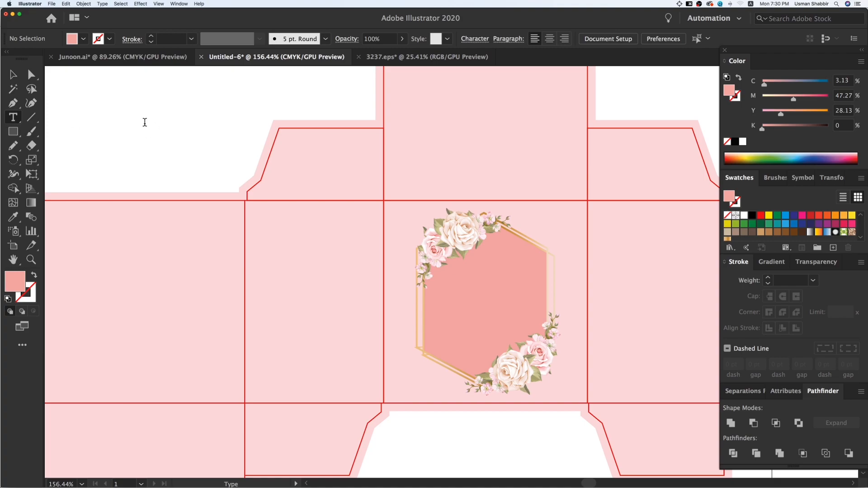
click(149, 125)
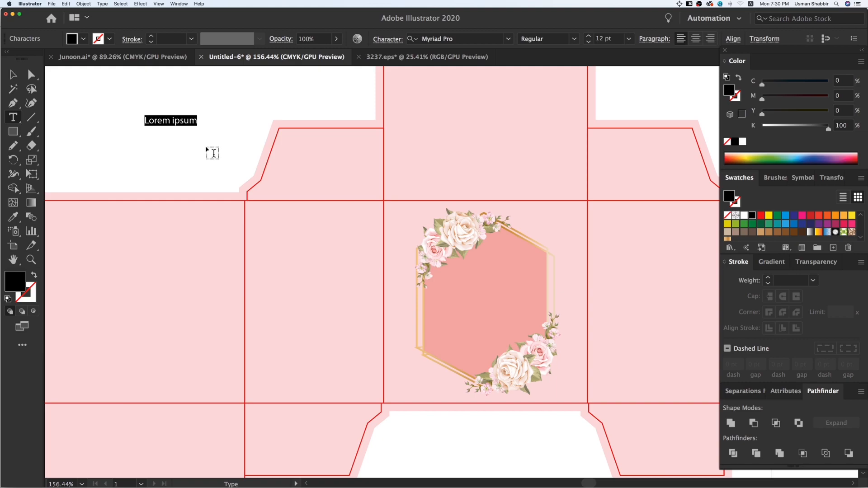
text(Fl)
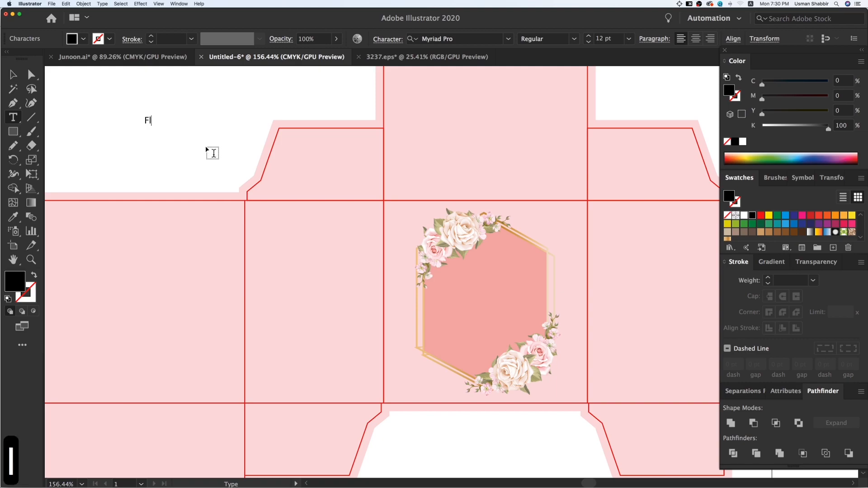
text(orist)
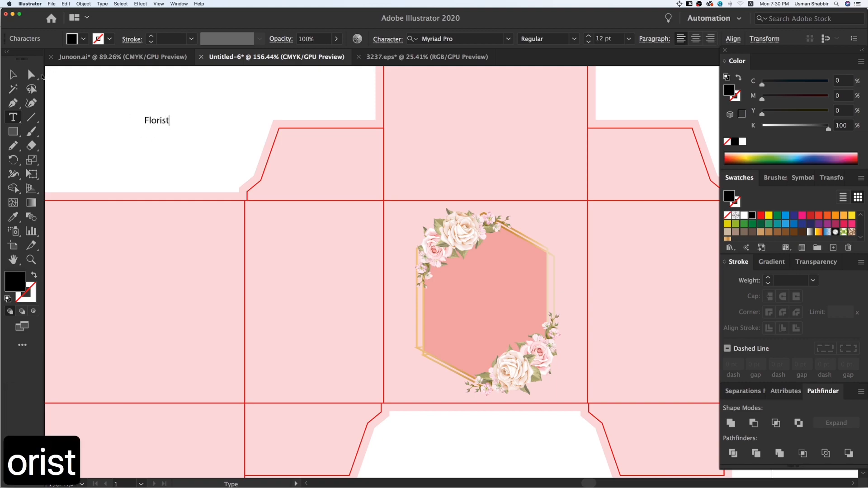
- Move the "Florist" text into the pink hexagon and enlarge it to about 35 pt
click(26, 77)
drag(170, 115, 398, 289)
key(space)
drag(466, 283, 393, 277)
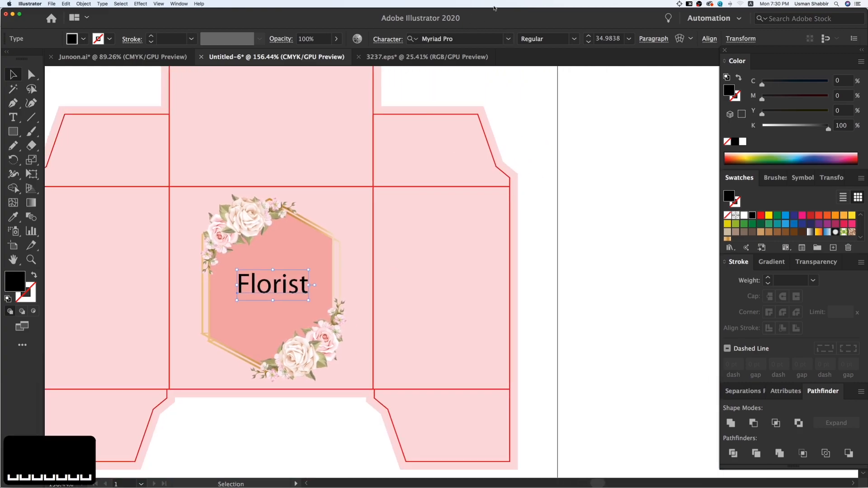
- Set the "Florist" text's font to Adventure after trying Adobe Arabic
click(508, 38)
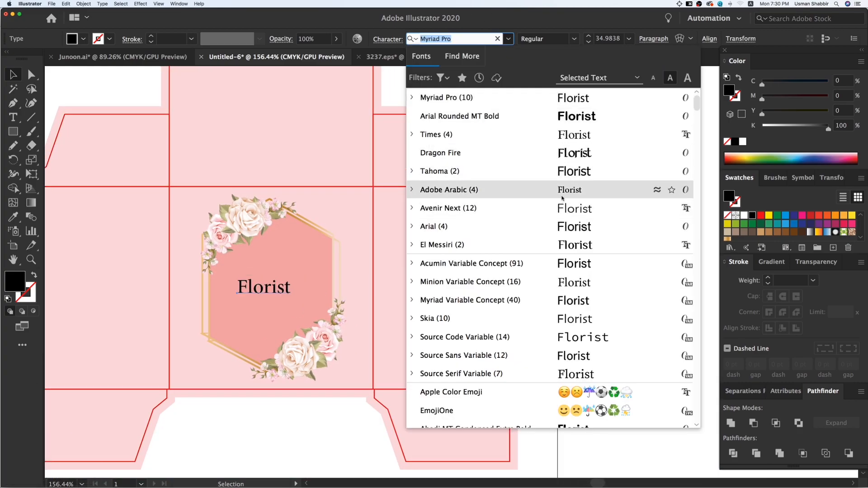
click(562, 190)
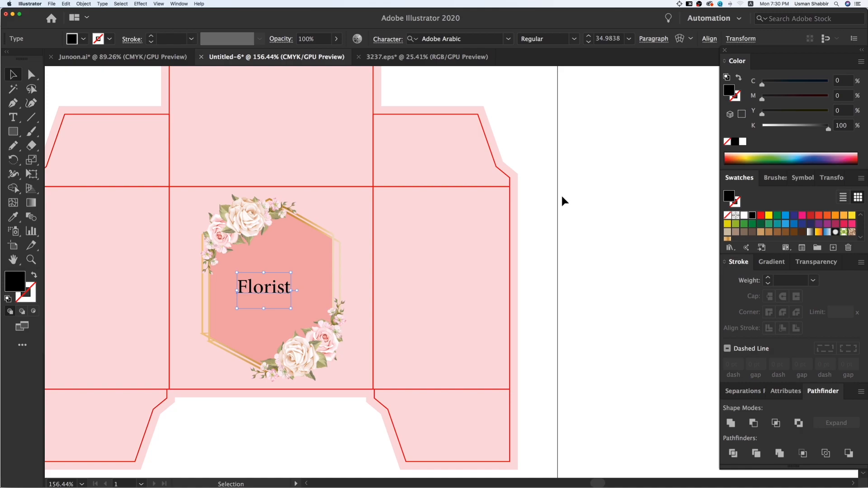
click(509, 39)
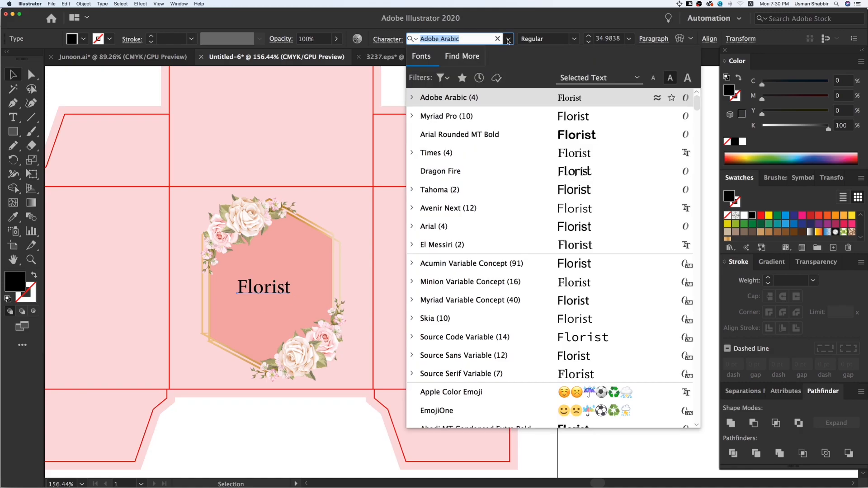
scroll(542, 178, down, 5)
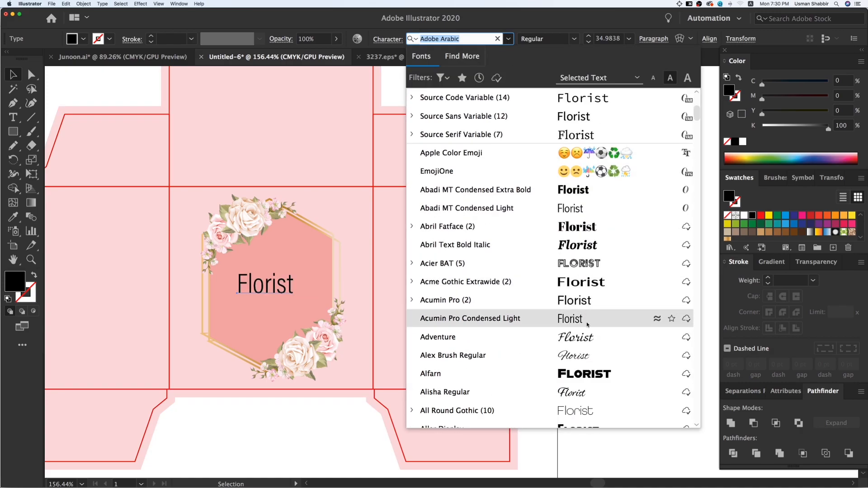
click(588, 339)
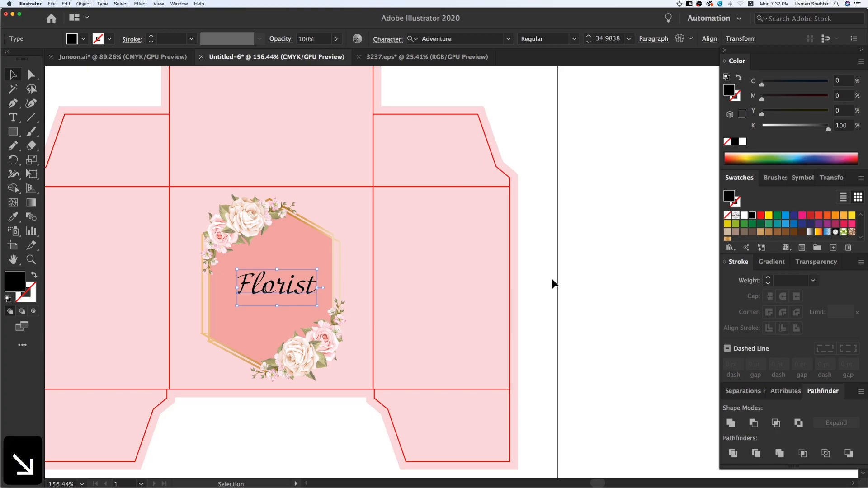
click(553, 281)
- Nudge the "Florist" text to the middle of the hexagon and convert it to outlines
key(v)
drag(357, 259, 461, 260)
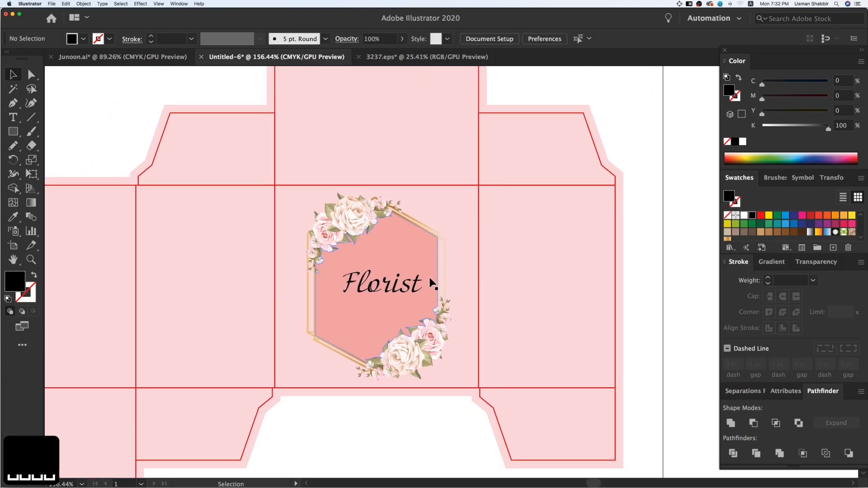
drag(418, 286, 406, 287)
right_click(405, 288)
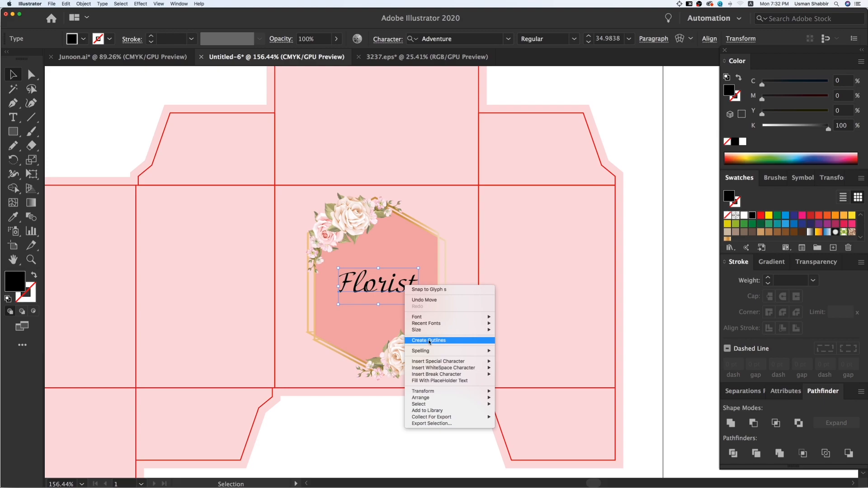
click(429, 340)
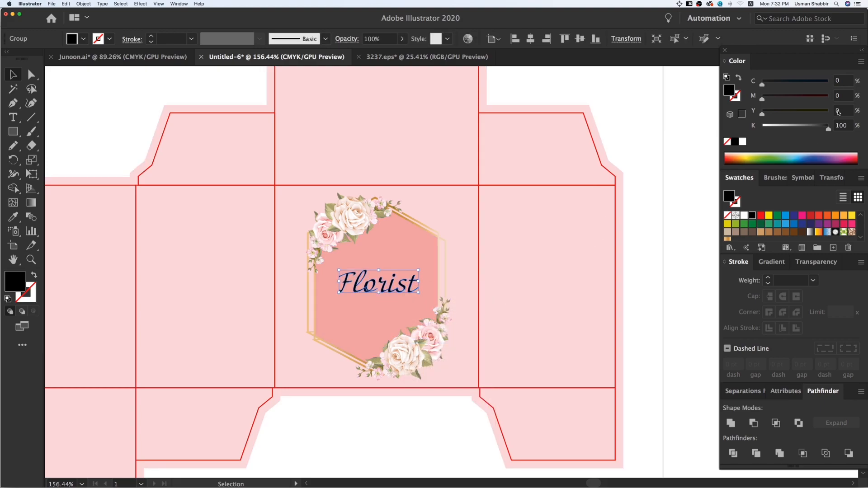
- Set the outlined "Florist" lettering's fill to gold with C 0, M 20, Y 60, K 20
drag(841, 96, 817, 96)
text(1)
key(BackSpace)
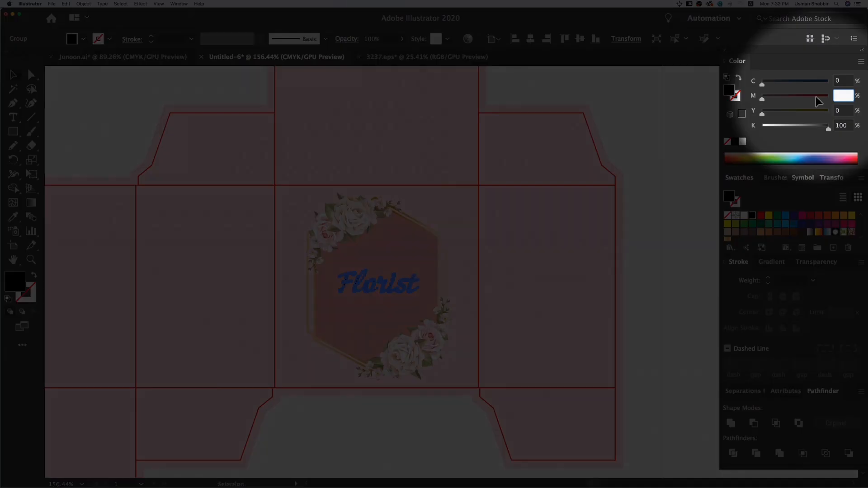
text(20)
key(Tab)
text(60)
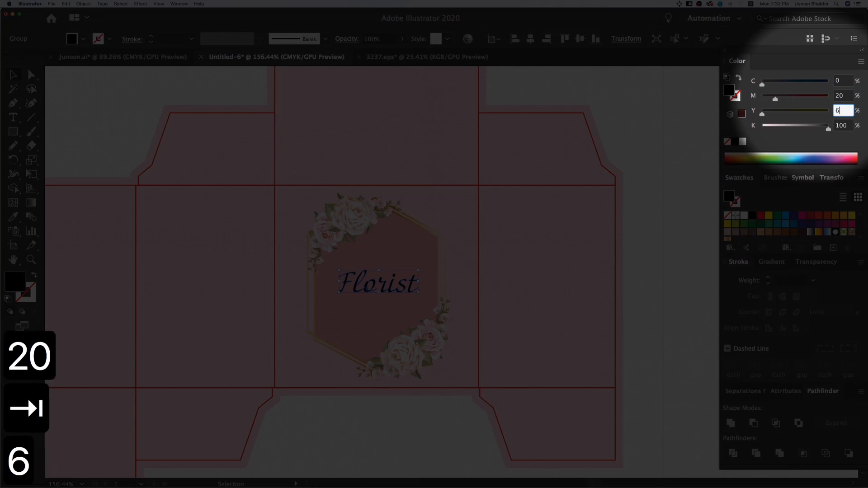
key(Tab)
text(20)
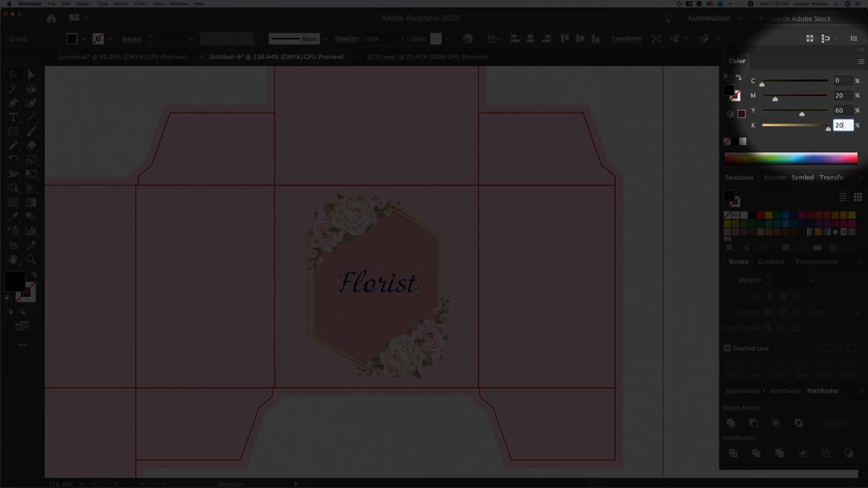
- Deepen the outlined "Florist" lettering's gold fill to C 0, M 40, Y 69, K 29
key(Return)
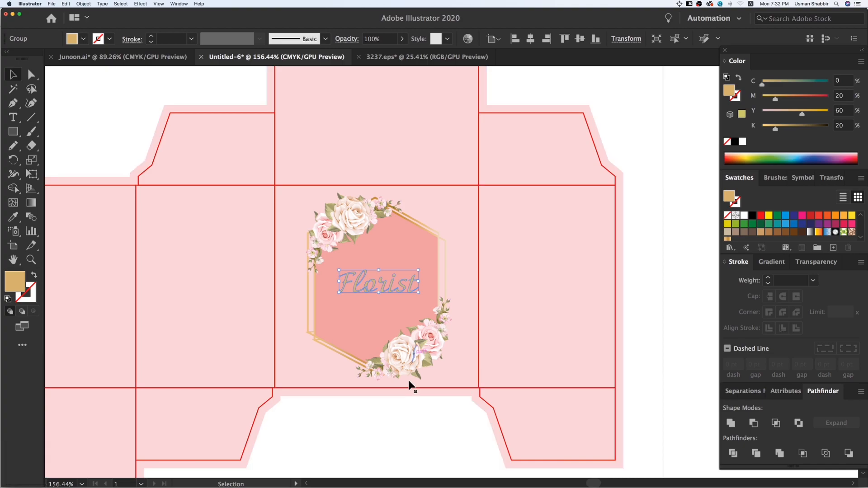
click(408, 402)
click(389, 290)
click(650, 135)
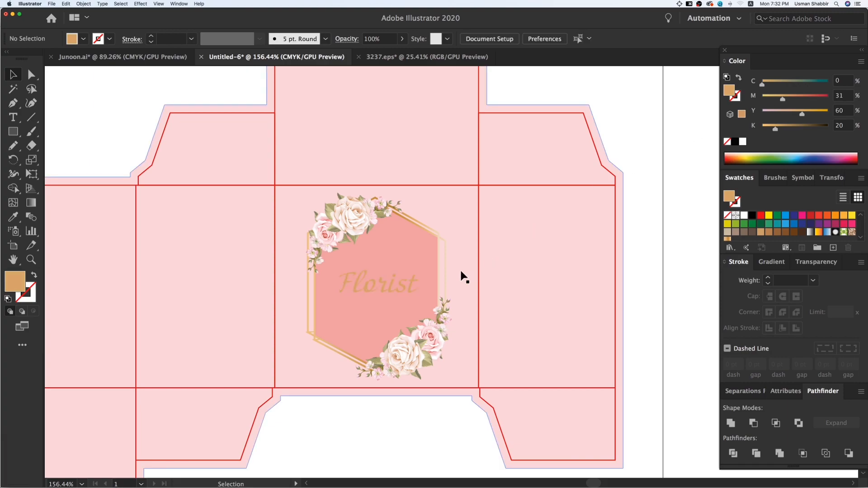
click(404, 287)
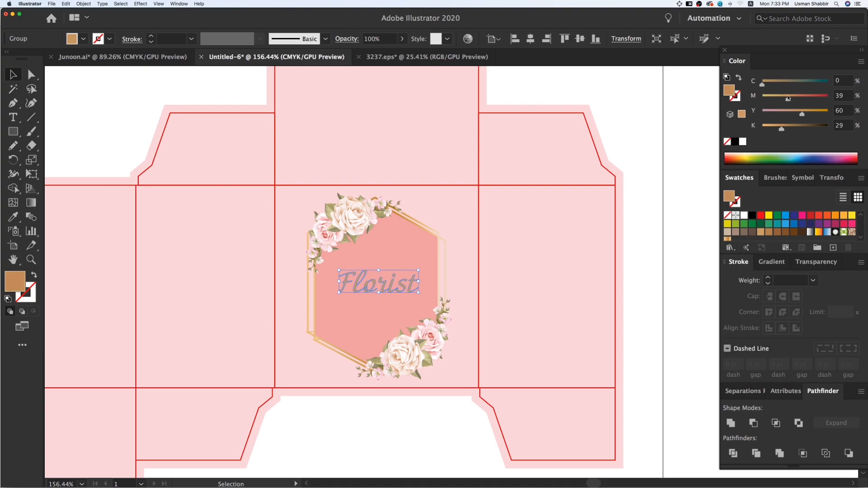
key(v)
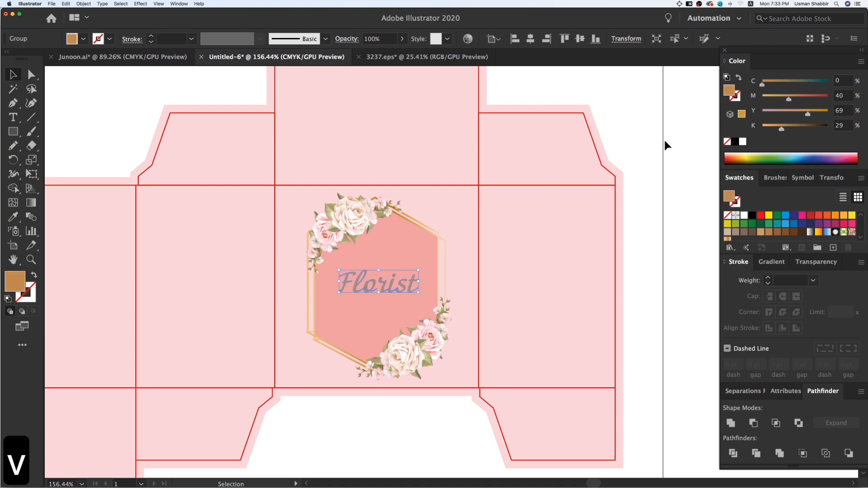
click(667, 144)
- Draw a small square below the front panel and give it the stroke appearance of the hexagon frame
key(space)
drag(453, 221, 480, 214)
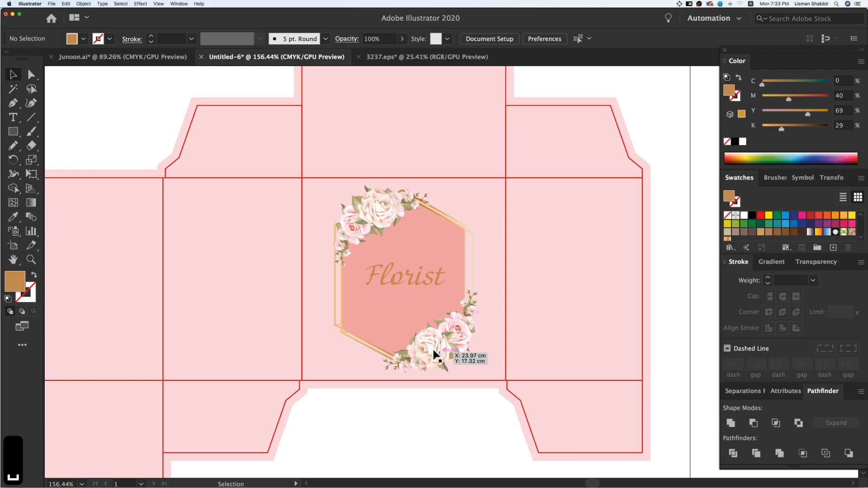
key(v)
key(space)
drag(357, 300, 428, 270)
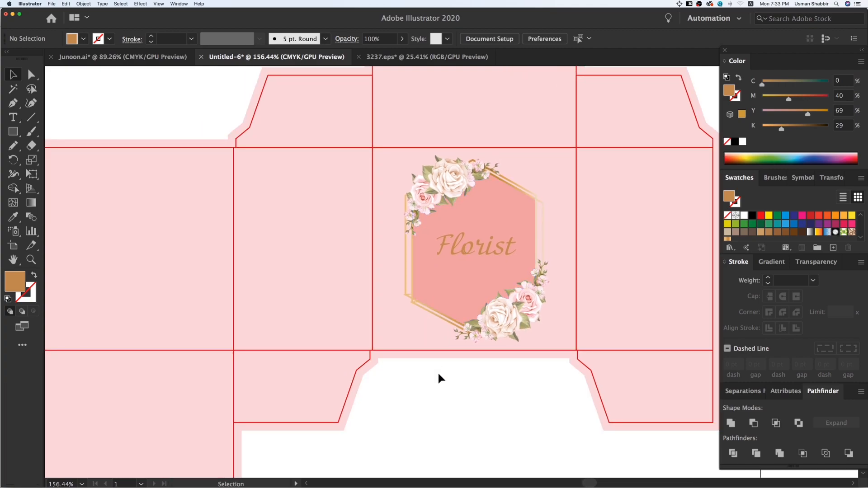
key(m)
drag(420, 390, 443, 411)
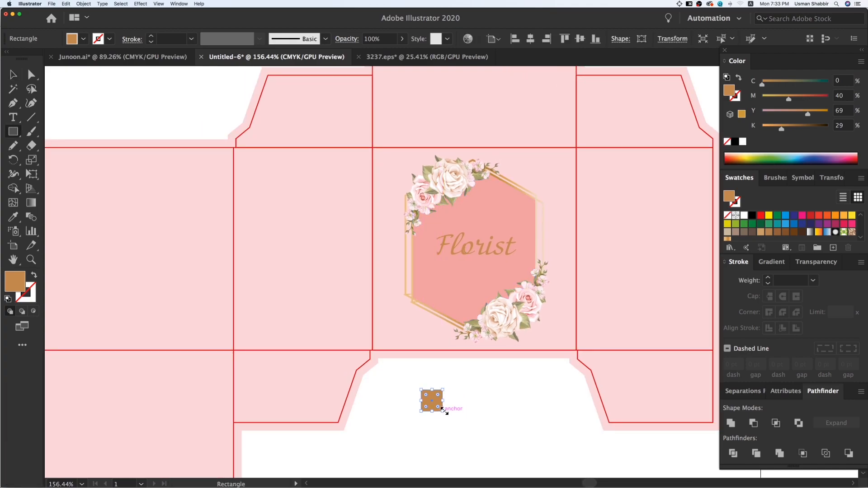
key(i)
click(425, 304)
- Recolour the strokes of the hexagon frames to the lettering's darker gold and delete the small sample square
click(674, 39)
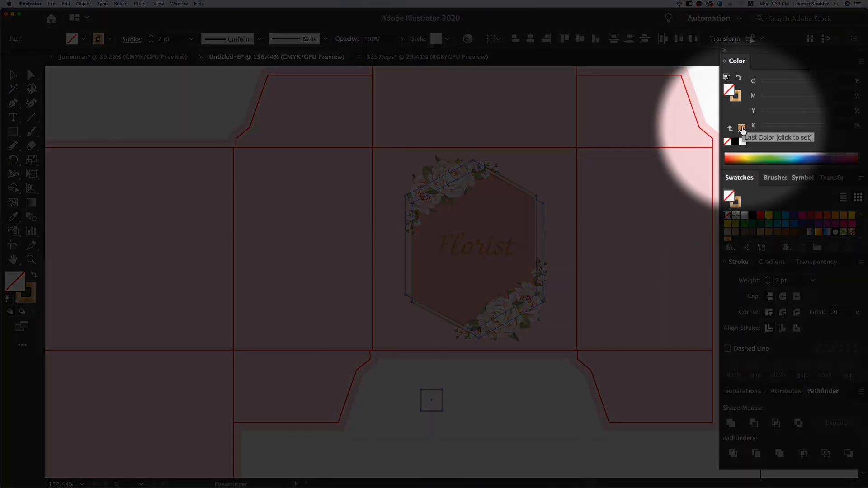
drag(742, 130, 737, 99)
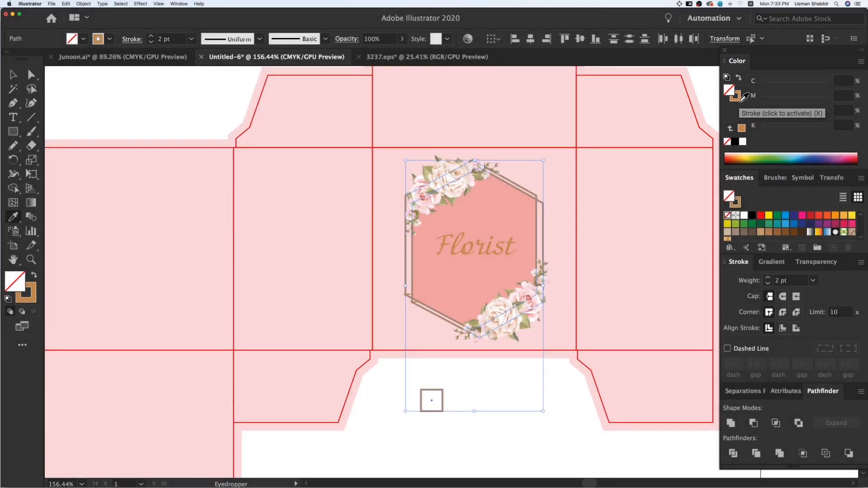
key(v)
click(474, 397)
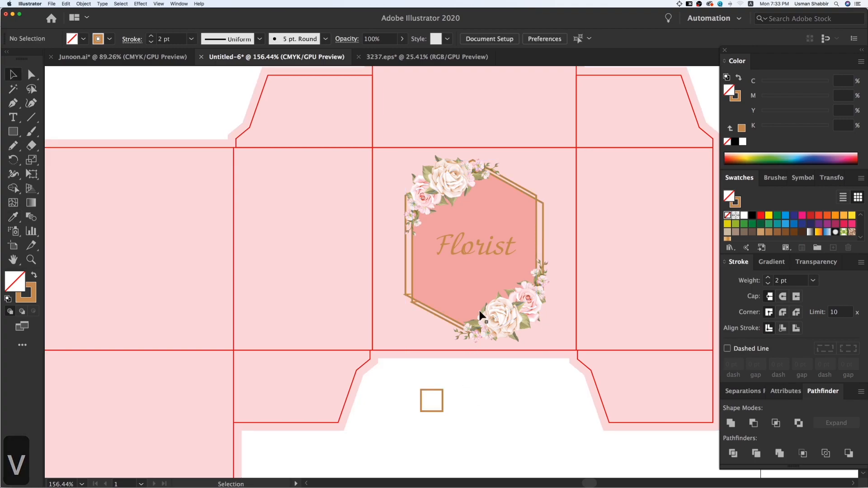
click(425, 389)
key(Delete)
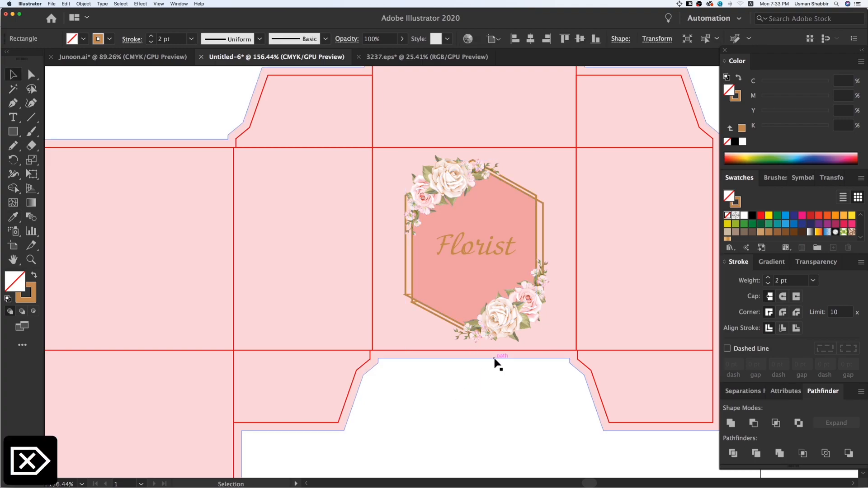
- Draw a horizontal 2 pt line across the four main box panels, just below their upper fold line
key(v)
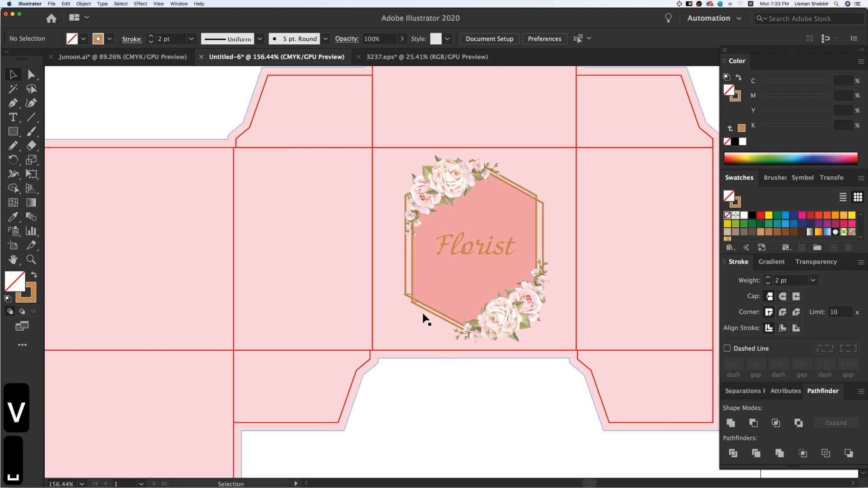
drag(425, 357, 448, 345)
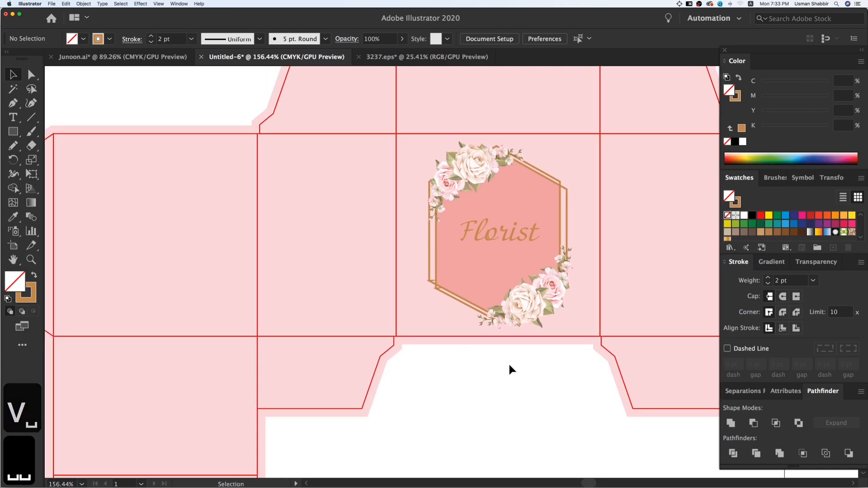
key(minus)
key(super+minus)
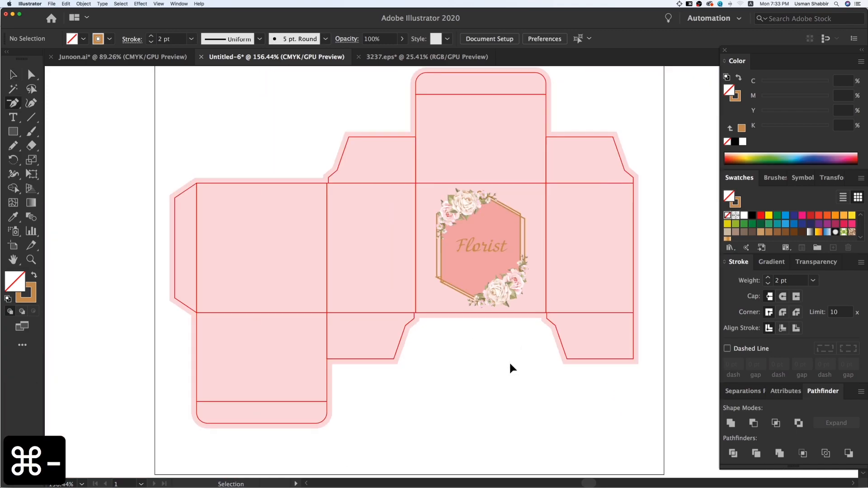
key(space)
key(v)
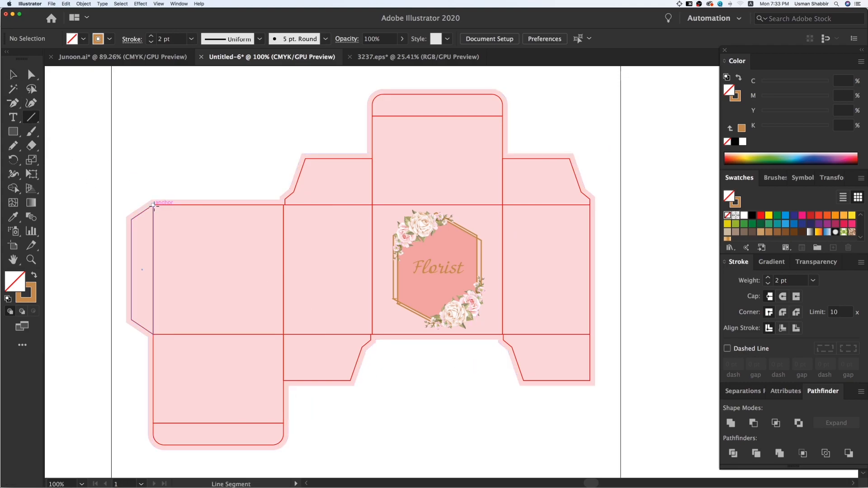
drag(153, 207, 594, 212)
key(v)
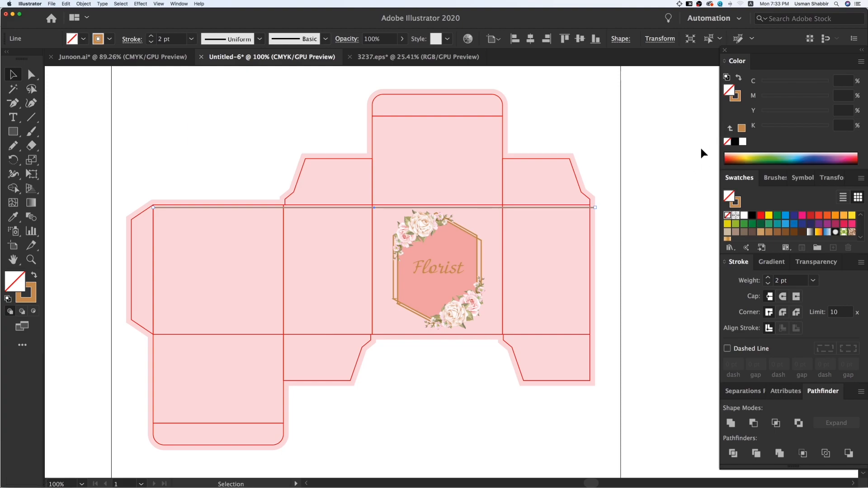
- Set the line's stroke to white and expand its fill and stroke into a shape
click(737, 98)
click(743, 141)
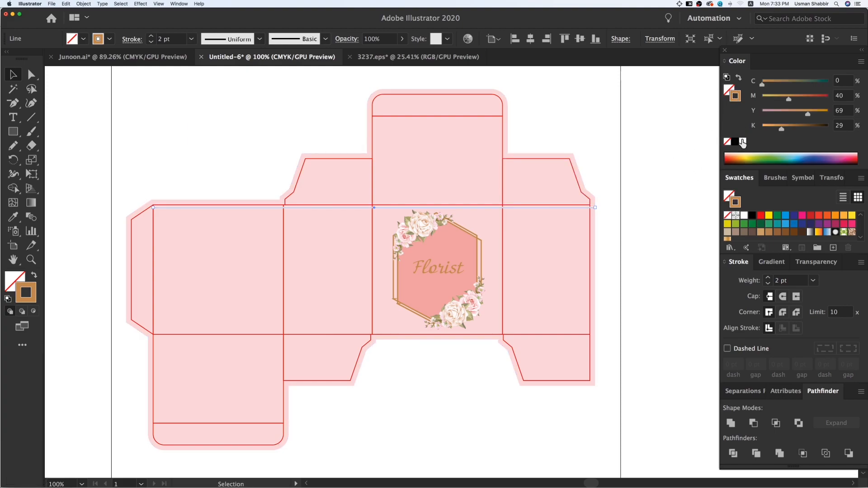
click(84, 4)
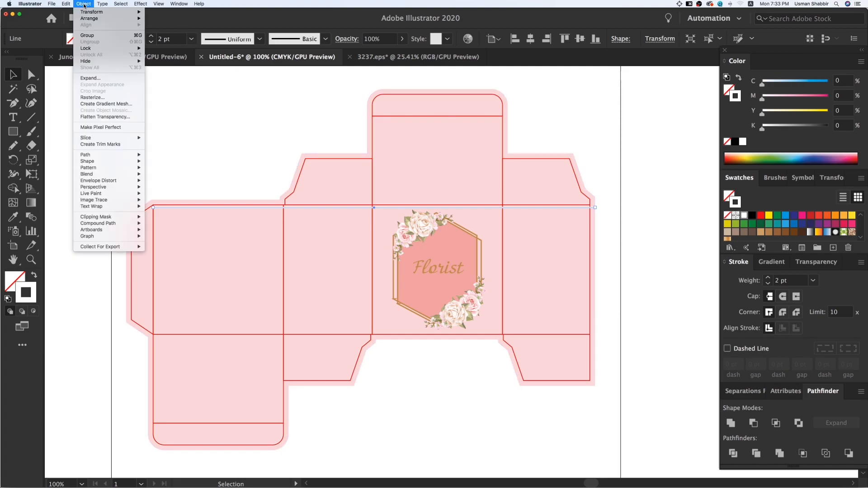
click(105, 78)
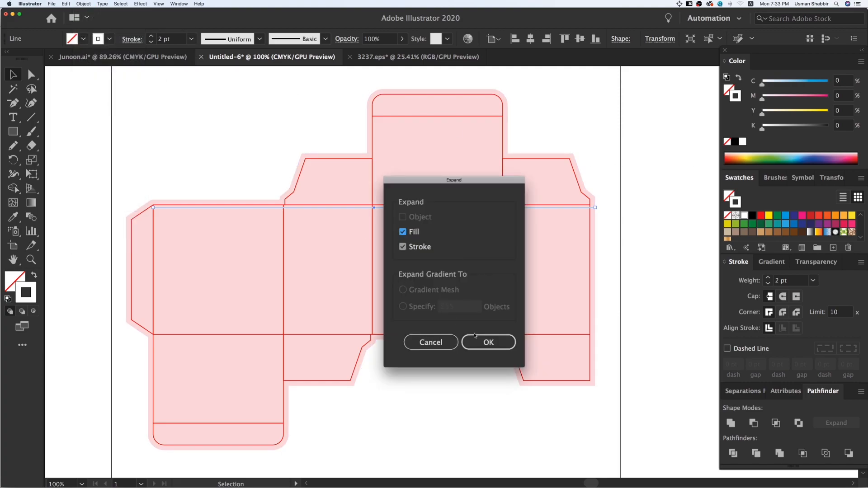
click(474, 337)
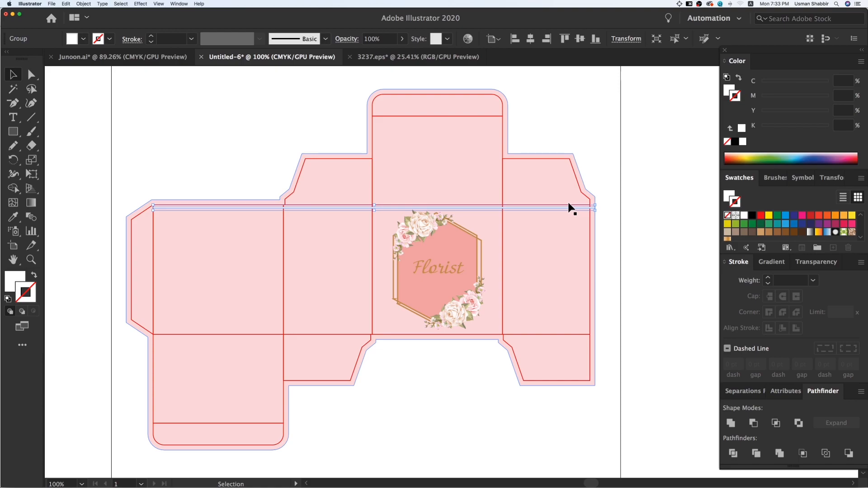
- Sample the box's pale pink onto the expanded strip and deepen its fill to C 0, M 48, Y 18, K 0
key(i)
click(577, 201)
key(v)
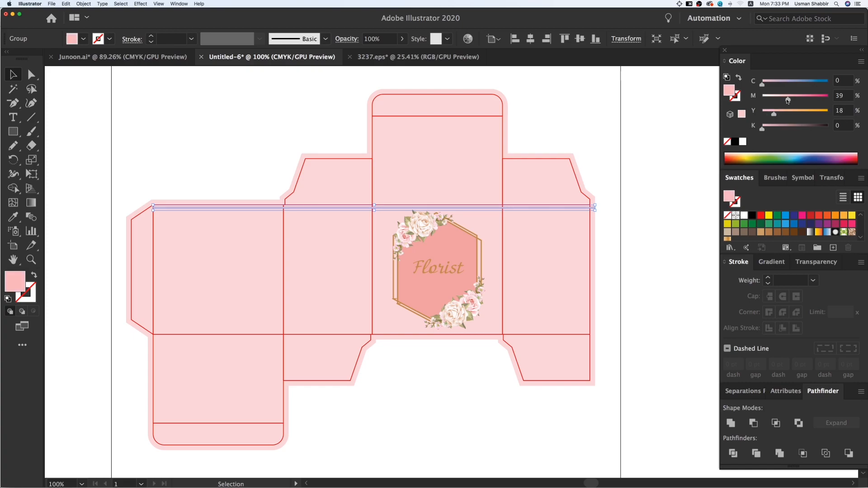
key(v)
click(610, 174)
- Copy the pink strip slightly below itself and repeat the duplication down to the lower fold, covering the four main panels with even stripes
key(z)
key(z)
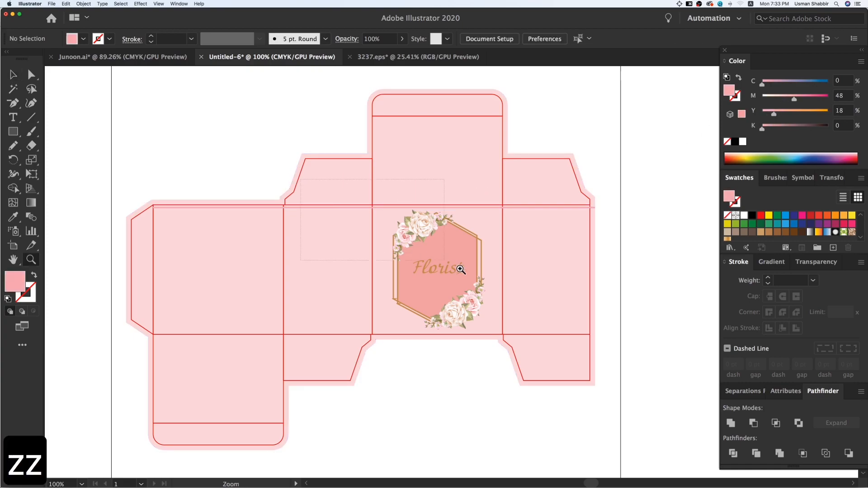
click(522, 300)
key(v)
key(super+minus)
key(super+minus)
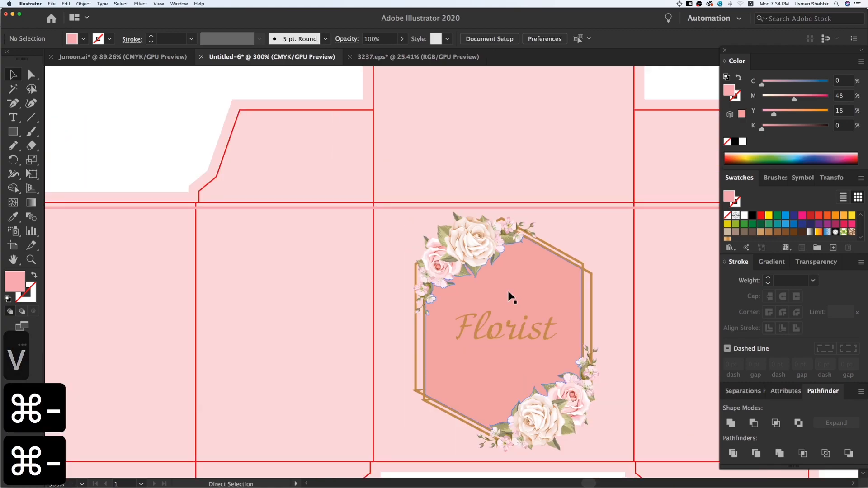
scroll(542, 251, down, 3)
scroll(542, 251, right, 5)
key(v)
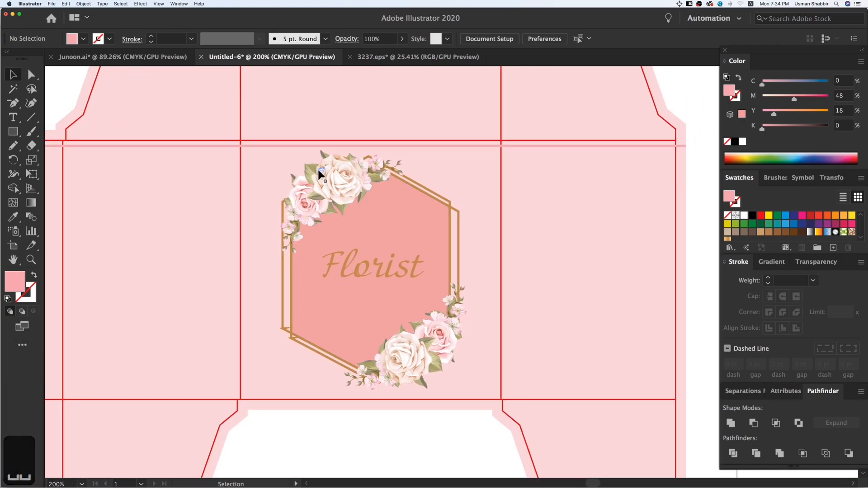
drag(570, 144, 572, 153)
key(super+d)
key(super+d)
key(super+d)
key(super+d)
key(super+d)
key(super+d)
key(super+d)
key(super+d)
key(super+d)
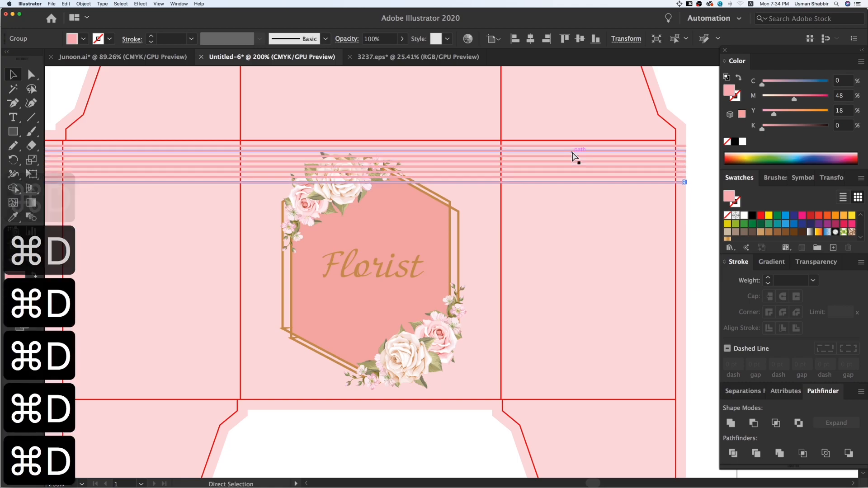
key(super+minus)
key(super+minus)
key(super+d)
key(super+d)
key(super+d)
key(super+d)
key(super+d)
key(super+d)
key(super+d)
key(super+d)
key(super+d)
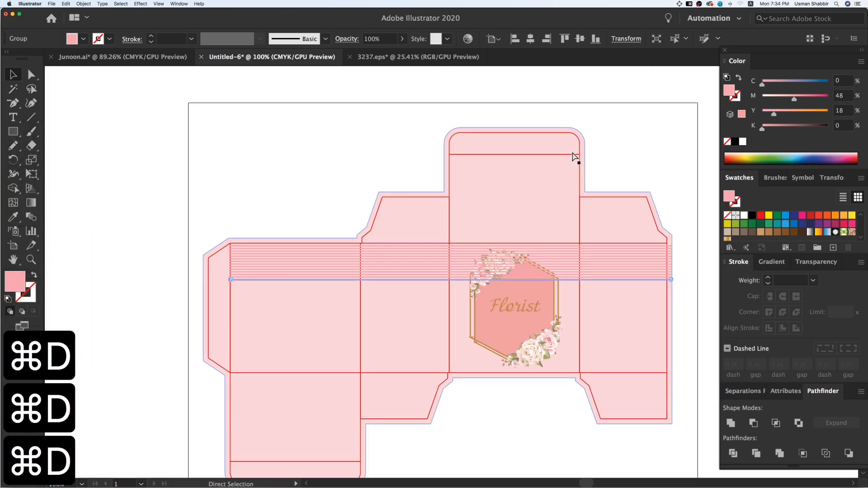
key(super+d)
key(super+d)
key(super+d)
key(super+d)
key(super+d)
key(super+d)
key(super+d)
key(super+d)
key(super+d)
key(super+d)
key(super+d)
key(super+d)
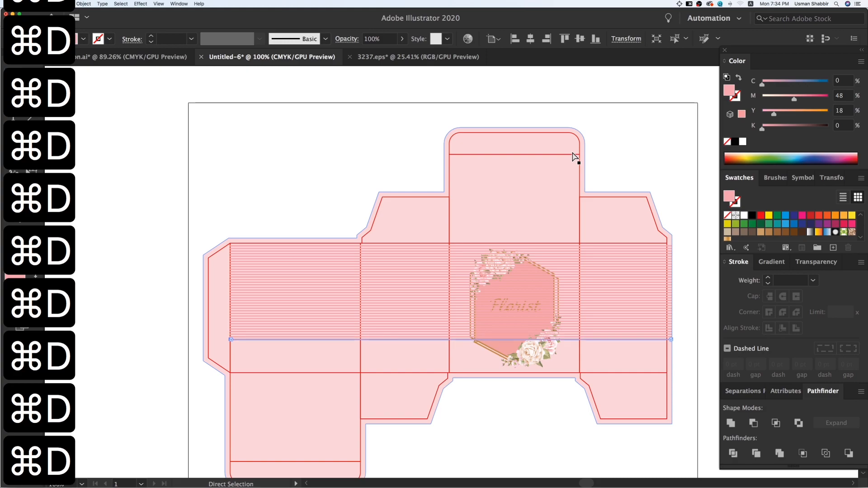
key(super+d)
key(super+d)
key(super+d)
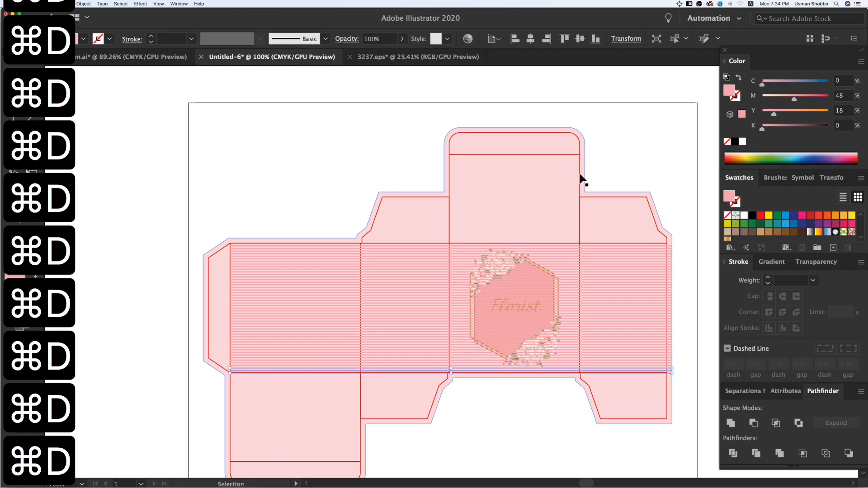
key(v)
drag(593, 223, 522, 205)
click(601, 221)
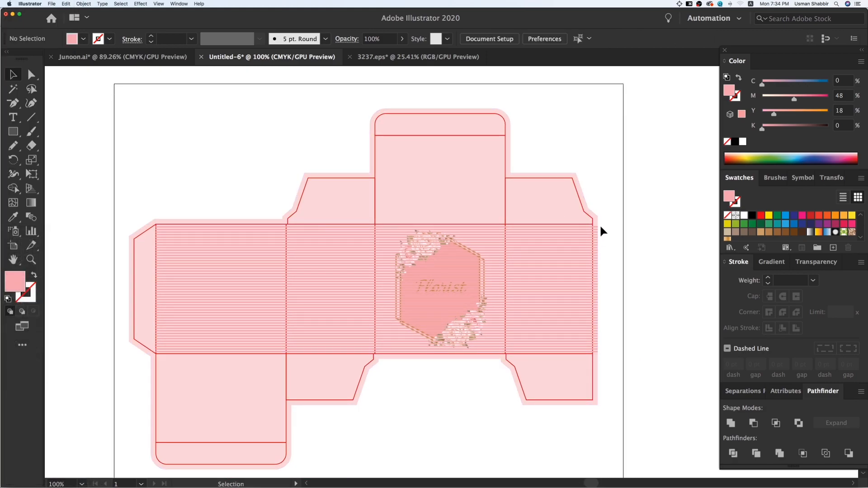
- Select all the pink stripes, hiding and showing them again, and group them
click(558, 256)
key(super+a)
key(super+3)
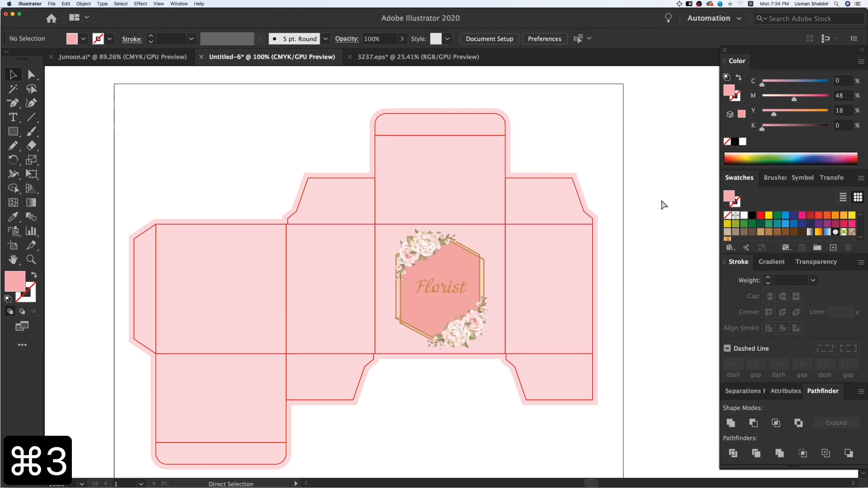
key(alt+super+3)
key(super+g)
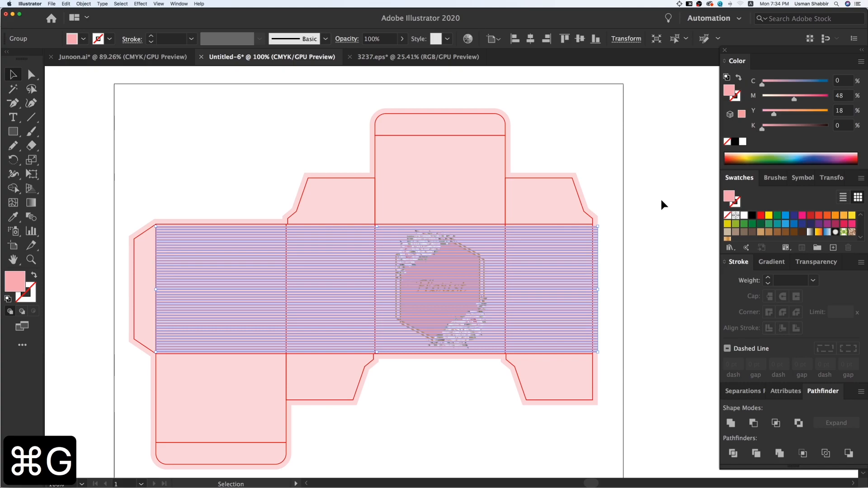
- Send the stripe group to the back, and send the pale pink box background behind the stripes
key(shift+super+bracketleft)
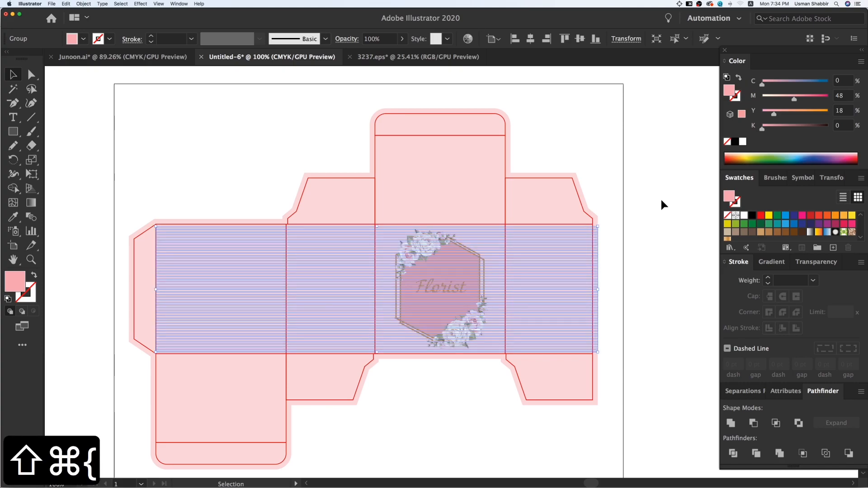
click(660, 199)
click(563, 248)
key(shift+super+bracketleft)
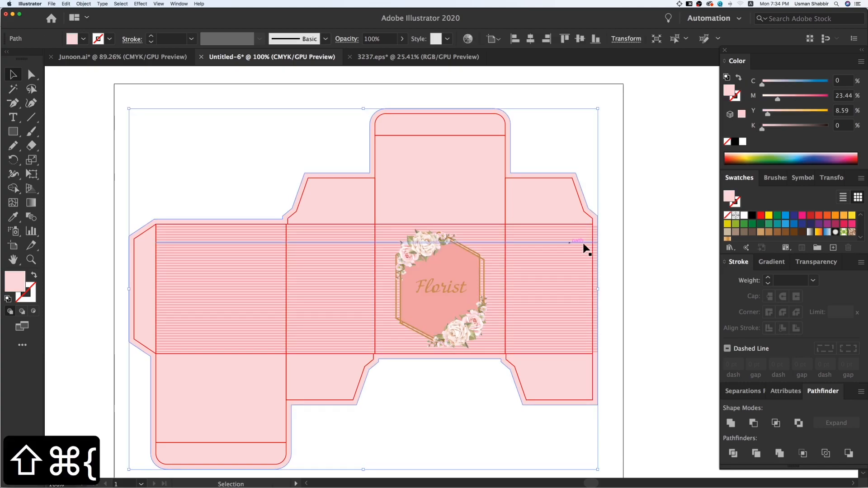
click(646, 251)
- Draw a pale pink rectangle exactly covering the front panel and its two neighbouring striped panels, between the upper and lower folds
key(z)
key(z)
key(z)
drag(277, 170, 674, 476)
mouse_move(795, 486)
key(v)
key(v)
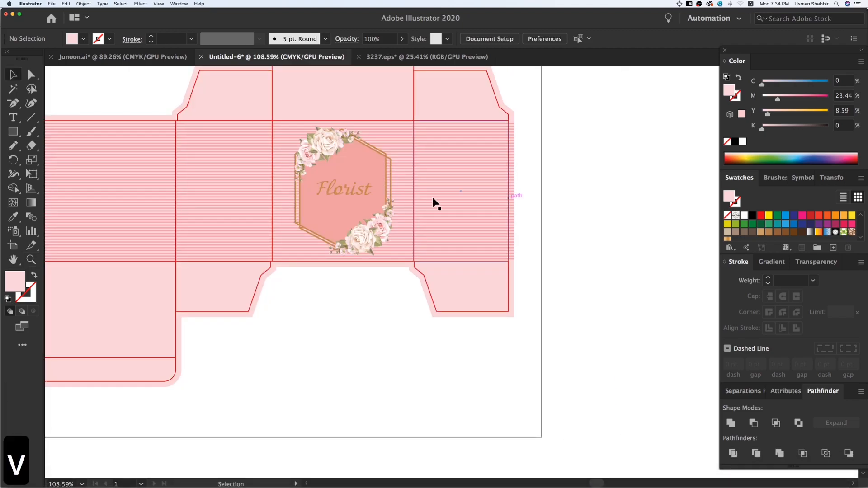
key(space)
drag(380, 215, 449, 265)
key(z)
key(z)
drag(190, 104, 665, 394)
key(v)
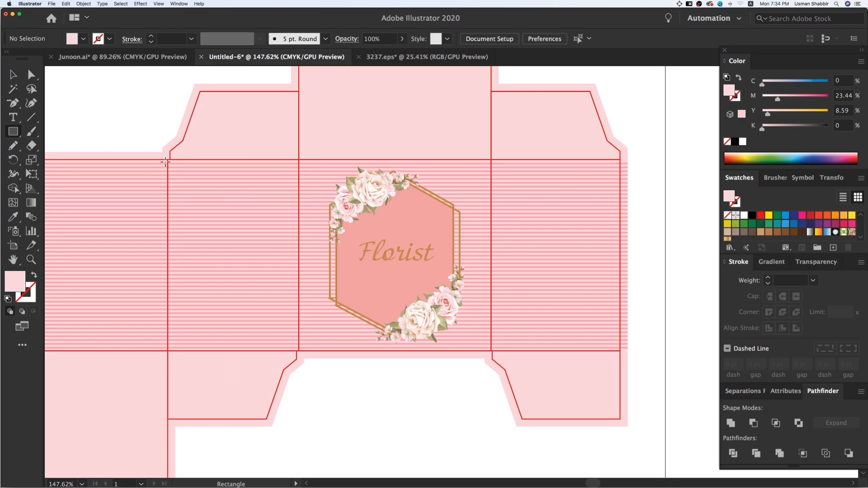
drag(167, 159, 619, 350)
key(v)
key(v)
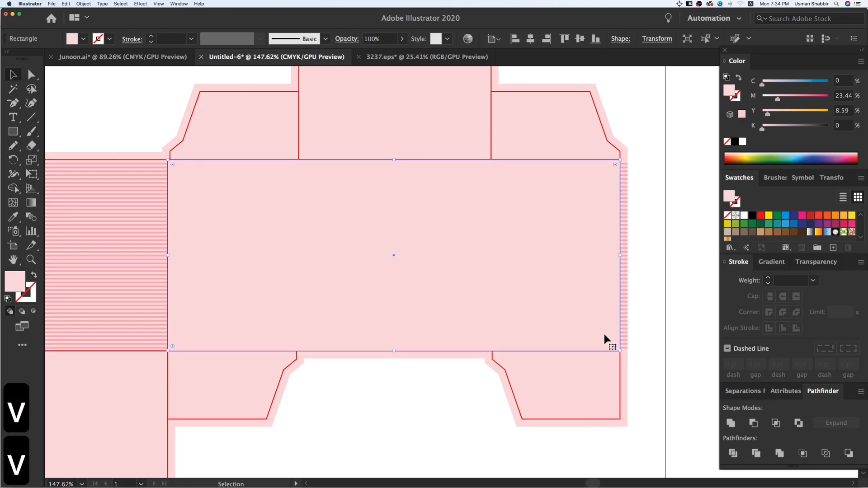
- Turn the rectangle into a downward-pointing triangle by moving both lower corner points to the middle of its lower edge
double_click(571, 319)
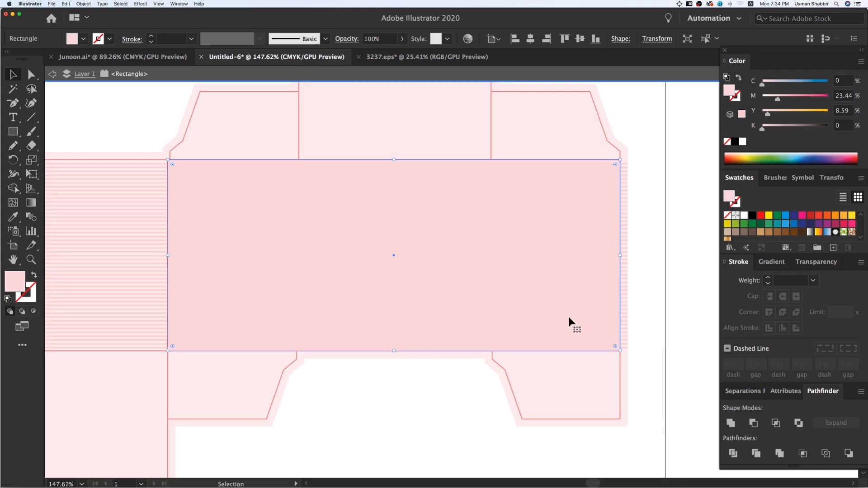
click(32, 75)
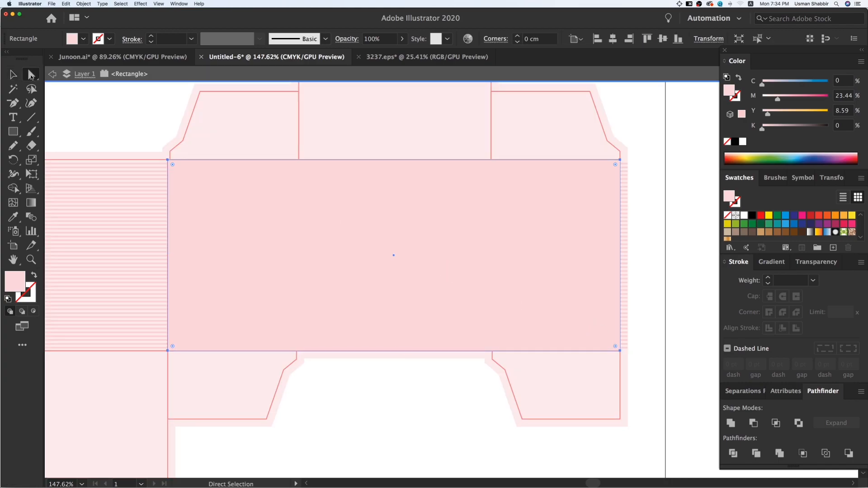
click(631, 373)
drag(620, 350, 396, 351)
drag(172, 351, 396, 354)
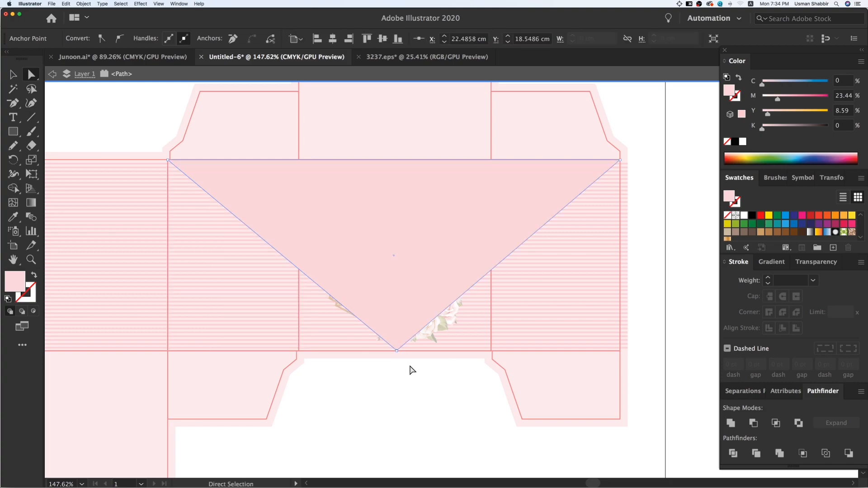
double_click(411, 370)
key(v)
- Send the pale pink triangle to the back of the stacking order
click(414, 301)
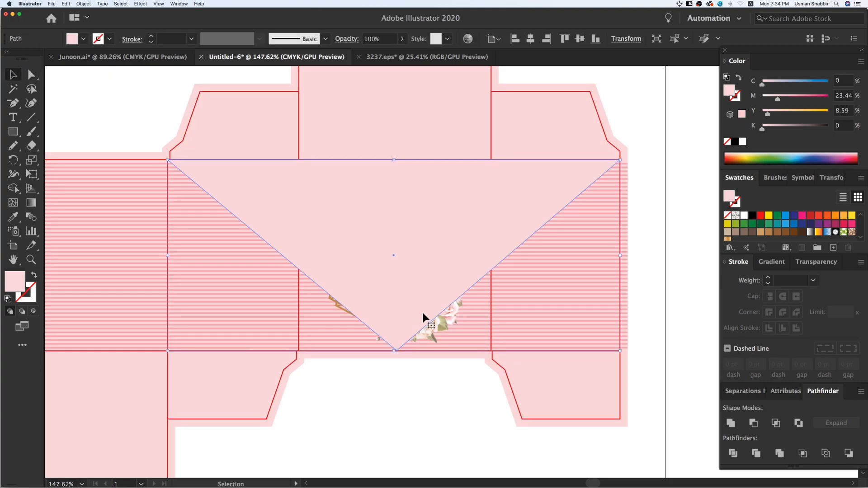
right_click(422, 313)
mouse_move(470, 421)
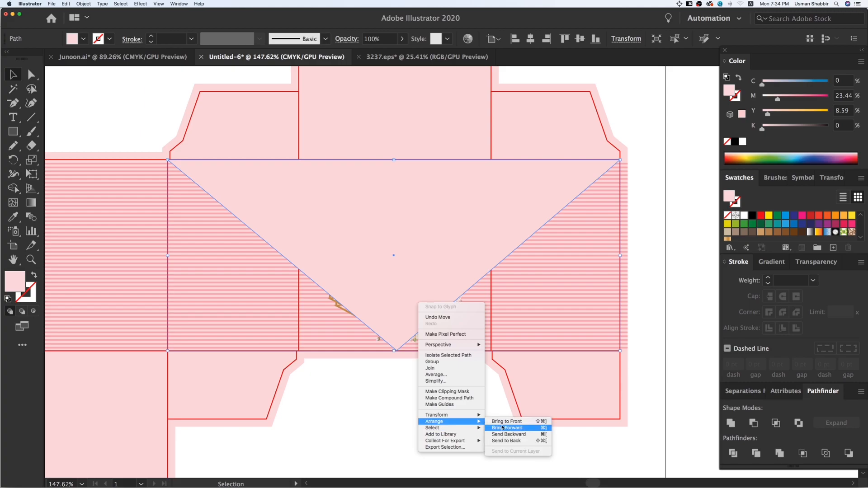
click(506, 441)
click(457, 401)
- Send the stripe group behind the triangle, and send the pale pink box background to the very back
click(541, 330)
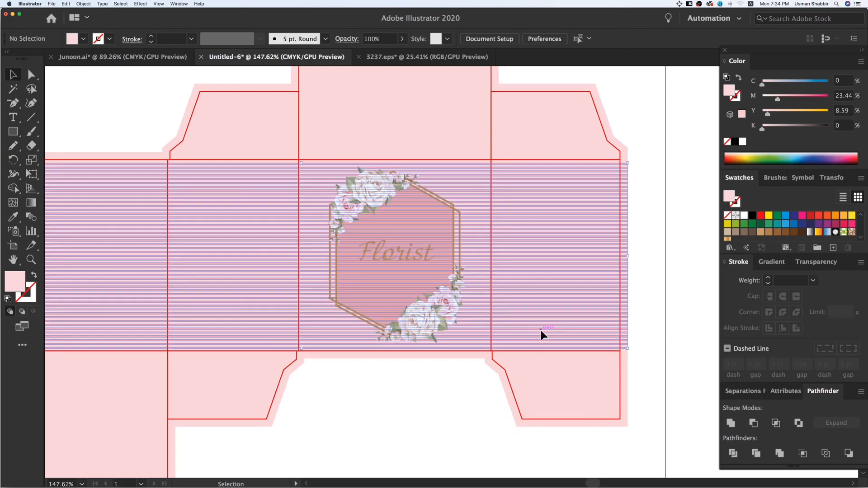
right_click(541, 333)
mouse_move(599, 416)
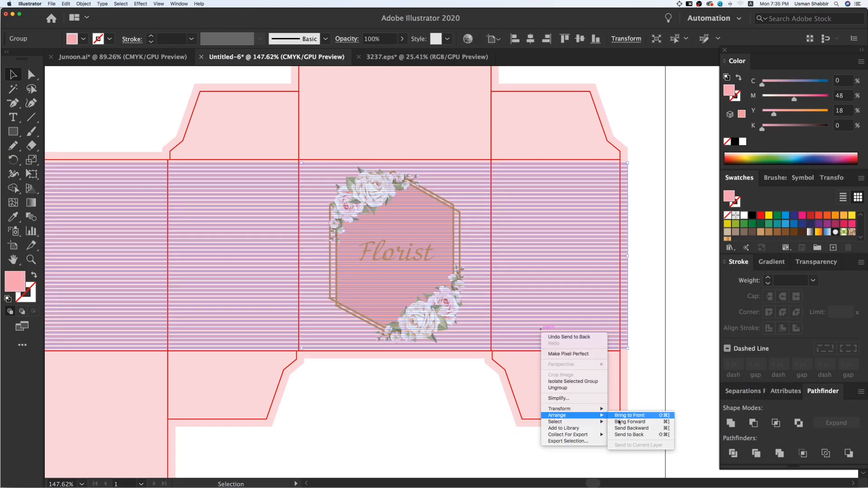
click(622, 436)
click(519, 368)
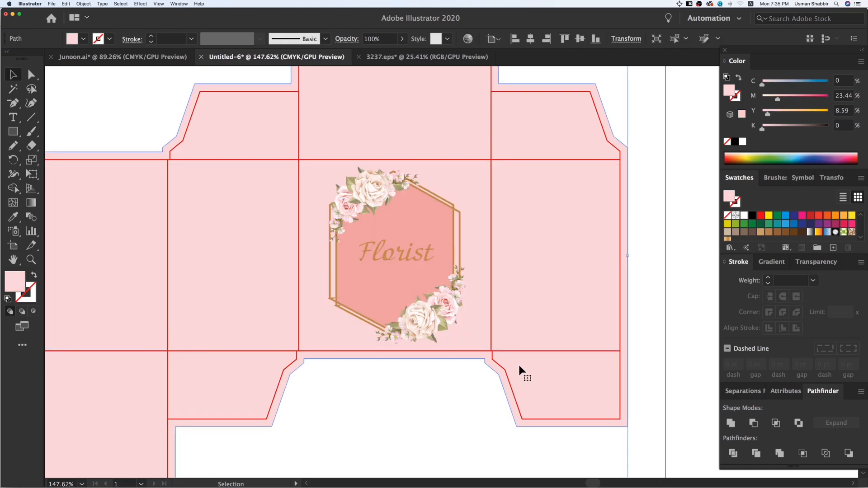
right_click(519, 368)
mouse_move(551, 456)
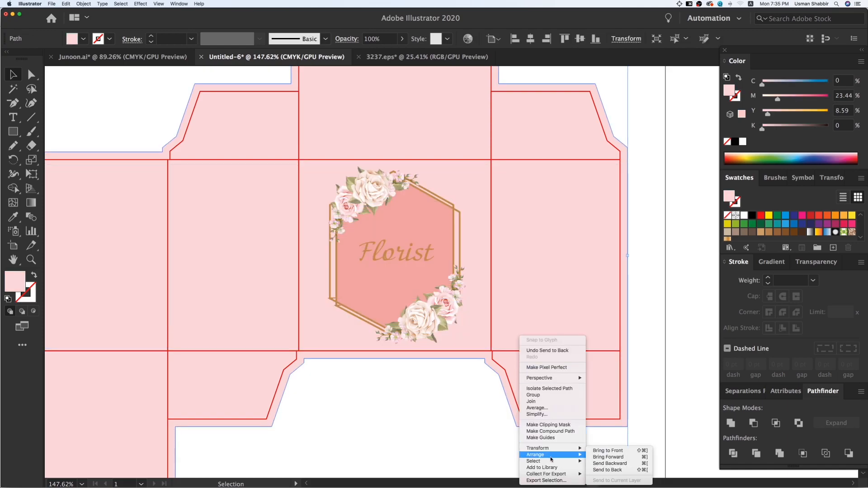
click(601, 471)
click(474, 420)
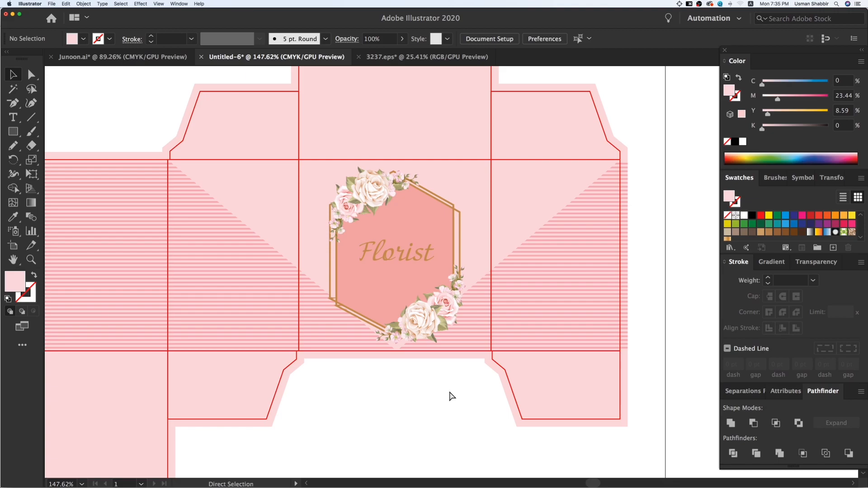
- Select the whole Florist artwork by hiding and showing its parts, scale it down slightly and move it up a little within the triangle
key(cmd+minus)
key(v)
click(421, 278)
click(420, 276)
key(super+3)
click(400, 230)
key(super+3)
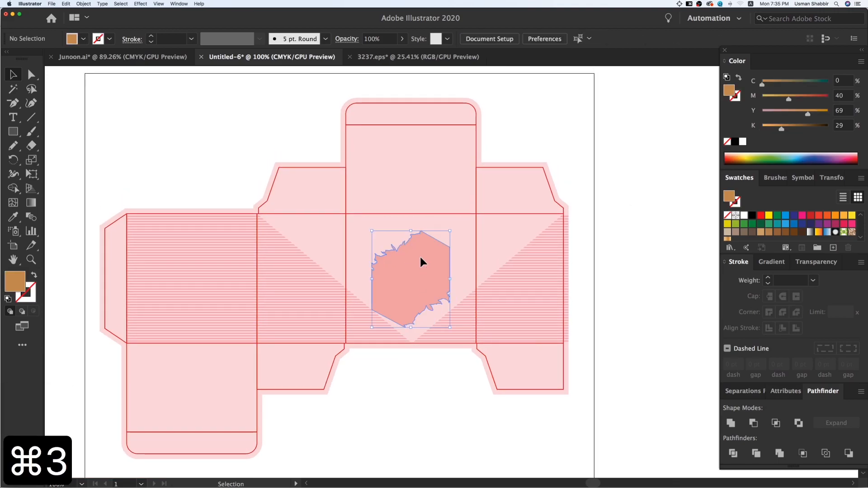
key(super+3)
key(alt+super+3)
key(z)
key(z)
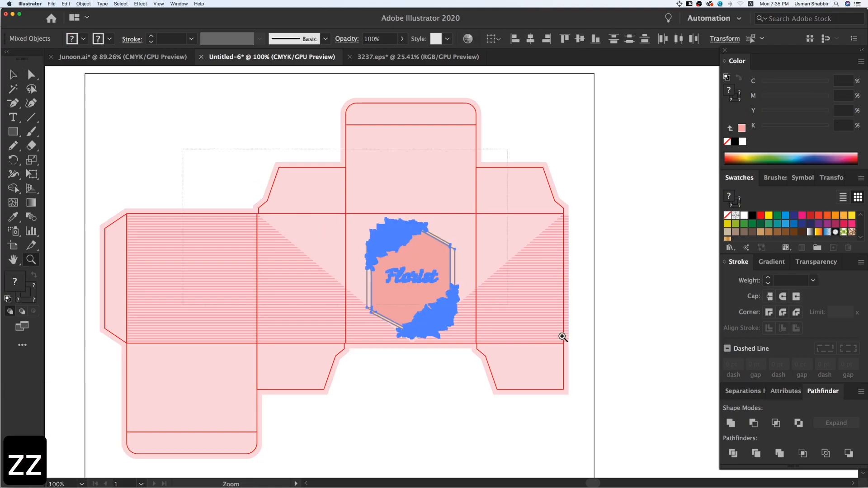
drag(674, 414, 673, 414)
key(v)
key(v)
drag(499, 175, 492, 187)
drag(459, 237, 452, 231)
click(484, 405)
scroll(457, 405, right, 3)
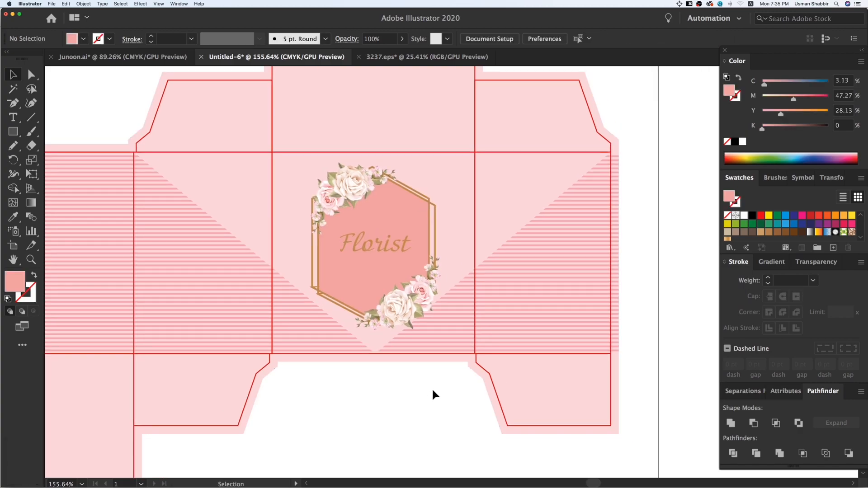
- Give the pale pink triangle a black 2 pt stroke aligned to the inside
click(241, 211)
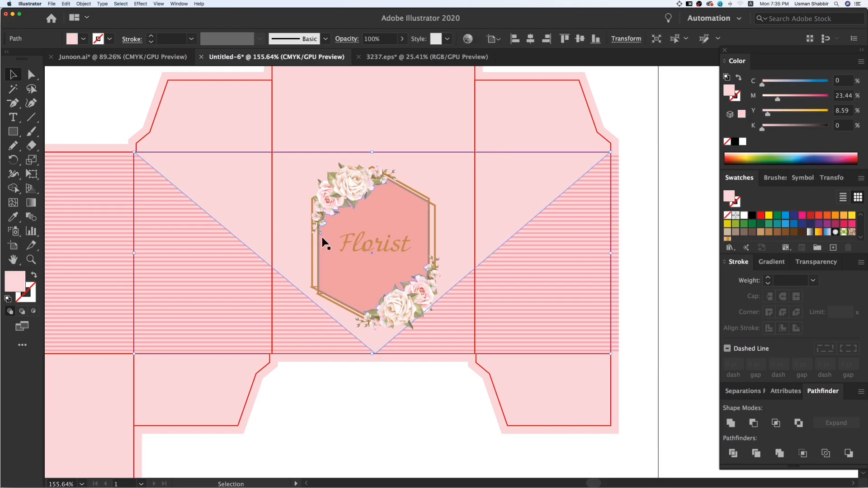
click(772, 262)
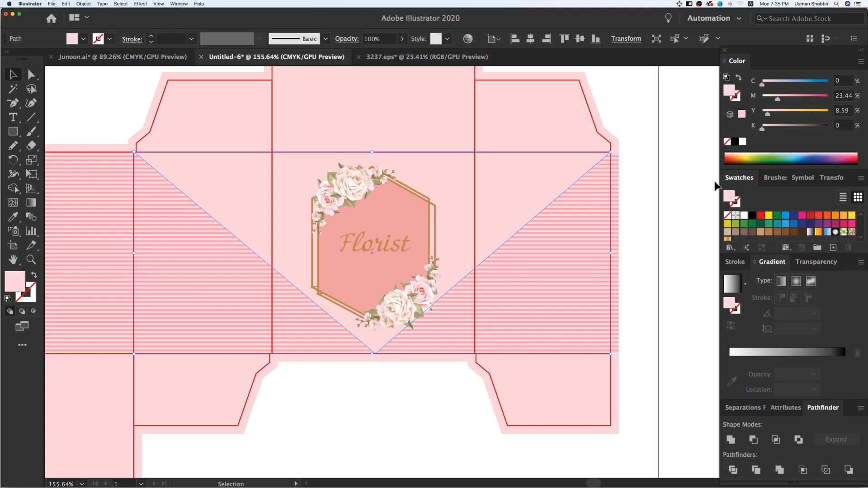
click(737, 97)
click(735, 142)
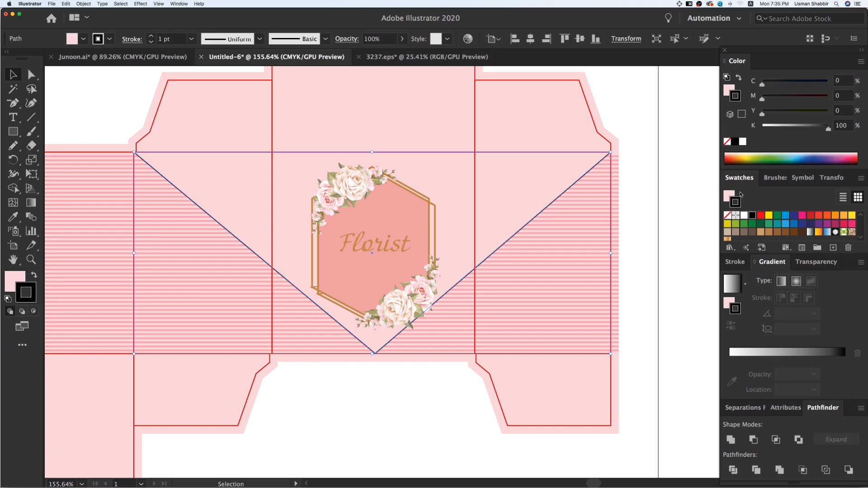
click(735, 262)
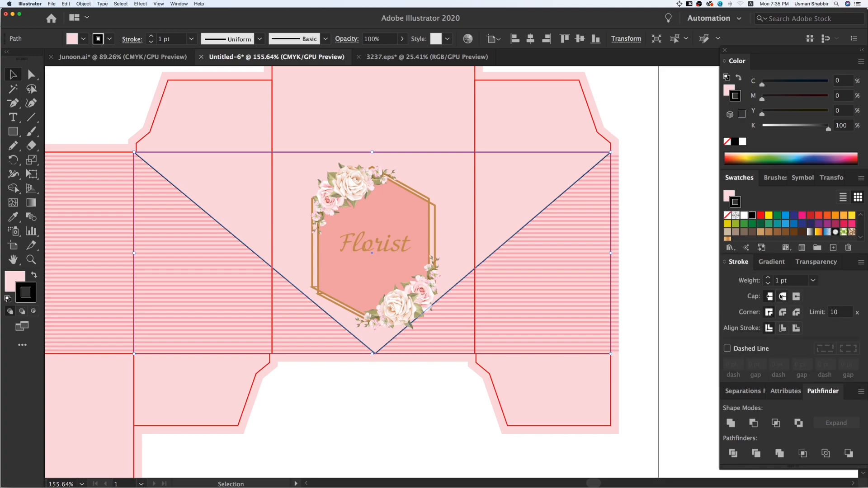
text(2)
key(Return)
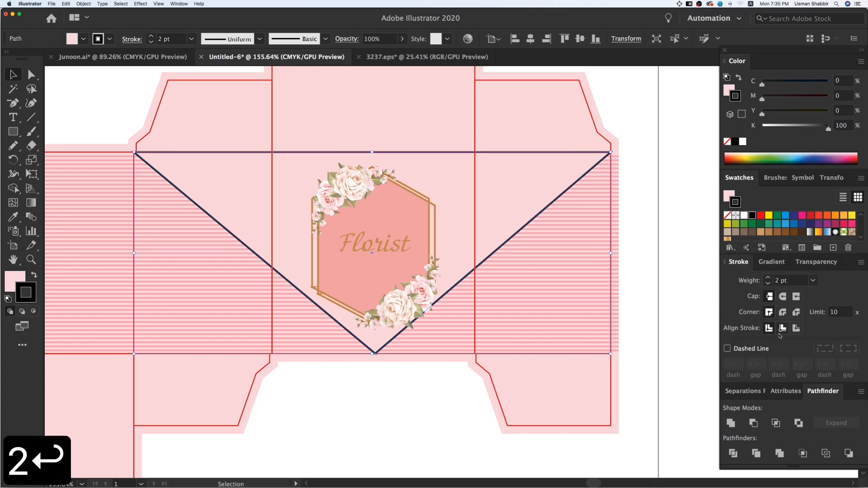
click(782, 328)
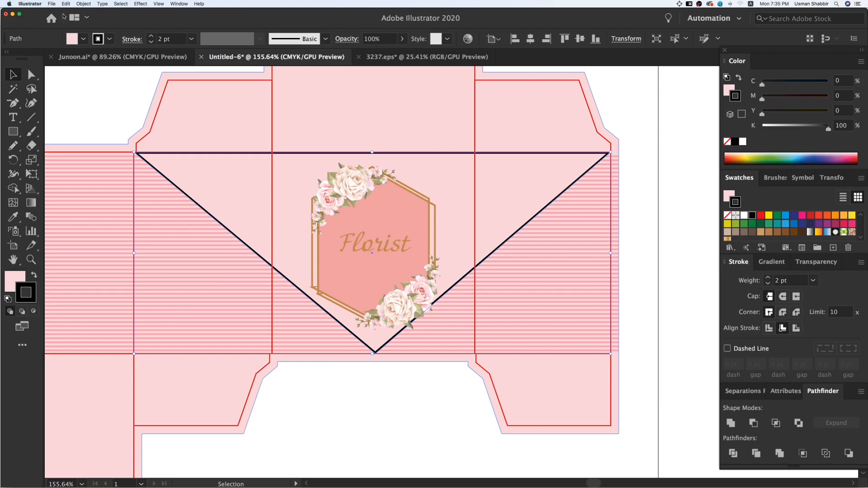
- Expand the triangle's appearance and ungroup it so the outline is separate from the pale pink fill
click(83, 4)
click(101, 84)
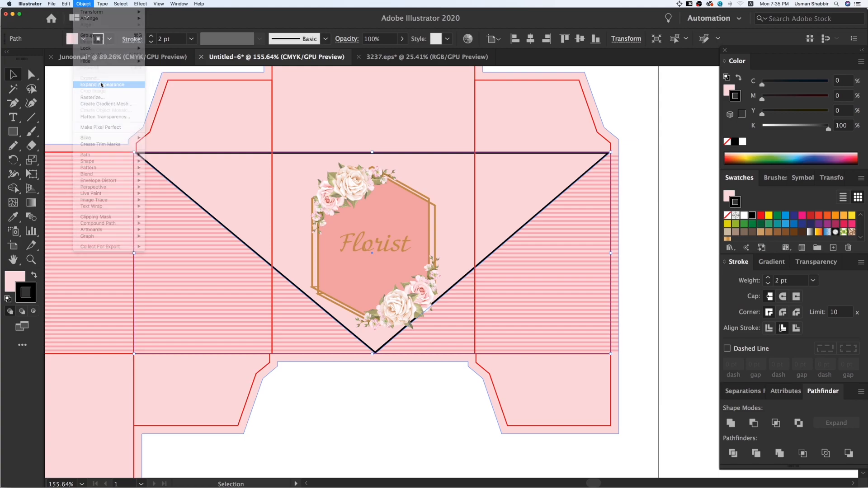
right_click(414, 366)
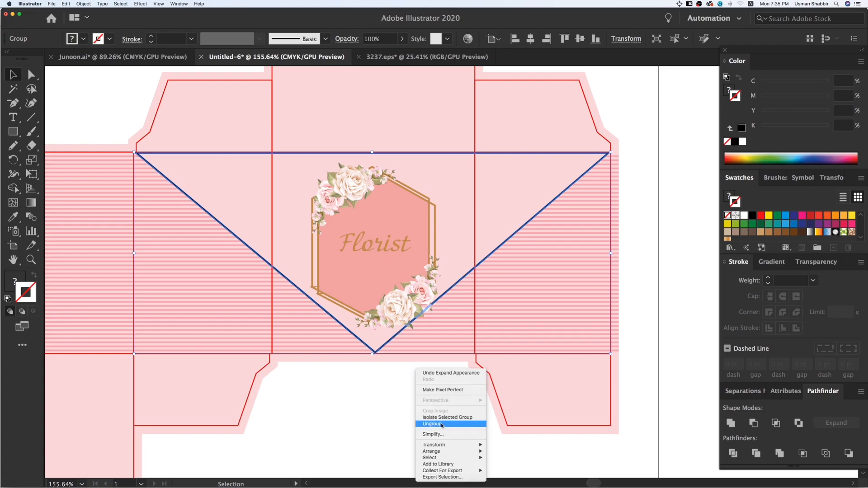
click(418, 423)
click(415, 411)
drag(391, 343, 414, 361)
key(super+z)
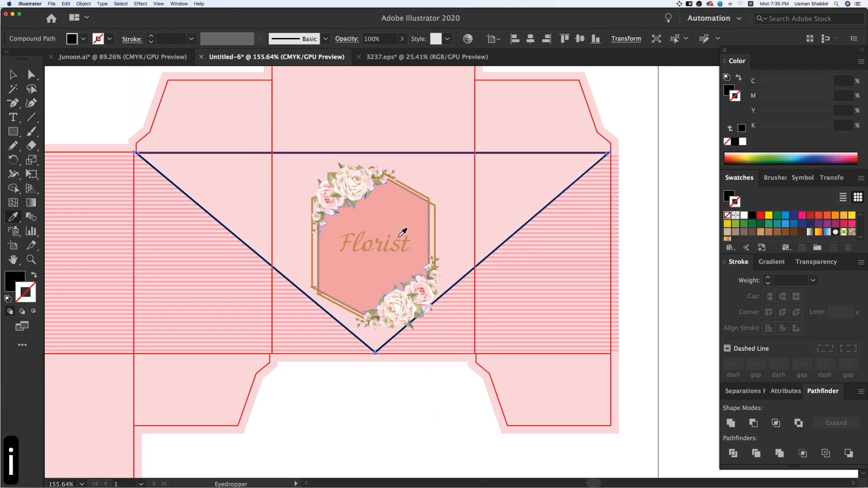
- Recolor the triangle's black outline with the gold sampled from the Florist lettering
key(i)
click(401, 238)
key(v)
click(450, 391)
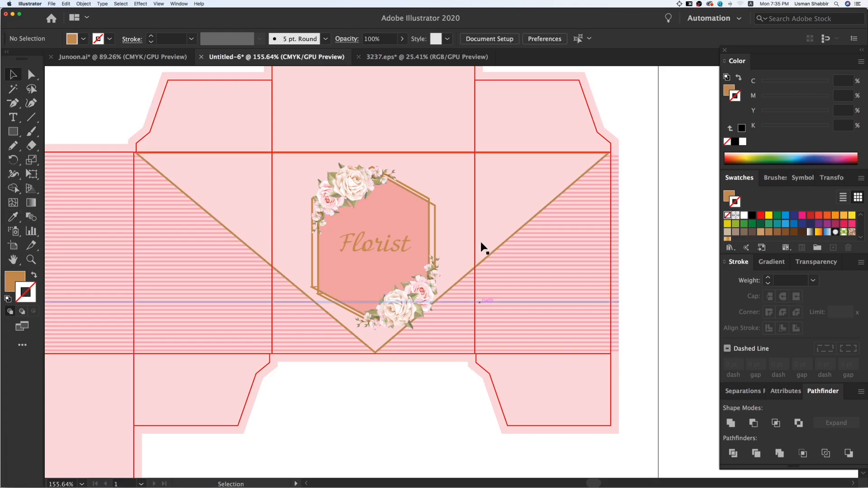
- Draw a wide rectangle over the gold outline's upper edge and subtract it with Minus Front to keep only the two diagonals
drag(449, 156, 452, 139)
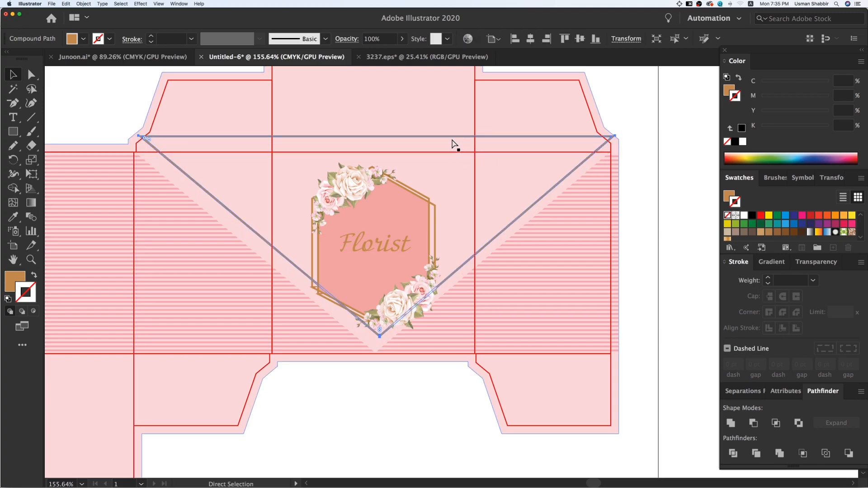
key(super+z)
key(m)
drag(121, 113, 651, 154)
key(v)
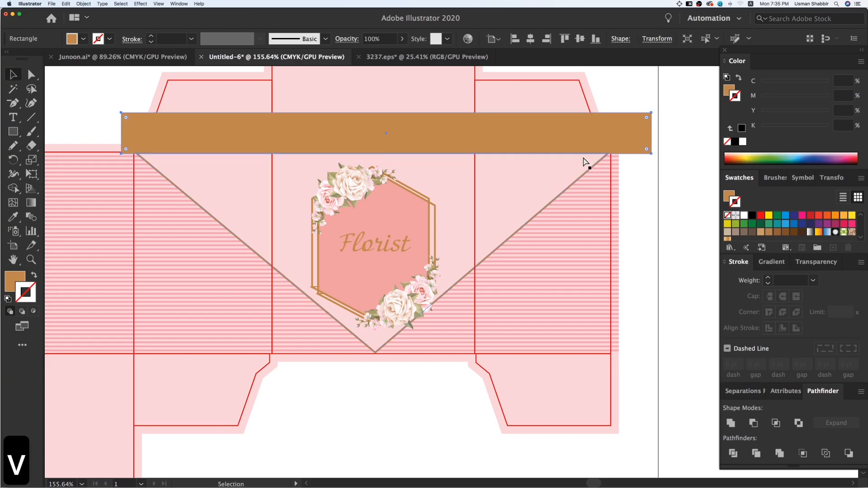
key(super+3)
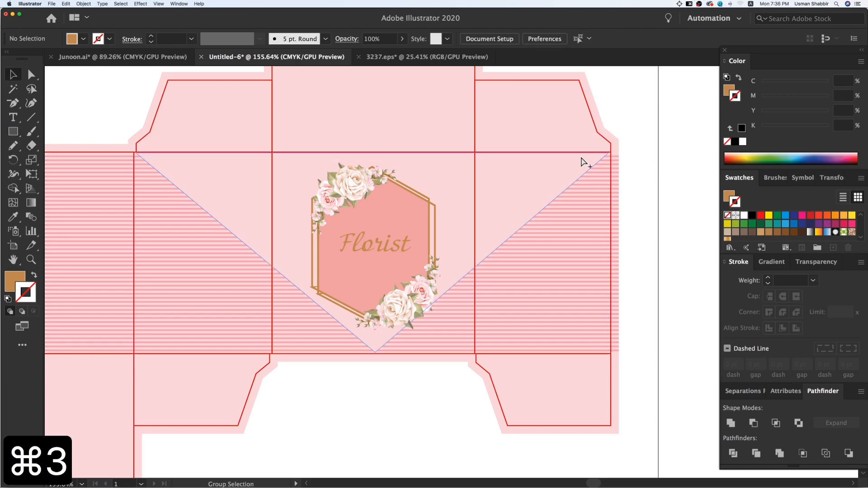
key(alt+super+3)
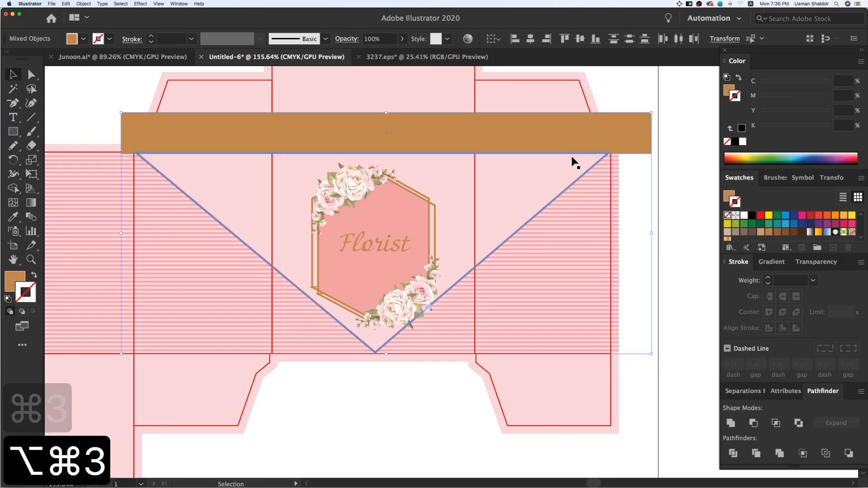
click(753, 427)
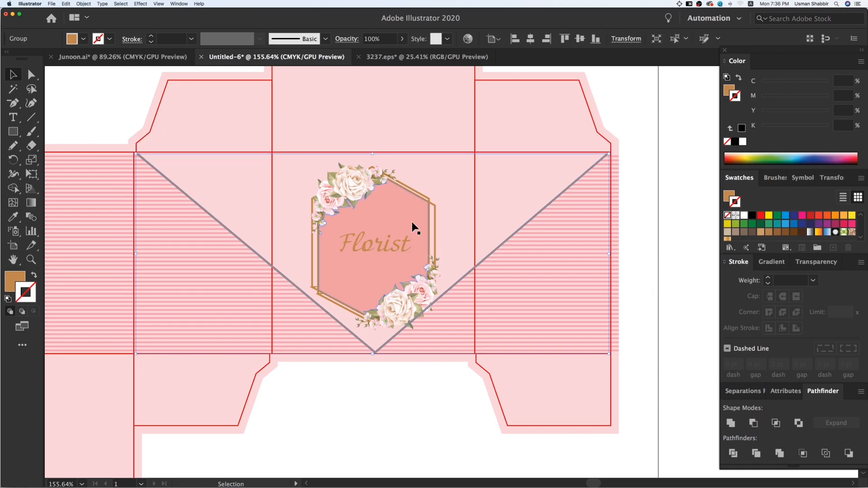
- Stretch the gold V-shaped outline upward so its ends reach the upper fold line
key(z)
key(z)
drag(460, 211, 601, 253)
key(v)
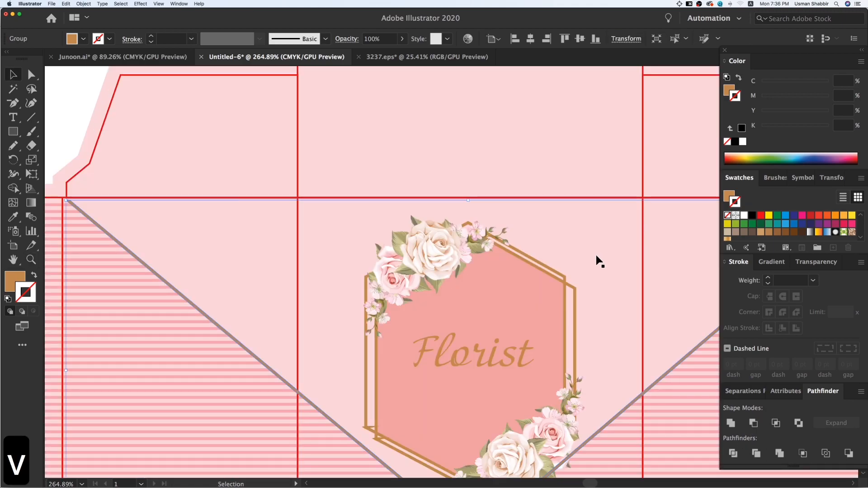
drag(468, 201, 468, 197)
key(v)
key(v)
key(super+minus)
key(super+minus)
key(super+minus)
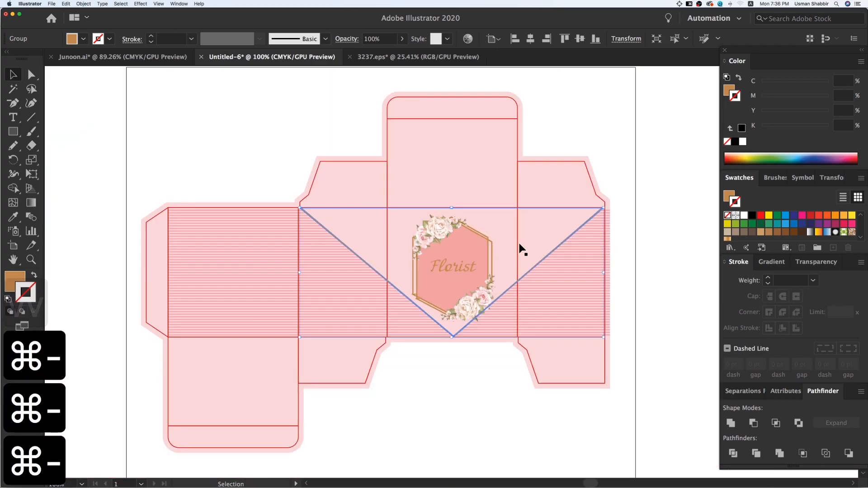
key(v)
key(v)
- Sample the box's pale pink onto the stripe group and set its magenta to 36
click(208, 125)
key(z)
key(z)
drag(774, 454, 777, 455)
key(v)
drag(572, 232, 586, 254)
key(super+z)
key(i)
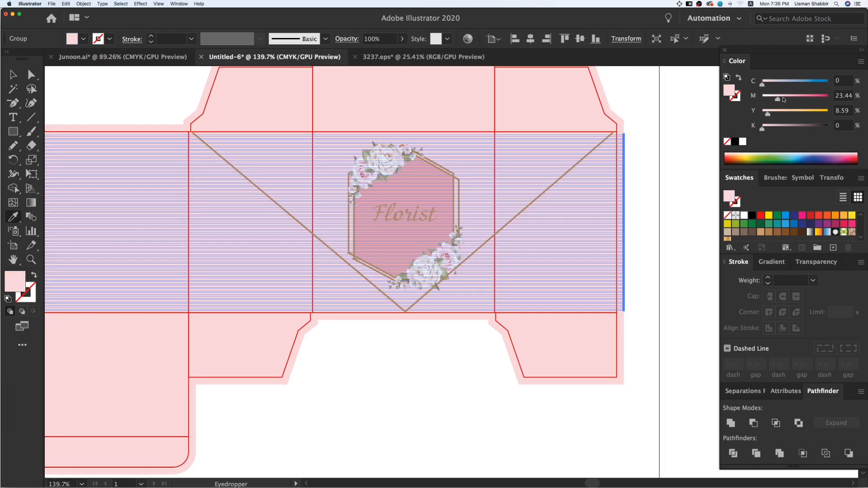
key(v)
click(702, 116)
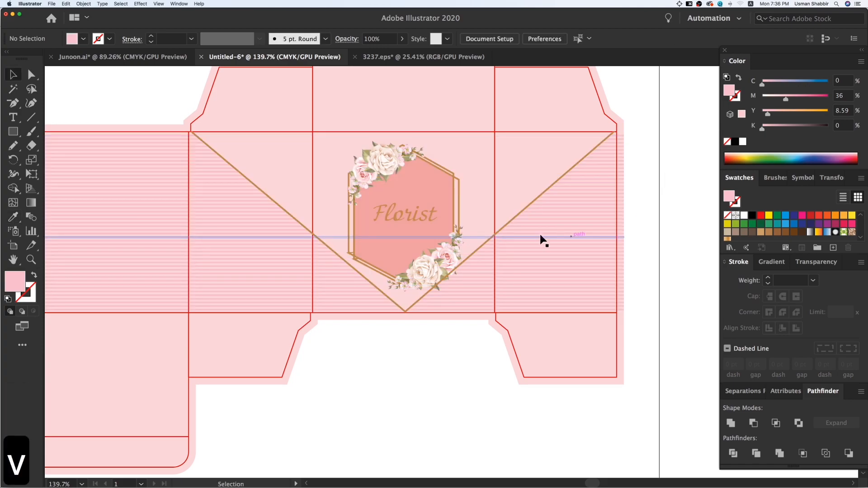
- Shorten the stripe group from its outer edge so it starts at the fold line where the gold V begins
key(space)
drag(421, 232, 498, 267)
key(space)
mouse_move(468, 371)
mouse_down()
mouse_move(470, 379)
mouse_move(478, 368)
mouse_up()
key(space)
click(234, 269)
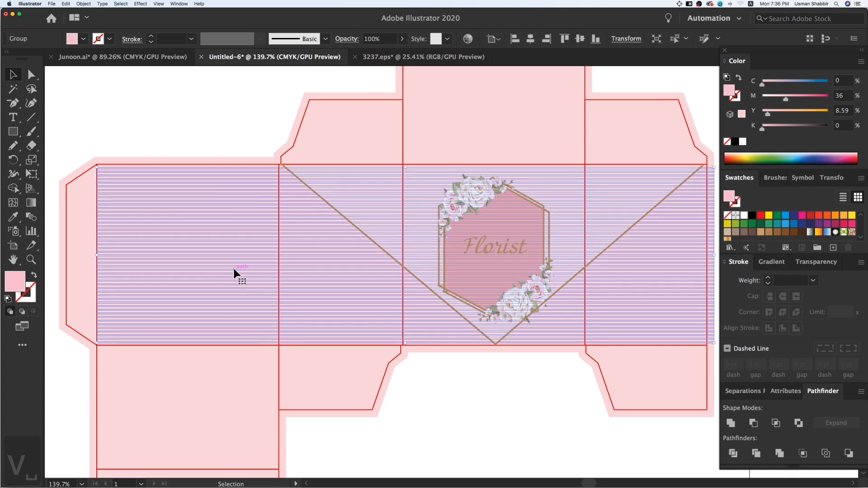
drag(98, 257, 279, 266)
click(461, 373)
key(space)
drag(462, 375, 408, 413)
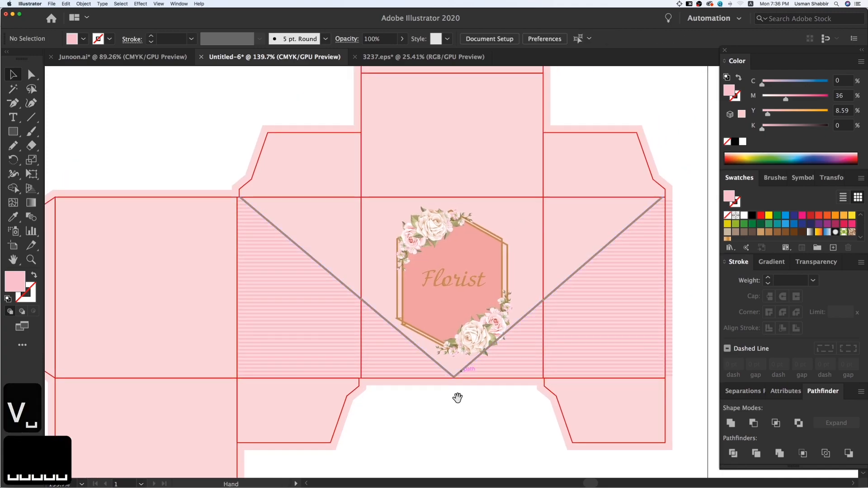
key(super+minus)
key(v)
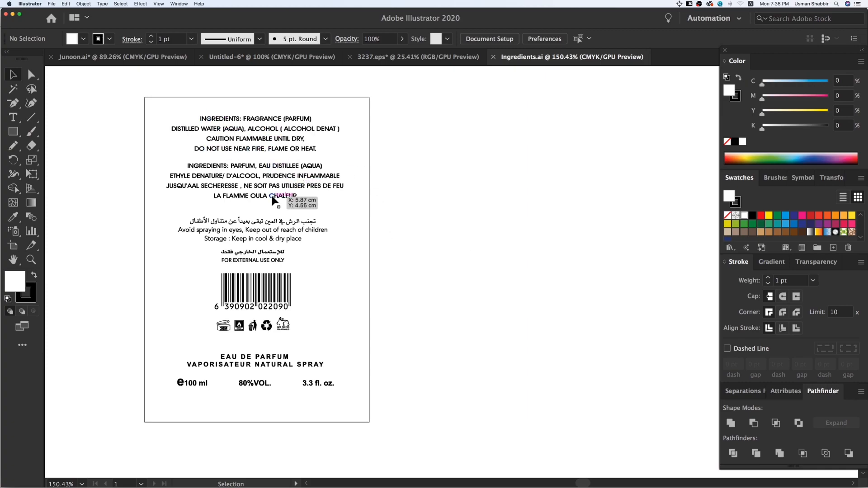
- Copy the bilingual ingredients text from Ingredients.ai into the box design, place it on the blank back panel and shrink it slightly
drag(359, 205, 362, 205)
key(super+c)
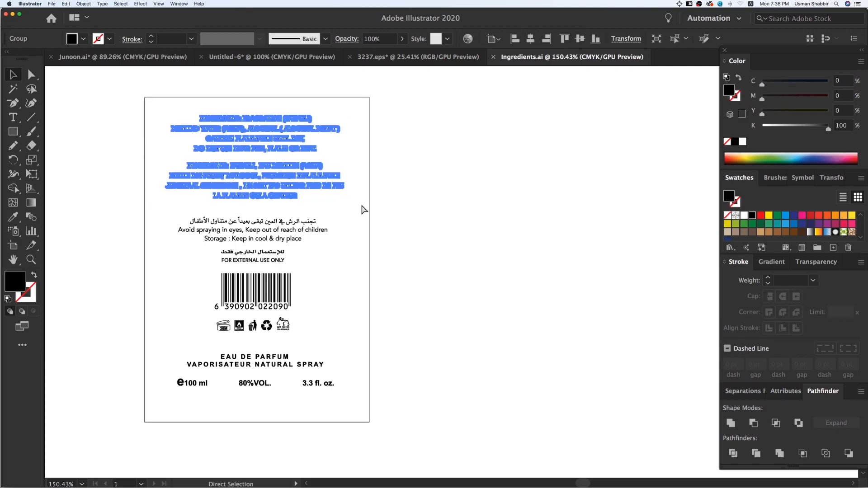
click(316, 57)
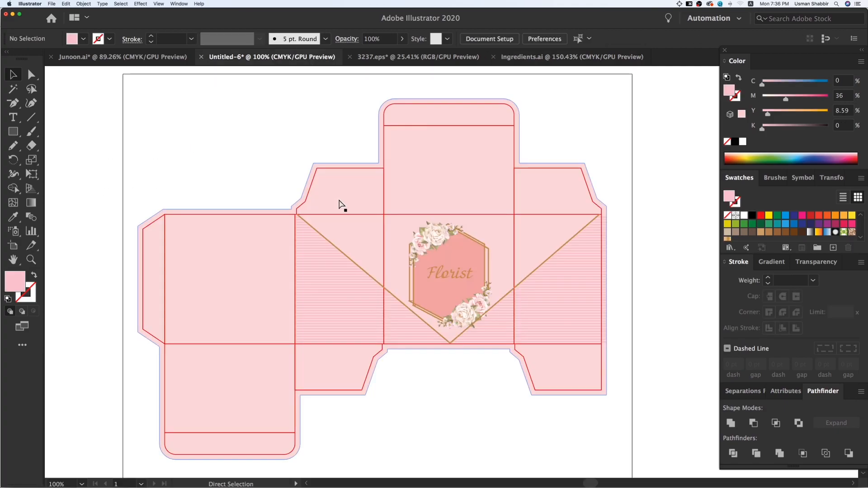
key(super+v)
drag(462, 267, 240, 298)
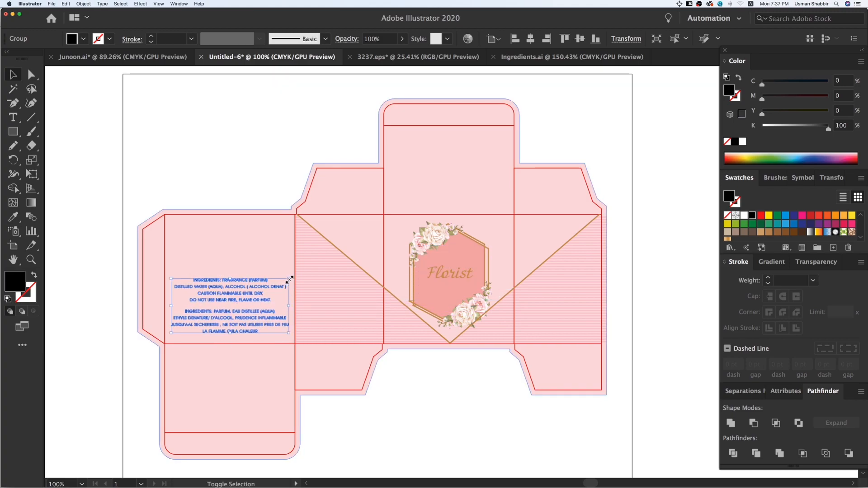
drag(289, 280, 282, 282)
- Try to recolor the ingredients text with the salmon pink sampled from the hexagon, and undo that color
key(z)
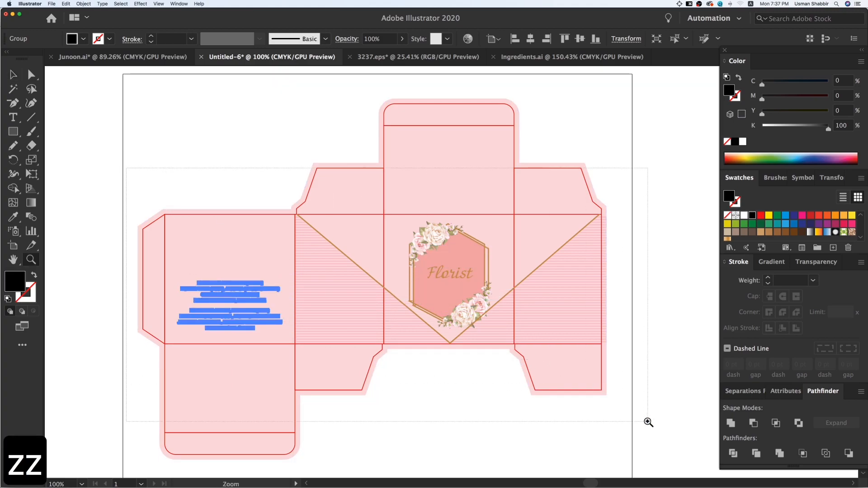
drag(272, 334, 296, 264)
key(v)
key(i)
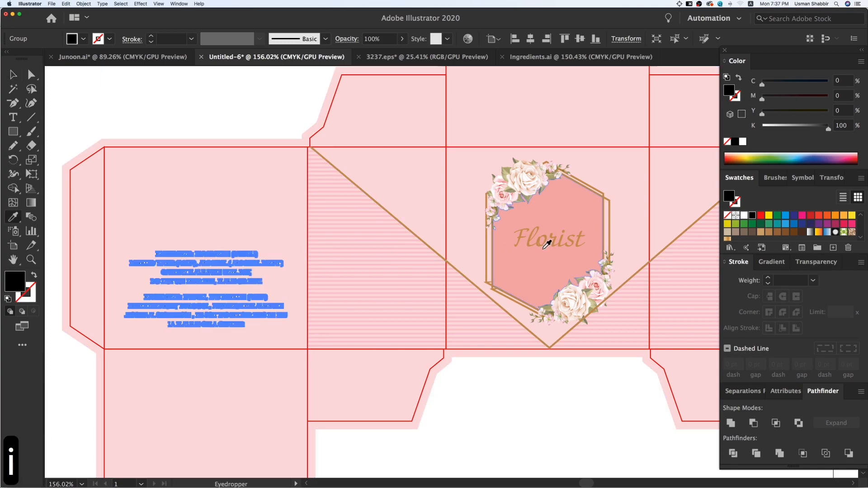
click(539, 244)
key(v)
click(509, 400)
scroll(509, 400, down, 2)
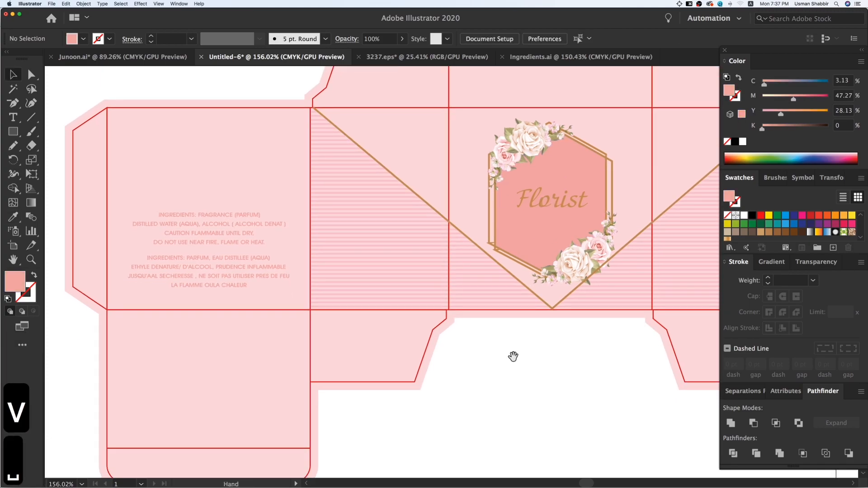
key(super+z)
- Recolor the ingredients text with the gold sampled from the Florist lettering
key(i)
click(536, 202)
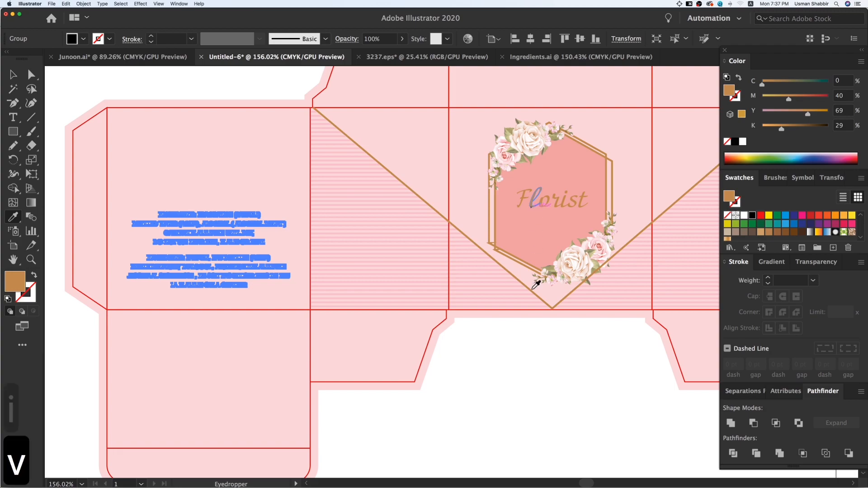
key(v)
click(508, 398)
- Copy the warning text, barcode and icons from Ingredients.ai and place them on the flap panel below the ingredients text
click(581, 57)
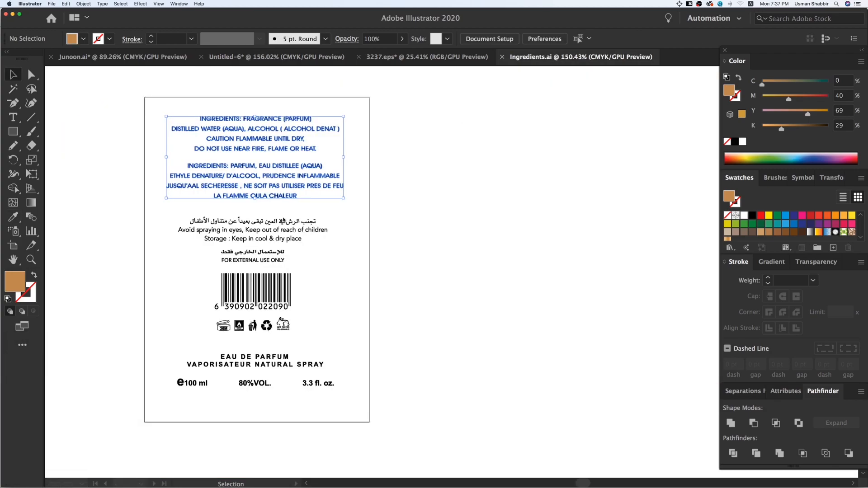
click(367, 316)
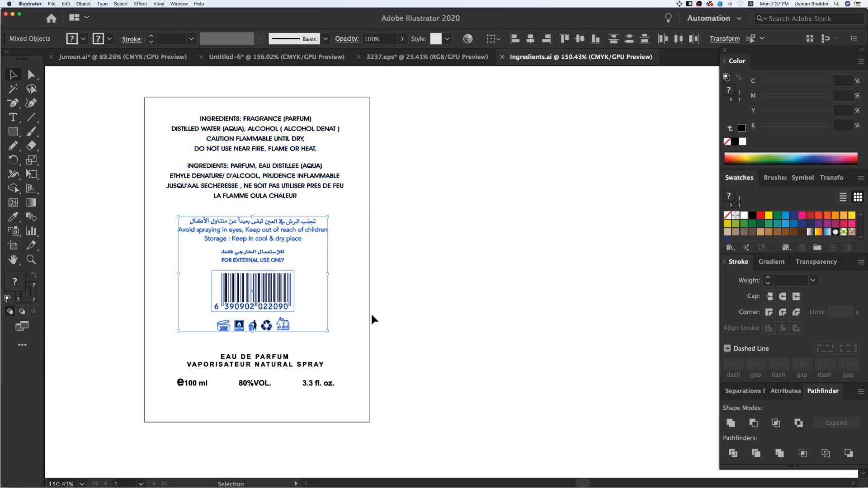
key(super+c)
click(316, 57)
key(super+v)
key(space)
drag(413, 321, 457, 293)
drag(473, 263, 230, 370)
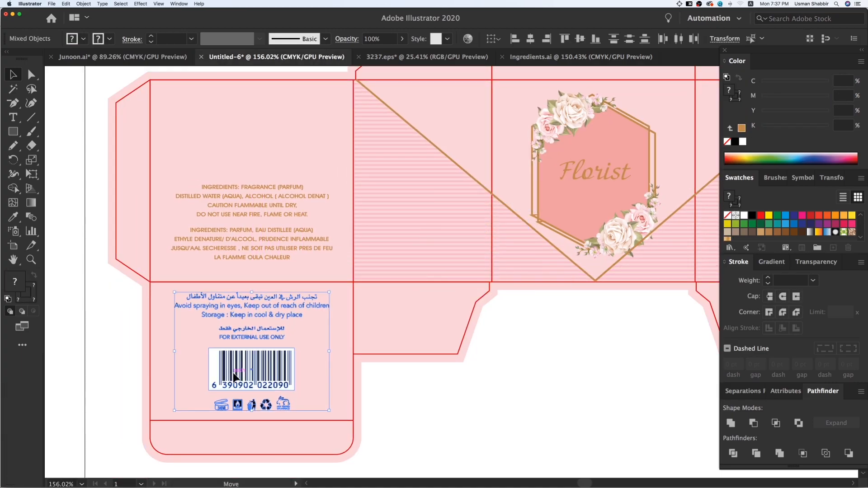
- Recolor the warning text and icons with the gold sampled from the ingredients text, leaving out the barcode
click(395, 387)
click(284, 403)
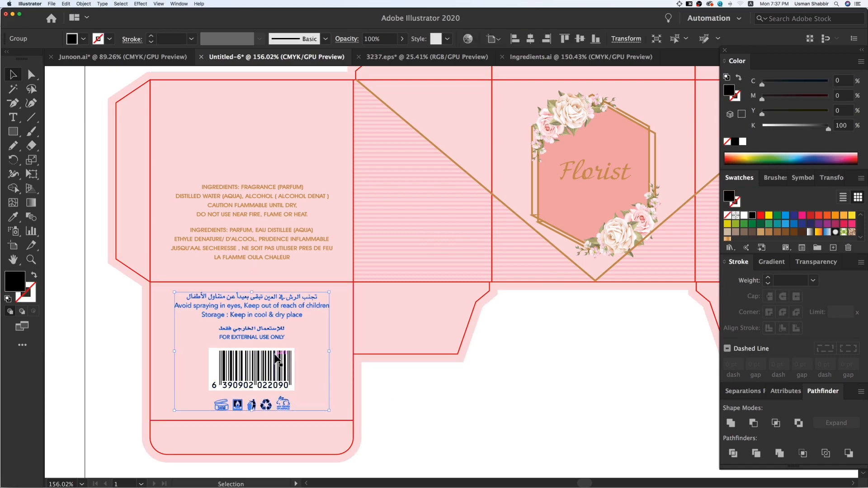
key(i)
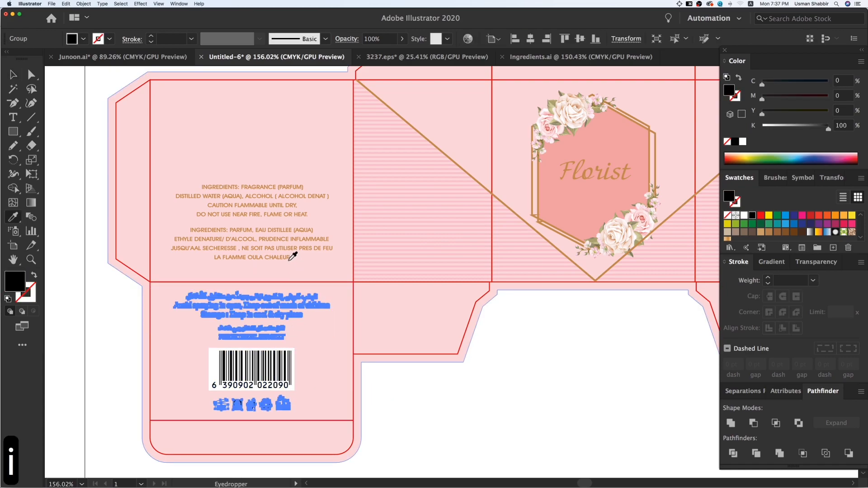
click(289, 257)
key(v)
key(v)
click(455, 423)
key(super+minus)
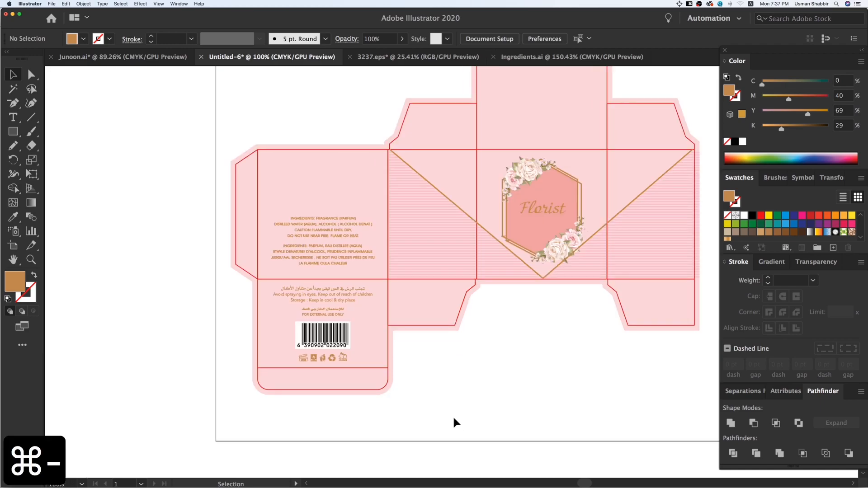
- Copy the Eau de Parfum and volume text block from Ingredients.ai and place it just below the front panel
key(space)
drag(498, 267, 378, 235)
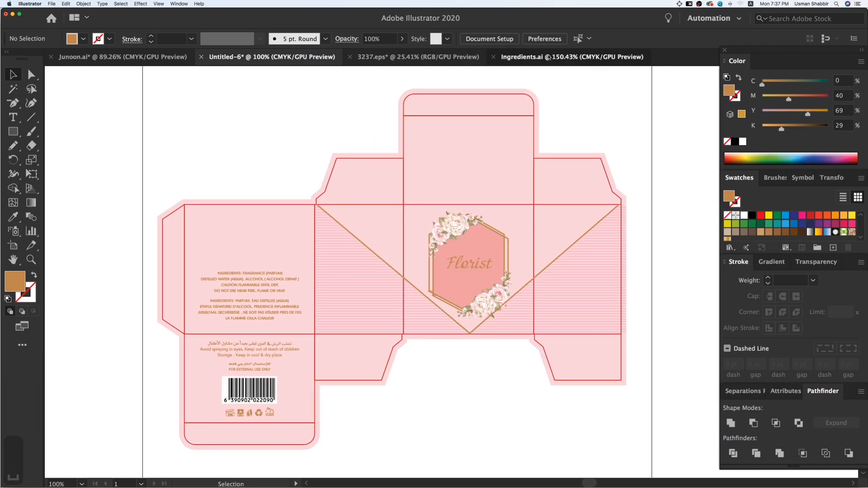
click(524, 57)
click(267, 385)
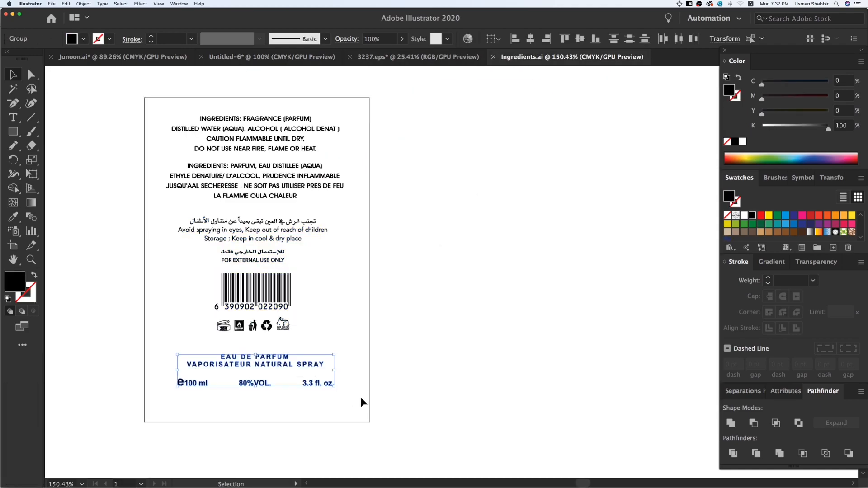
key(super+c)
click(307, 57)
key(super+v)
drag(457, 306, 499, 390)
- Ungroup the pasted text block, shift it down slightly, and raise the Florist lettering within the hexagon
key(z)
key(z)
drag(606, 371, 647, 424)
key(v)
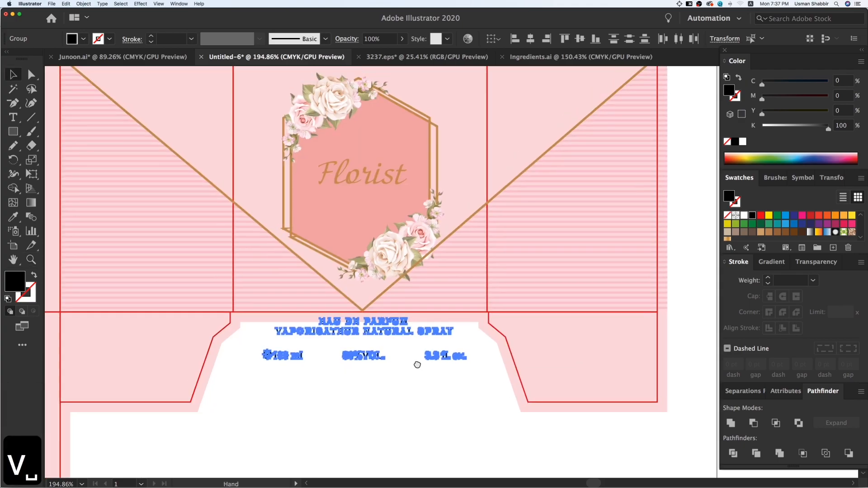
right_click(416, 367)
click(434, 426)
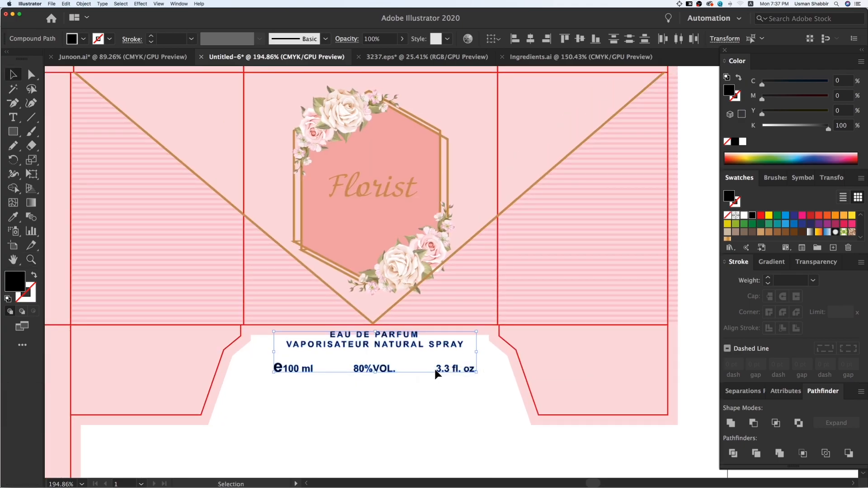
drag(440, 372, 440, 381)
click(438, 401)
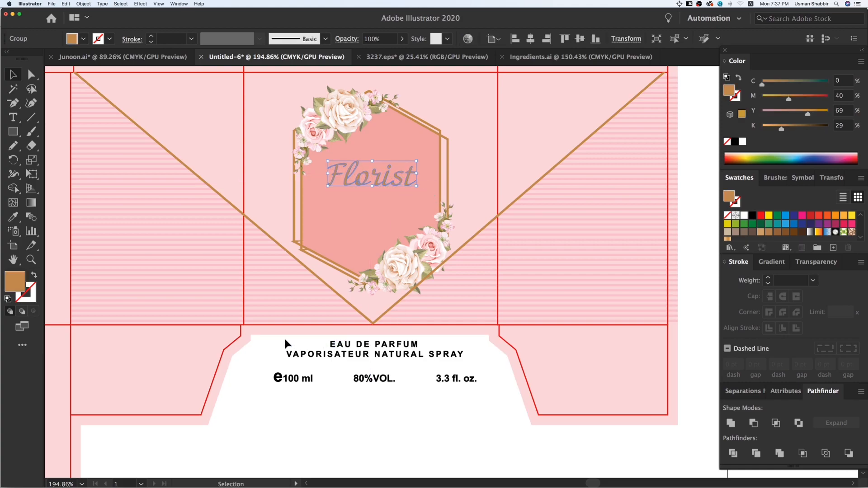
- Shrink the Eau de Parfum Vaporisateur Natural Spray text, place it beneath Florist in the hexagon, and recolor it with the lettering's gold
drag(472, 362, 408, 209)
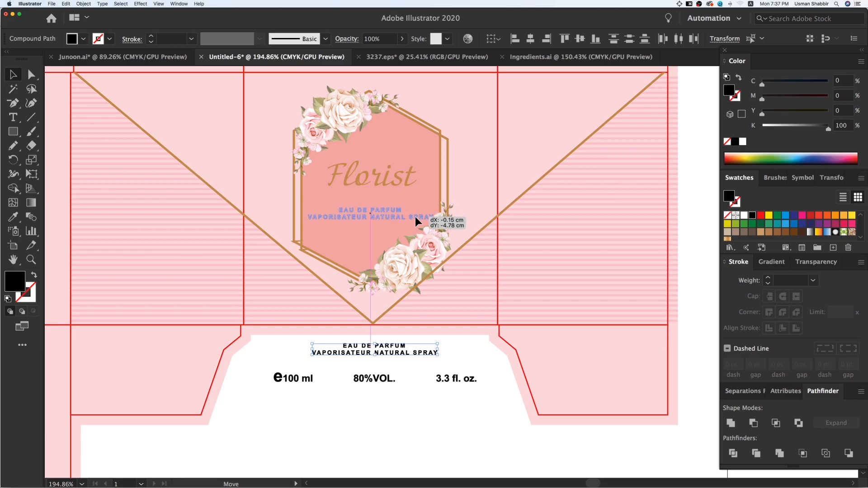
drag(416, 221, 416, 221)
key(i)
click(409, 181)
key(v)
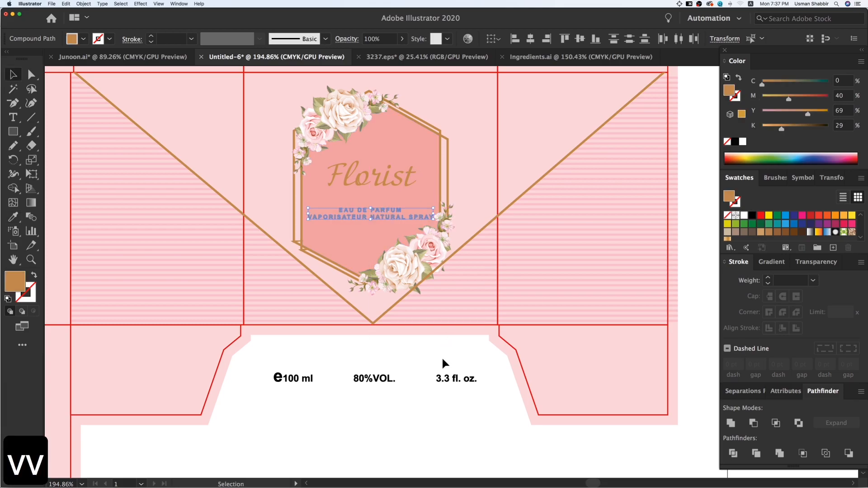
click(441, 356)
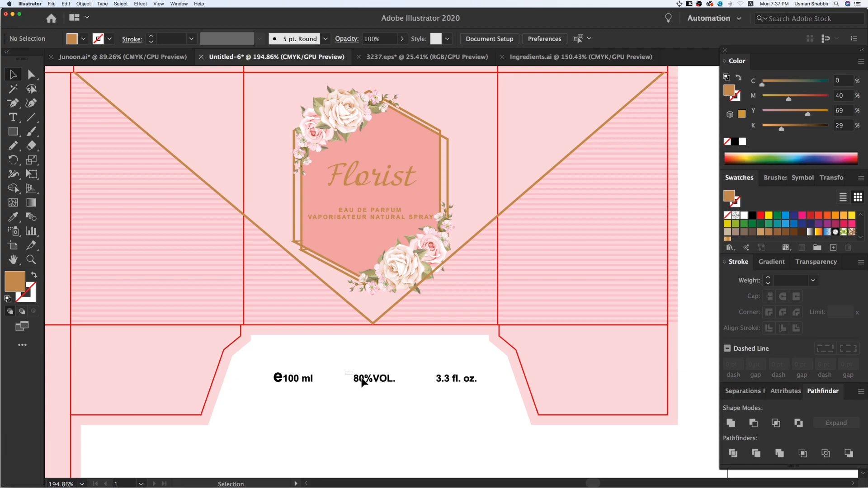
- Delete the 80%VOL. text from the volume line below the front panel
click(481, 398)
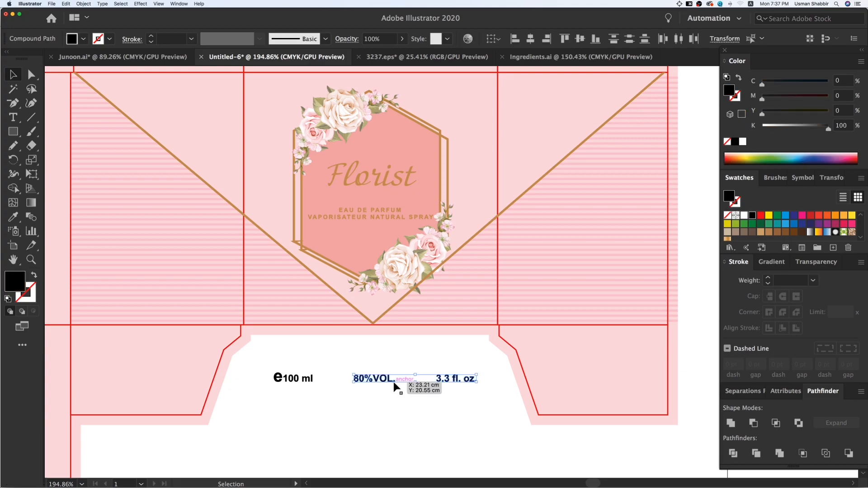
click(398, 395)
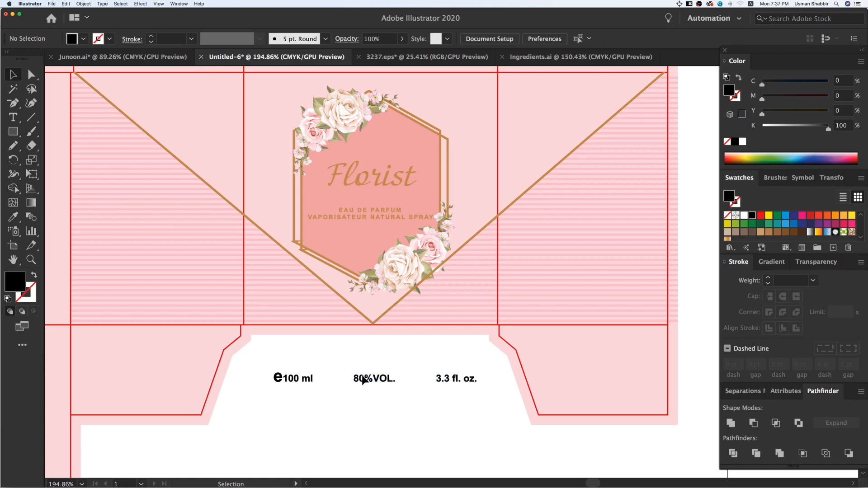
click(392, 389)
key(Delete)
key(Delete)
- Group the e100 ml and 3.3 fl. oz. texts separately and place them in opposite lower corners of the front panel
drag(260, 363, 299, 310)
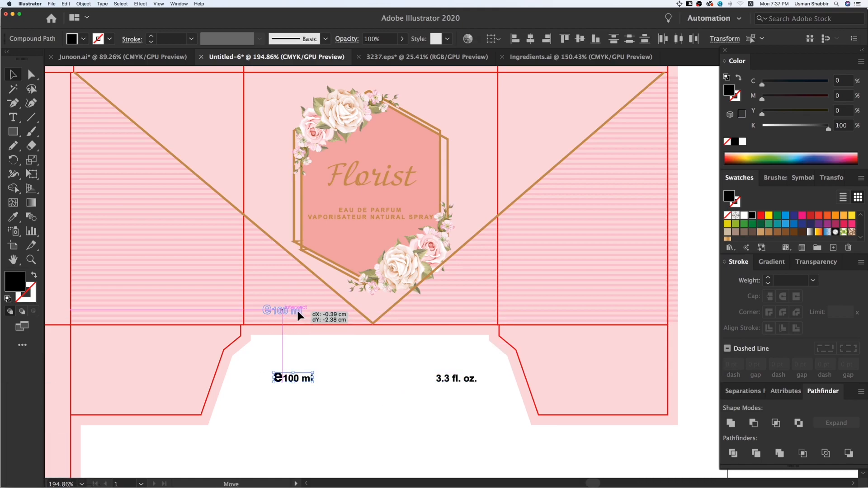
key(super+g)
drag(458, 387, 481, 398)
key(super+z)
drag(415, 357, 476, 319)
key(super+g)
click(461, 409)
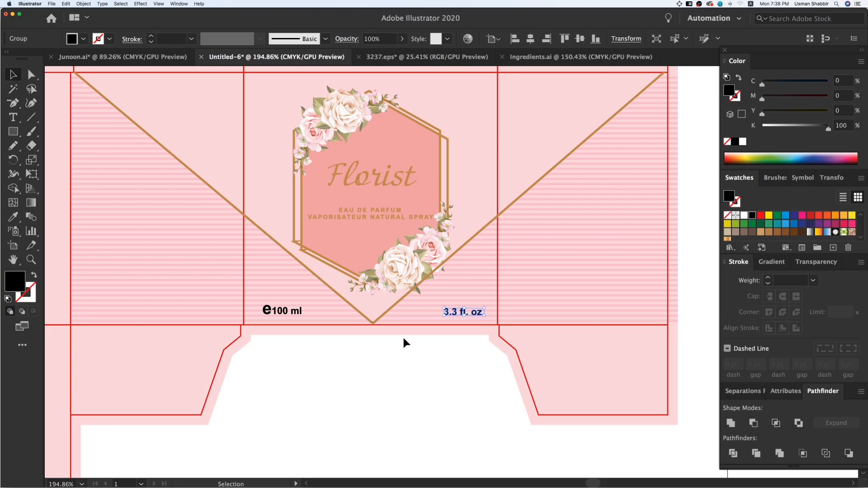
- Recolor the e100 ml and 3.3 fl. oz. texts with the gold sampled from the Vaporisateur Natural Spray text
shift+click(297, 318)
click(338, 354)
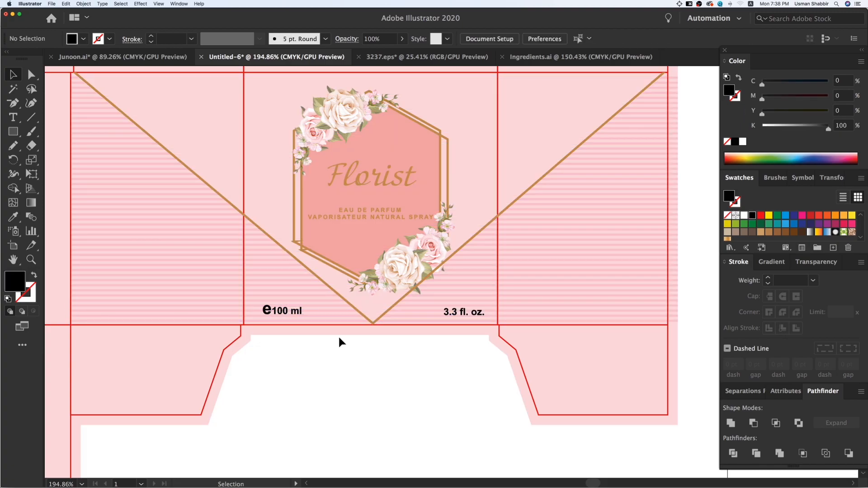
click(300, 317)
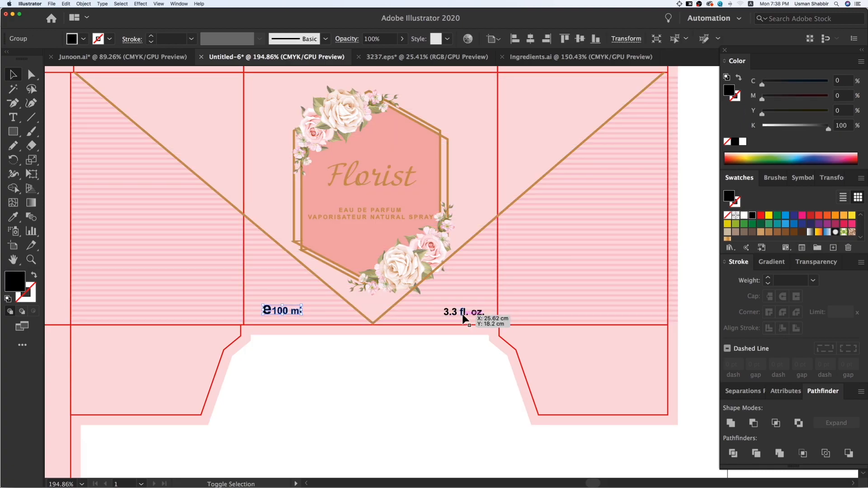
shift+click(471, 317)
key(i)
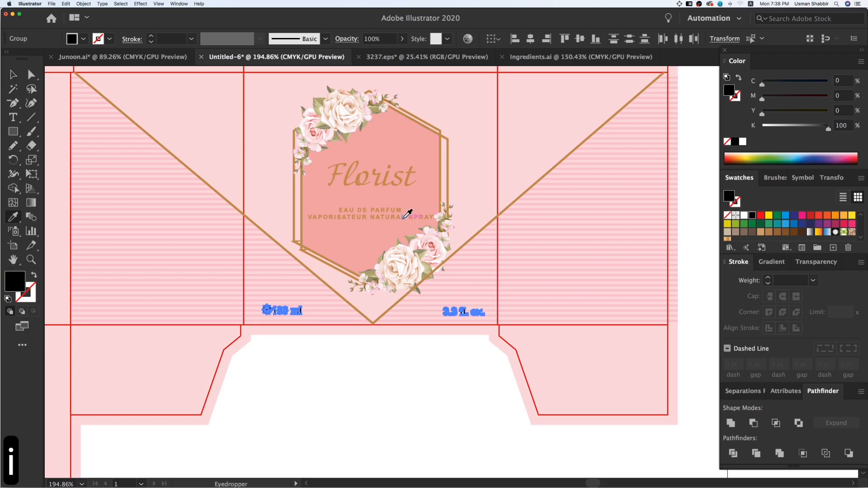
click(406, 217)
key(v)
key(v)
click(448, 397)
- Duplicate the Florist lettering onto the middle of the lid panel above the front panel
key(super+minus)
key(super+minus)
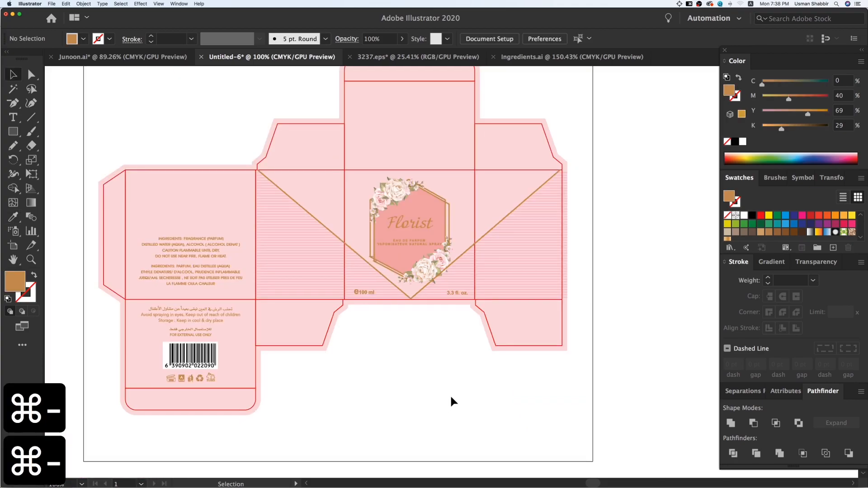
key(space)
drag(440, 330, 439, 369)
key(z)
key(z)
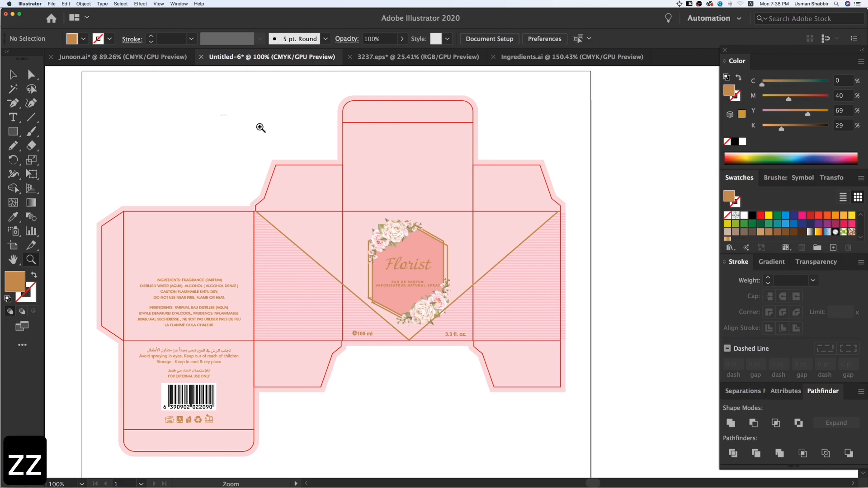
scroll(601, 368, up, 2)
key(v)
scroll(507, 384, up, 1)
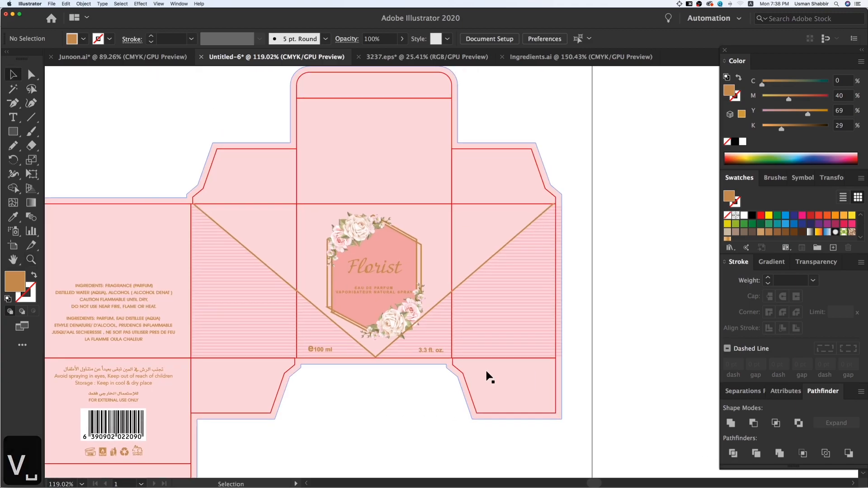
drag(394, 272, 403, 157)
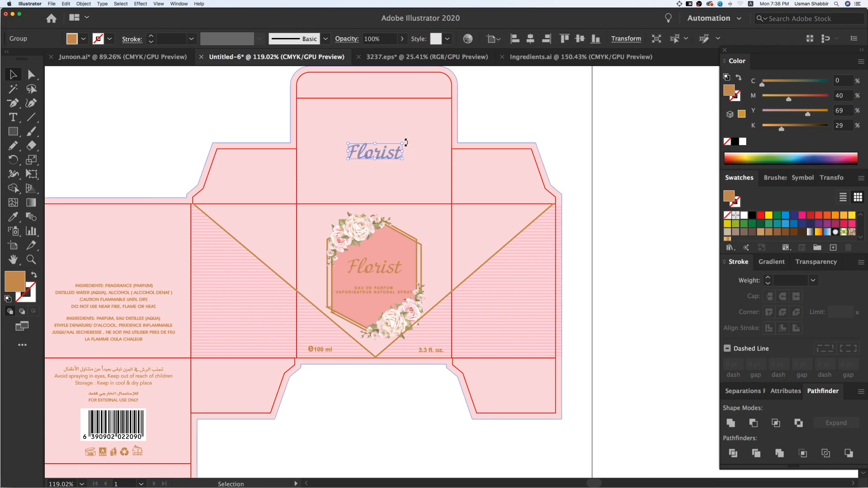
- Copy the Florist lettering into the empty area beside the artboard and place an upside-down copy next to it
click(628, 267)
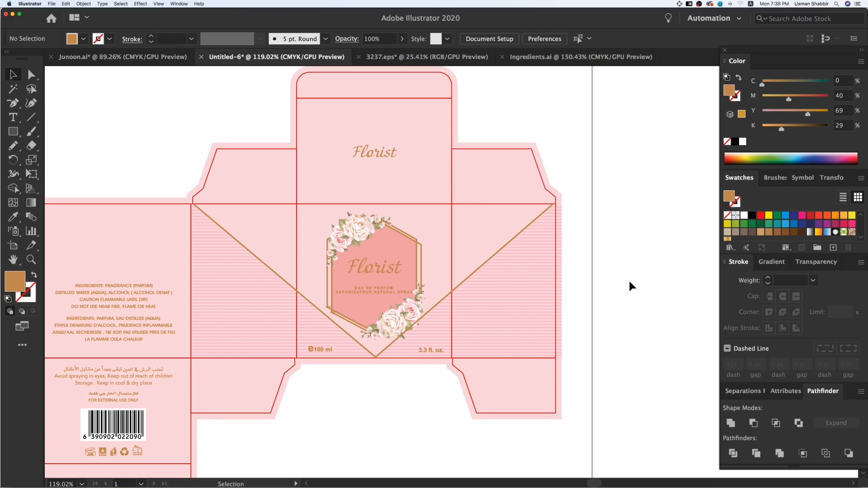
key(super+minus)
key(z)
drag(561, 307, 582, 306)
key(v)
scroll(581, 306, right, 3)
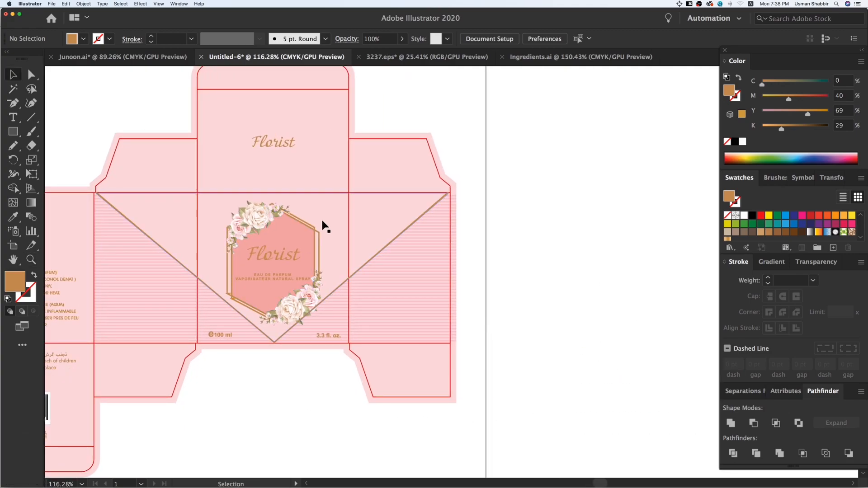
drag(291, 258, 444, 209)
key(v)
drag(444, 209, 427, 252)
- Repeat the upright and upside-down Florist pair into a row of four pairs and group the row
drag(404, 168, 636, 210)
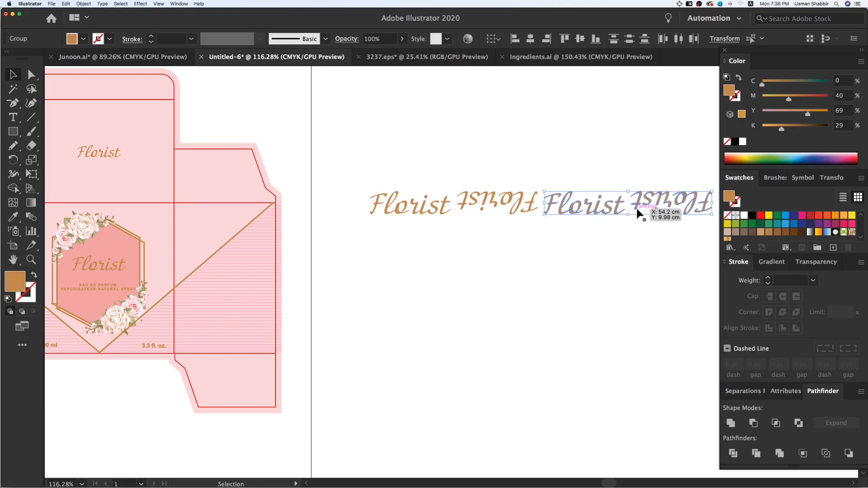
key(super+minus)
key(super+d)
key(super+d)
key(v)
scroll(364, 202, right, 3)
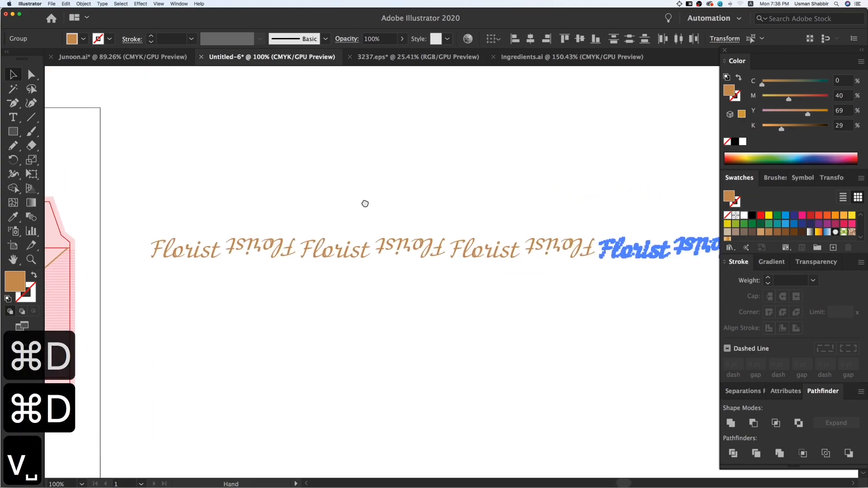
key(super+minus)
drag(91, 233, 616, 355)
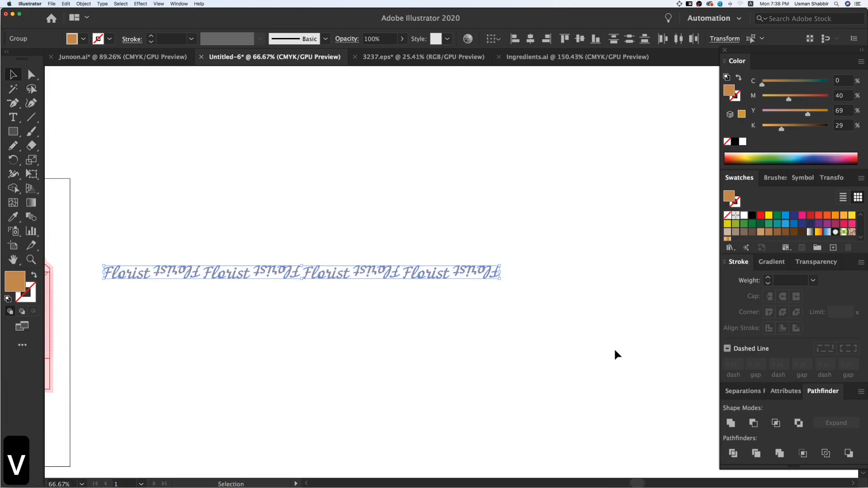
key(super+g)
click(320, 327)
- Duplicate the Florist row directly below itself, shifted sideways so the two rows are staggered
key(z)
drag(76, 225, 410, 397)
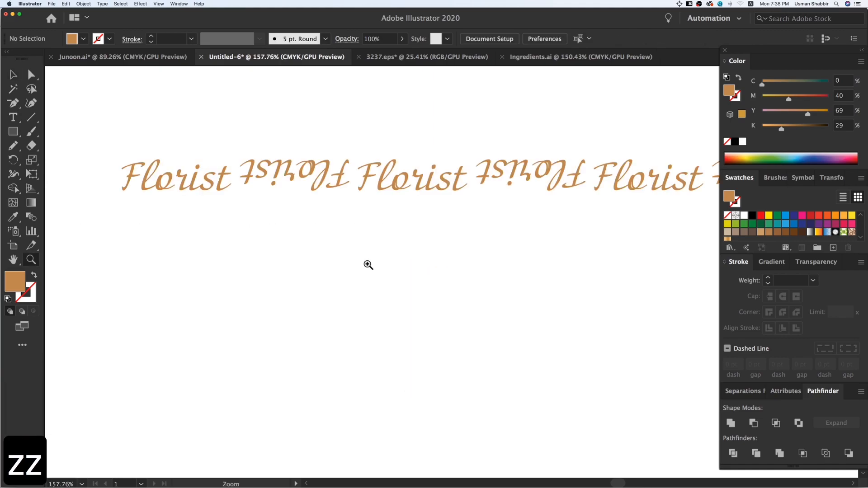
key(v)
alt+drag(276, 175, 345, 205)
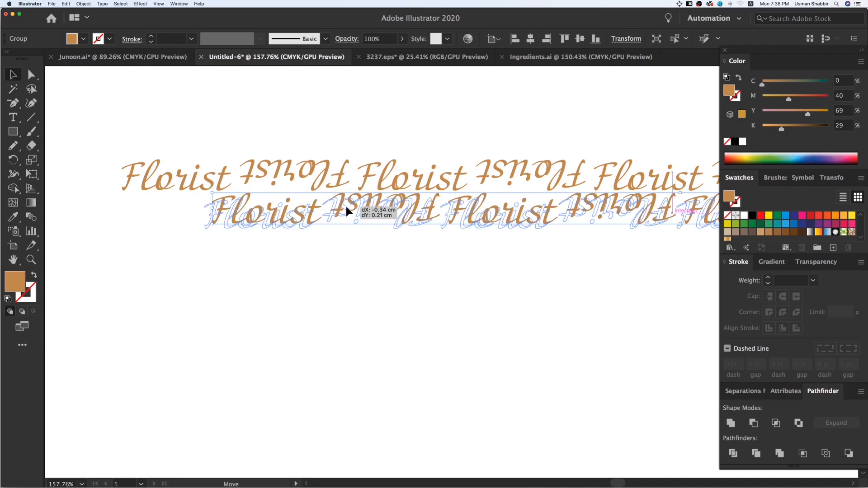
- Repeat the staggered pair of Florist rows downward to make ten rows, and group them as one pattern
drag(356, 132, 395, 280)
key(super+minus)
key(super+minus)
key(super+minus)
key(super+minus)
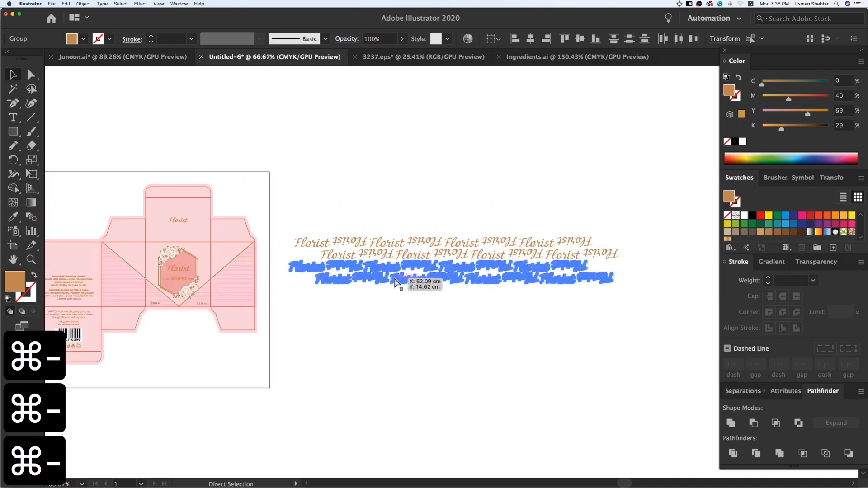
key(super+d)
key(super+d)
key(super+d)
key(v)
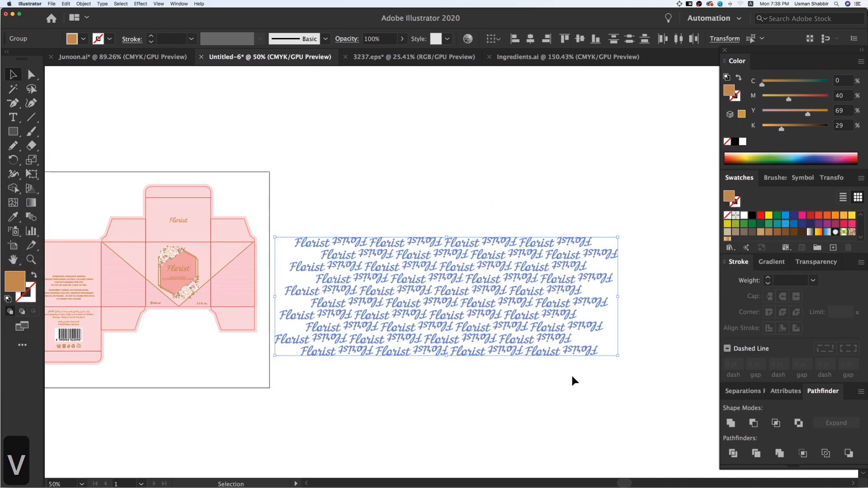
key(super+g)
click(543, 375)
- Place the Florist pattern over the box's front panels and rotate it so the rows rise diagonally
drag(457, 360, 532, 372)
drag(542, 313, 289, 271)
key(z)
key(z)
drag(533, 361, 534, 363)
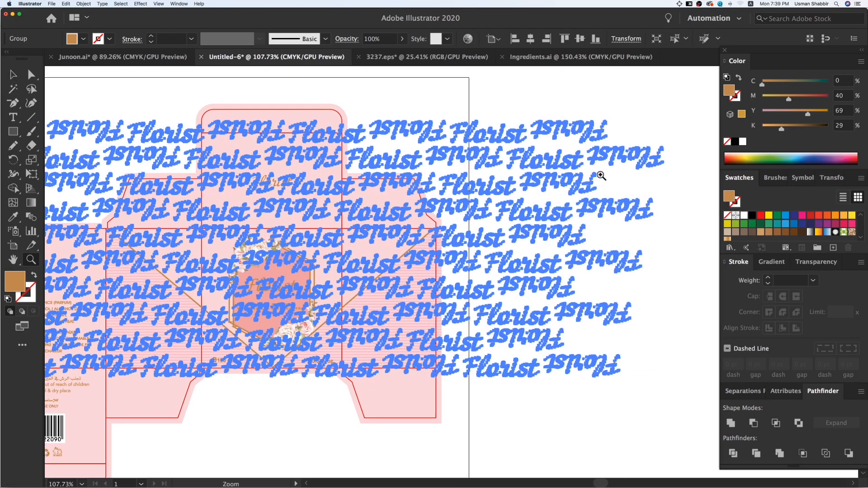
key(v)
drag(542, 78, 482, 75)
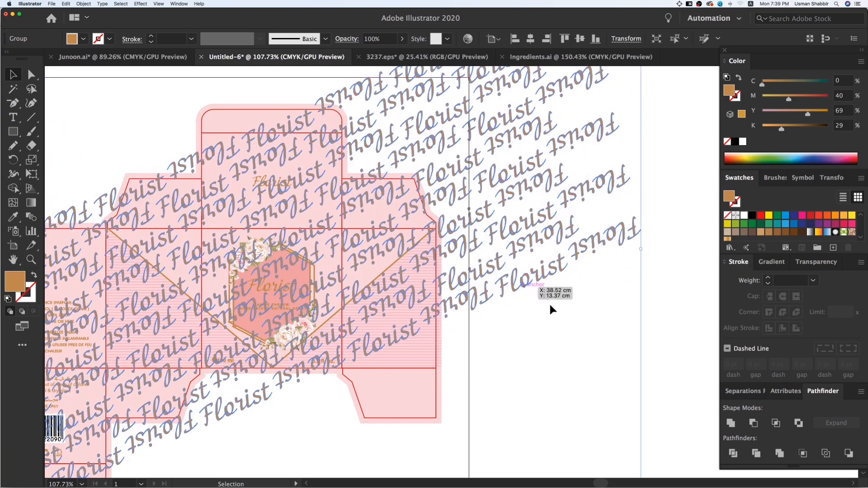
- Scale down the diagonal Florist pattern and position it so it still covers the whole triangular flap
key(super+minus)
key(v)
key(super+minus)
drag(668, 122, 615, 158)
click(630, 305)
key(z)
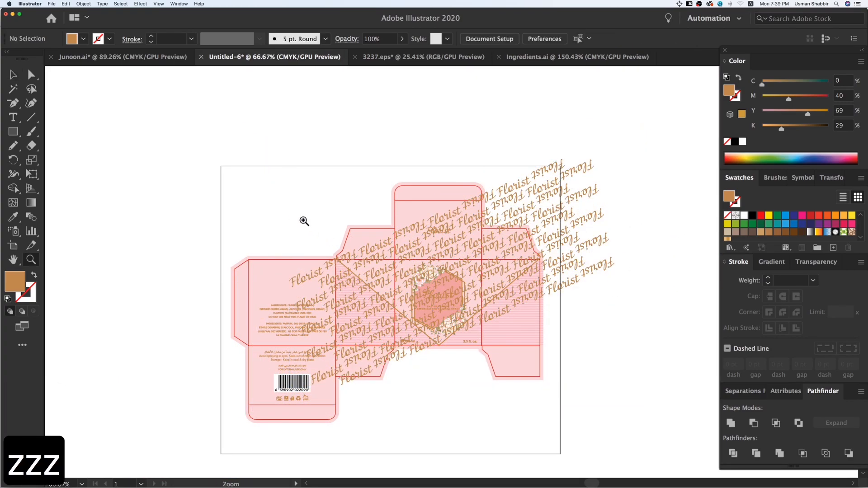
drag(666, 383, 610, 388)
key(v)
drag(484, 209, 485, 219)
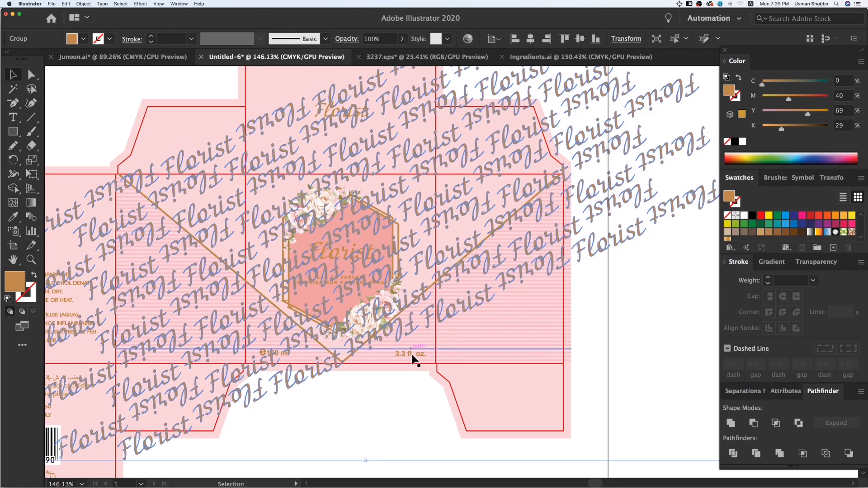
- Duplicate the pink triangle and align the copy exactly over the original
click(419, 395)
drag(460, 224, 413, 234)
key(super+z)
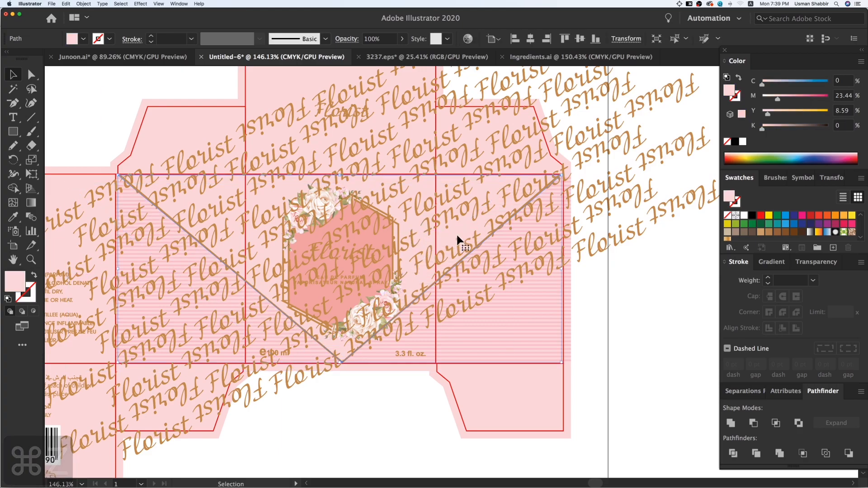
drag(457, 235, 457, 301)
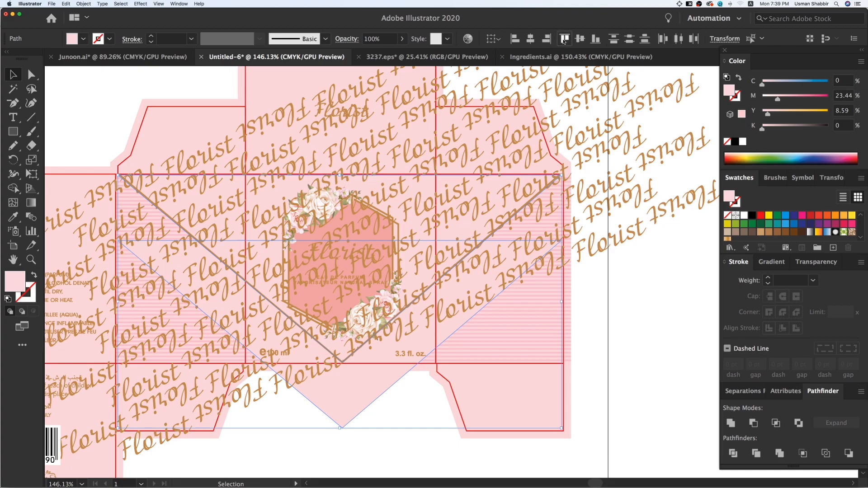
click(563, 39)
click(619, 303)
- Bring the triangle copy to the front and crop the Florist pattern to its shape
click(463, 226)
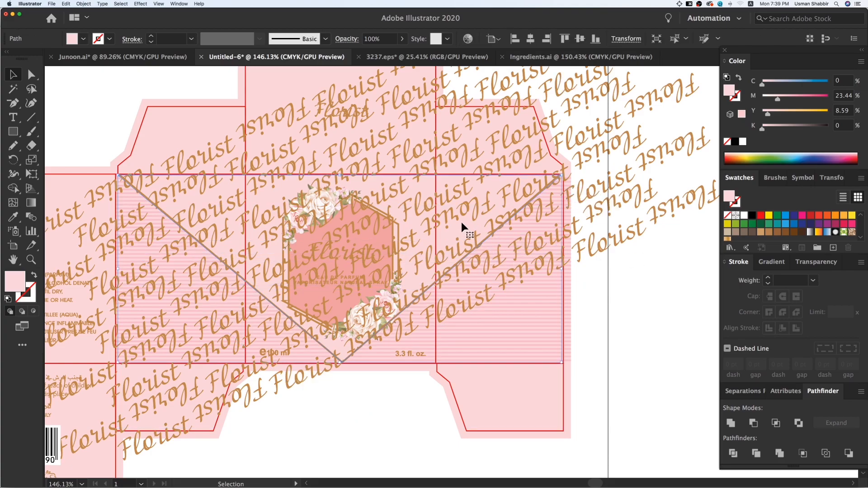
right_click(463, 229)
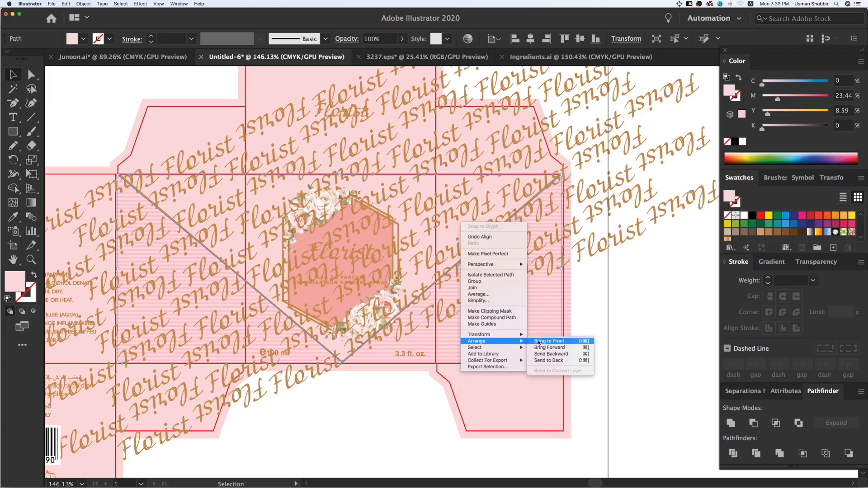
click(539, 342)
shift+click(593, 218)
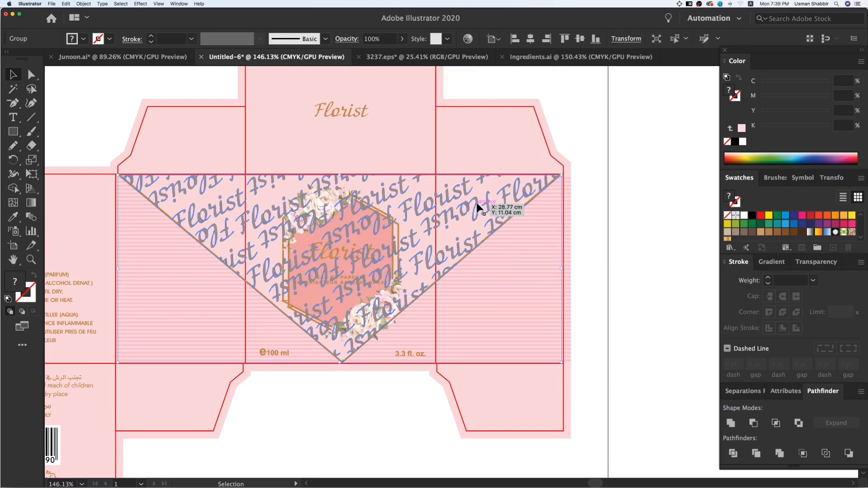
- Delete the unfilled leftover paths inside the cropped pattern while its gold letters are hidden, and regroup the restored letters
double_click(477, 203)
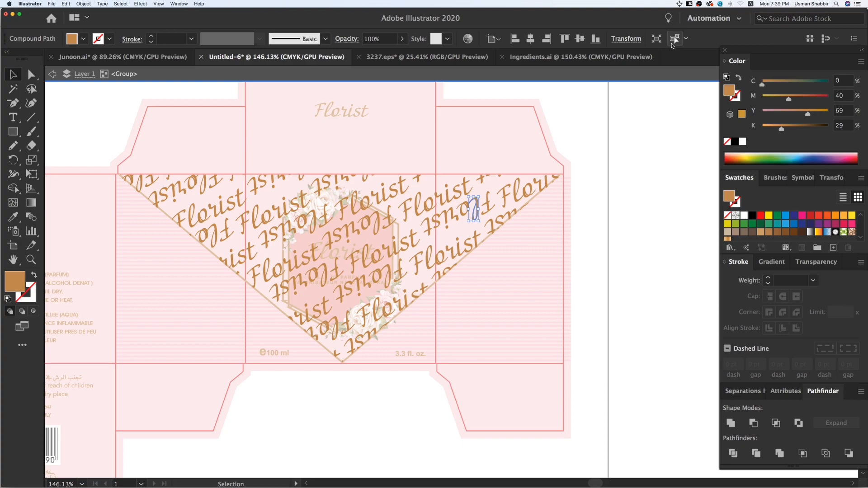
click(672, 44)
key(super+3)
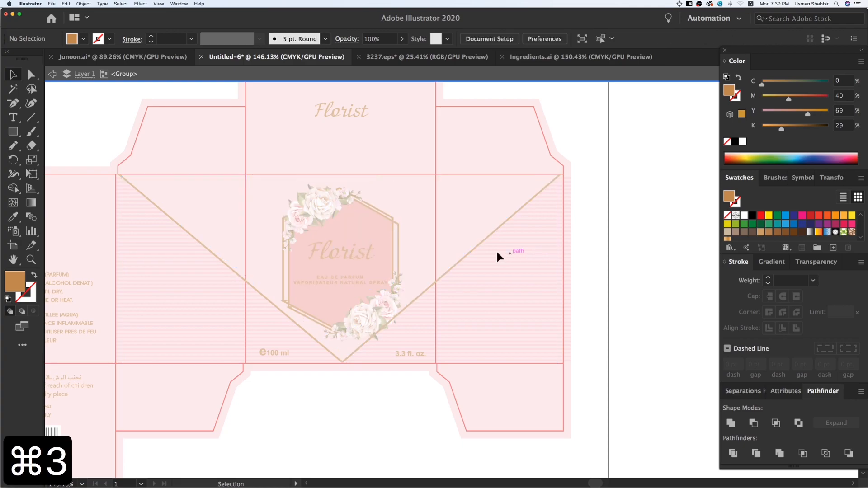
click(476, 215)
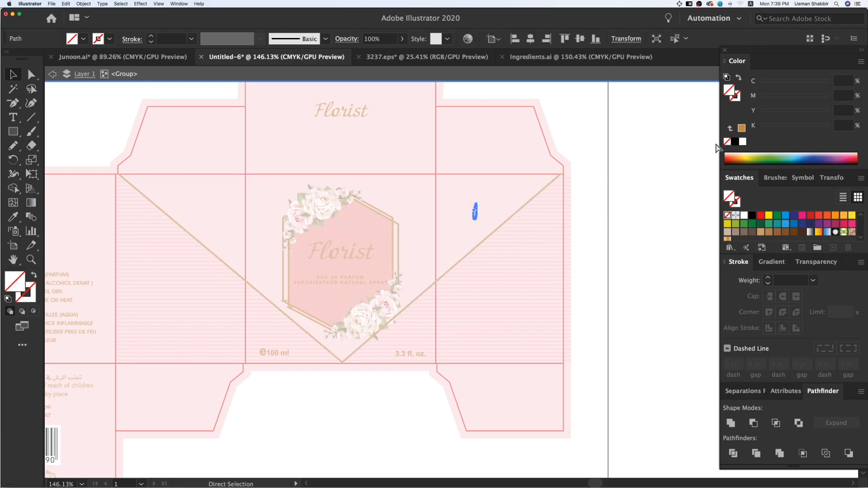
key(super+F1)
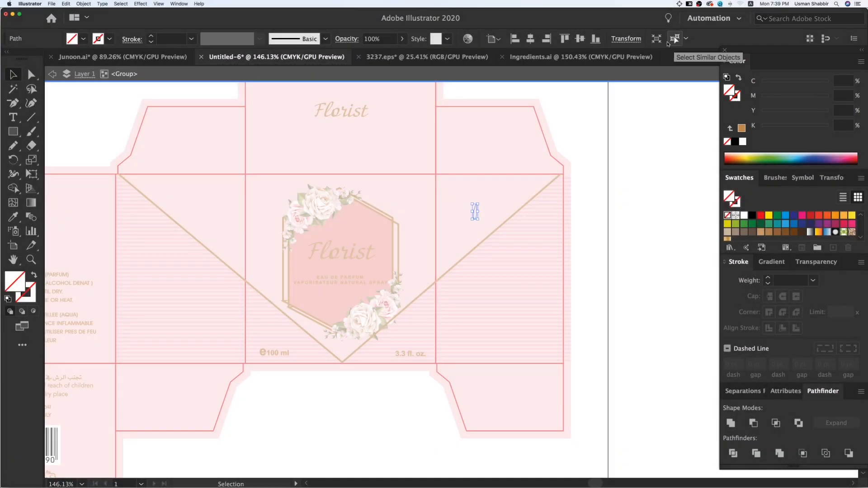
click(675, 39)
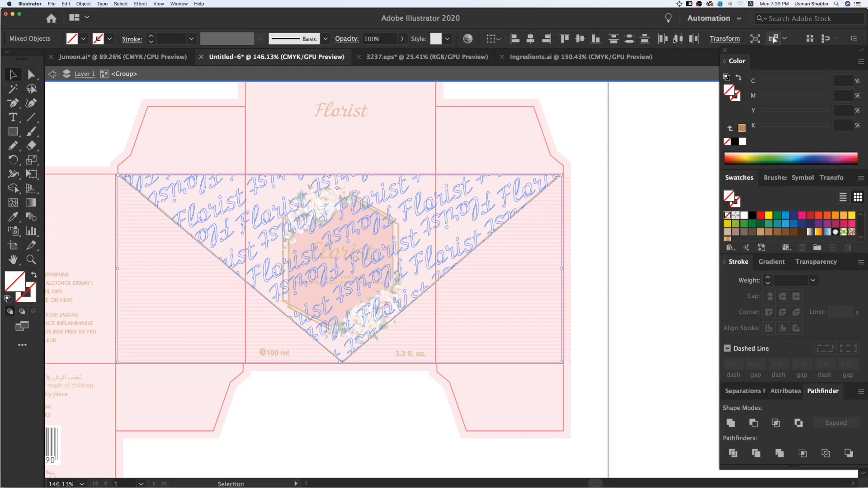
key(v)
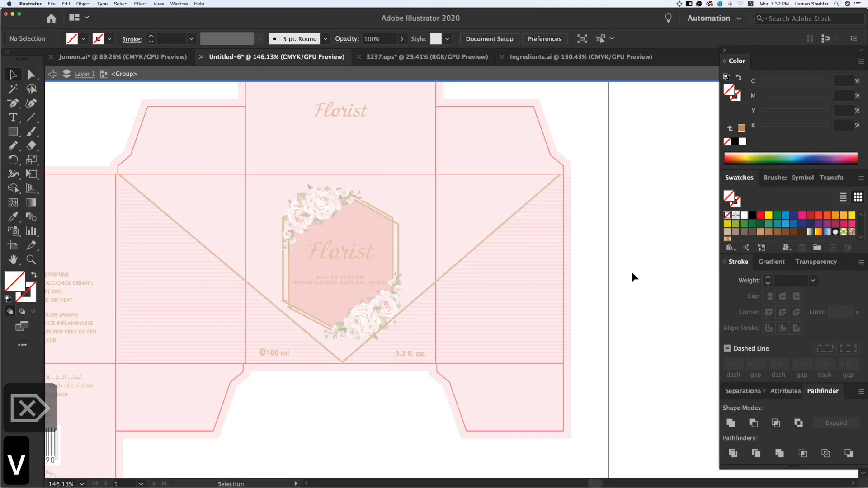
double_click(630, 271)
key(alt+super+3)
key(super+g)
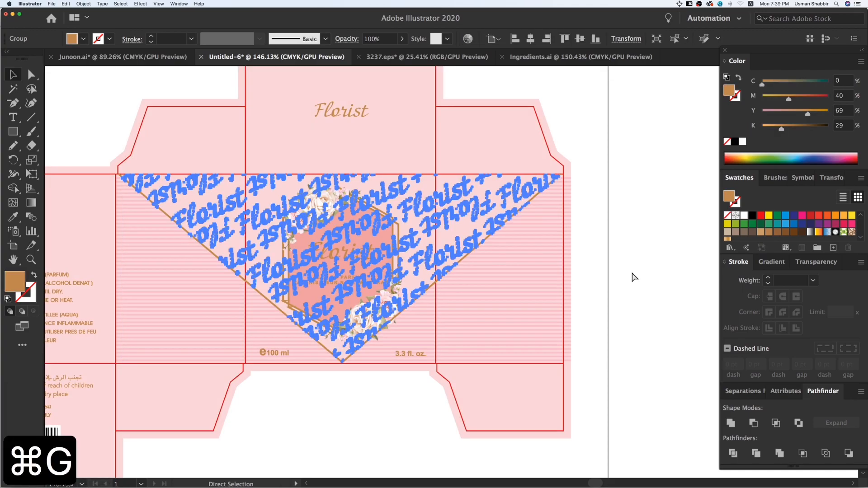
- Send the cropped Florist pattern to the back, followed by the pink triangle
right_click(497, 206)
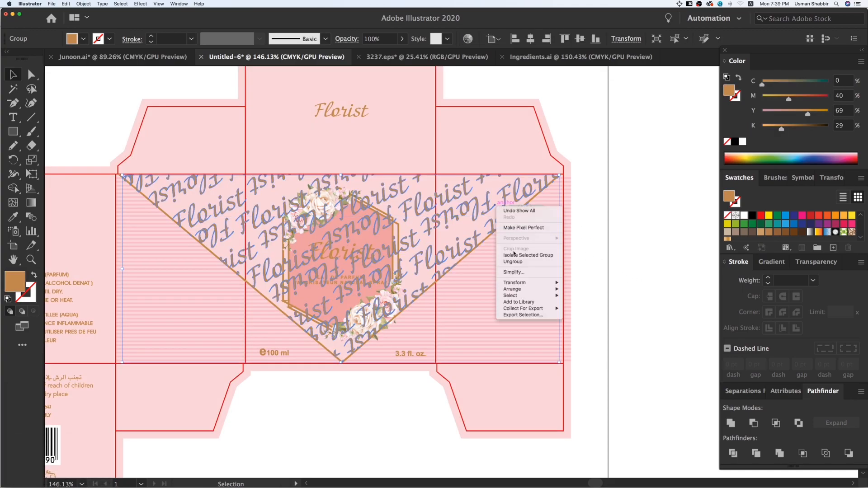
mouse_move(538, 289)
click(587, 309)
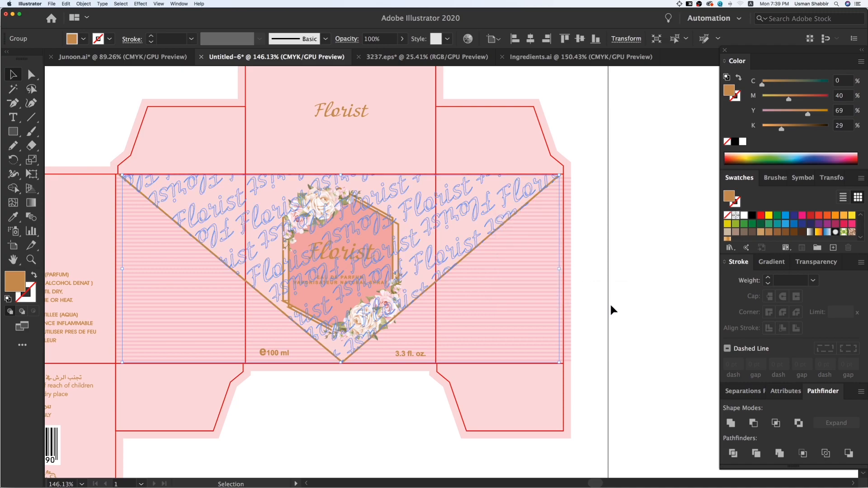
click(475, 224)
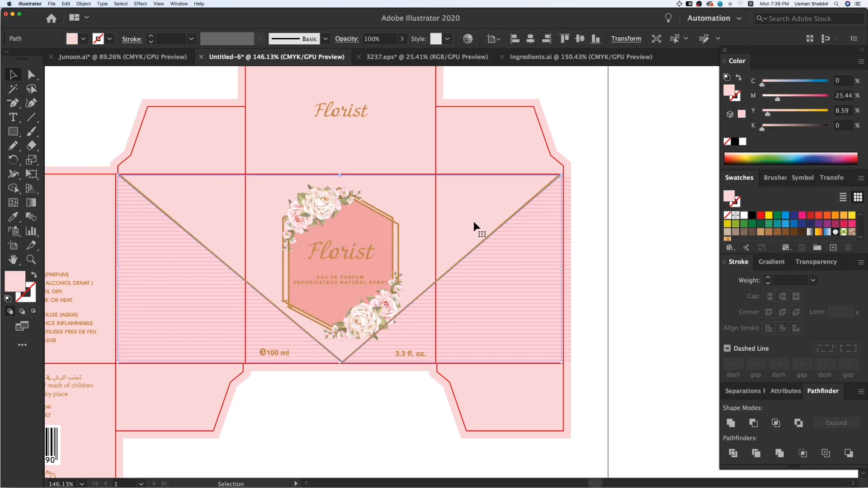
right_click(474, 223)
mouse_move(520, 342)
click(559, 362)
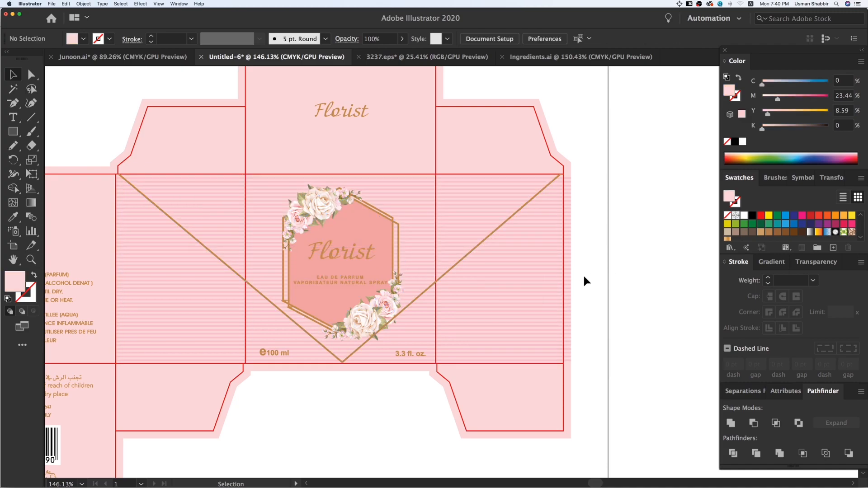
- Send the horizontal stripes to the back and put the pink box background behind them
click(547, 273)
right_click(527, 263)
mouse_move(585, 348)
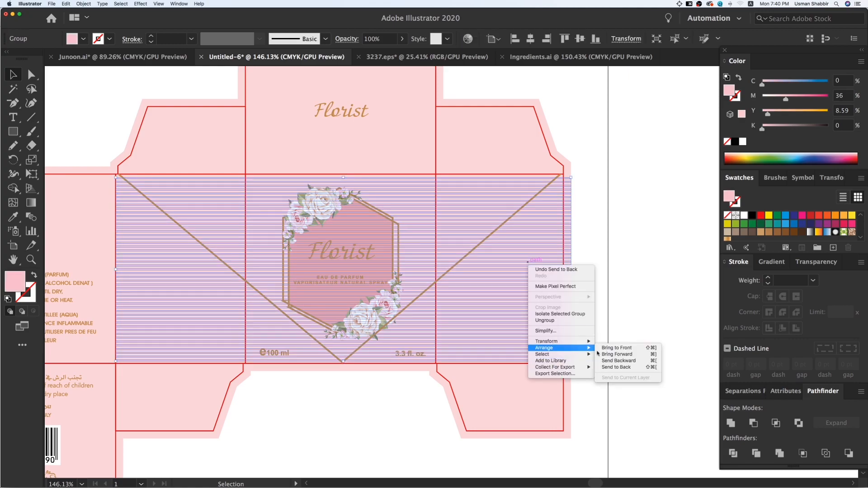
click(620, 367)
right_click(512, 282)
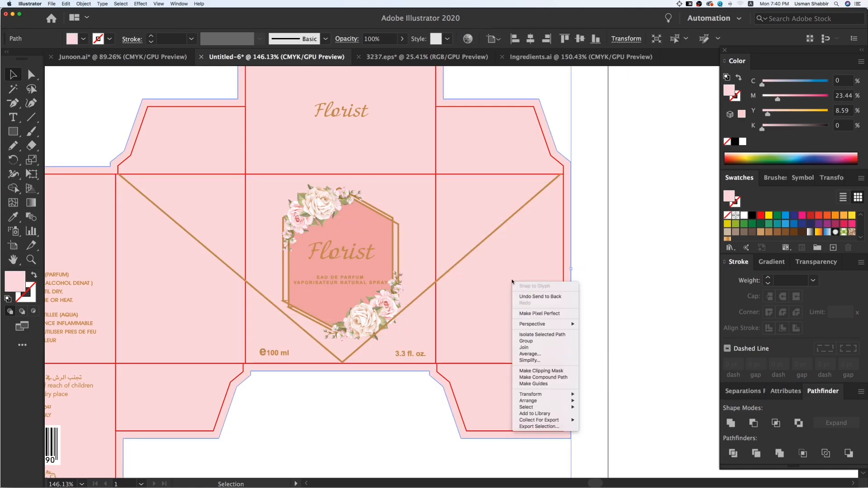
mouse_move(562, 401)
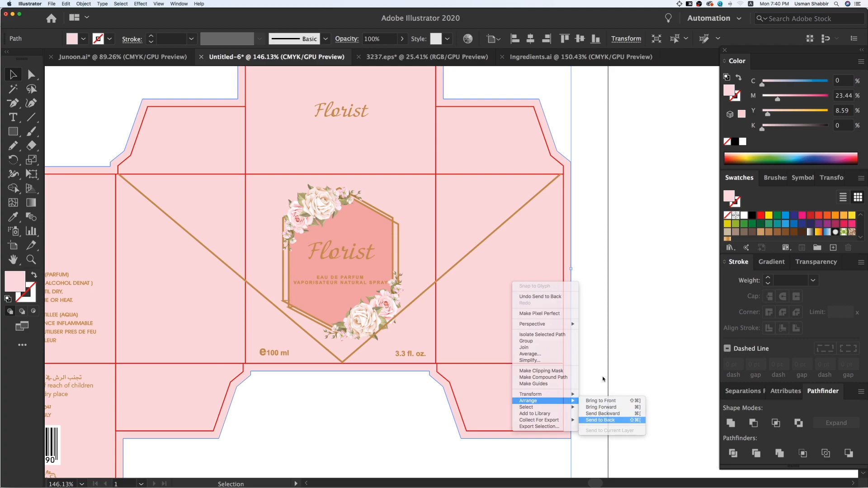
click(598, 414)
click(609, 352)
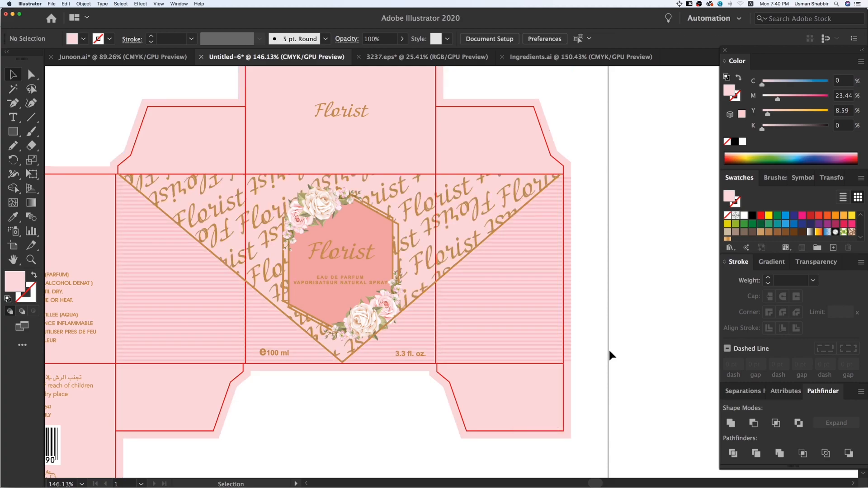
- Recolour the cropped gold Florist pattern by sampling the darker pink of the horizontal stripes
click(417, 216)
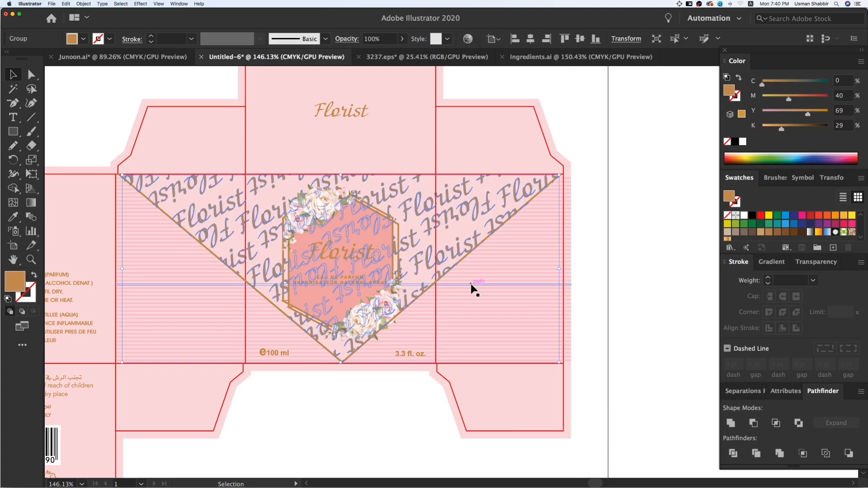
key(i)
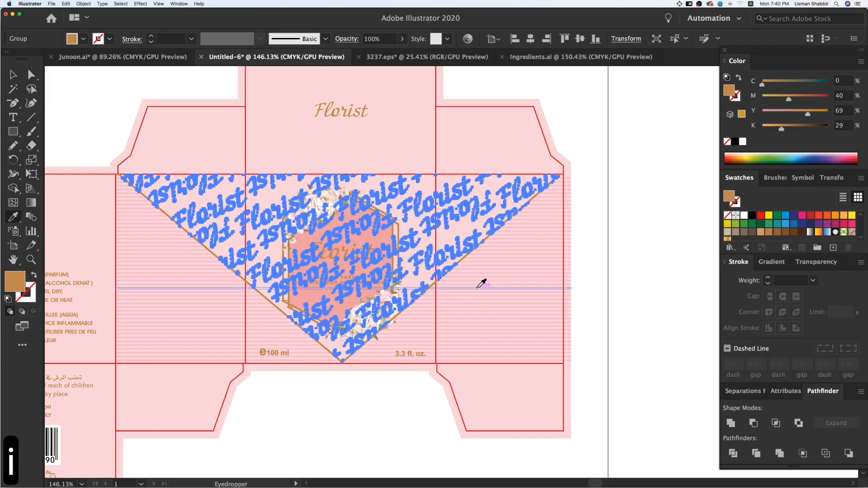
click(484, 284)
click(628, 300)
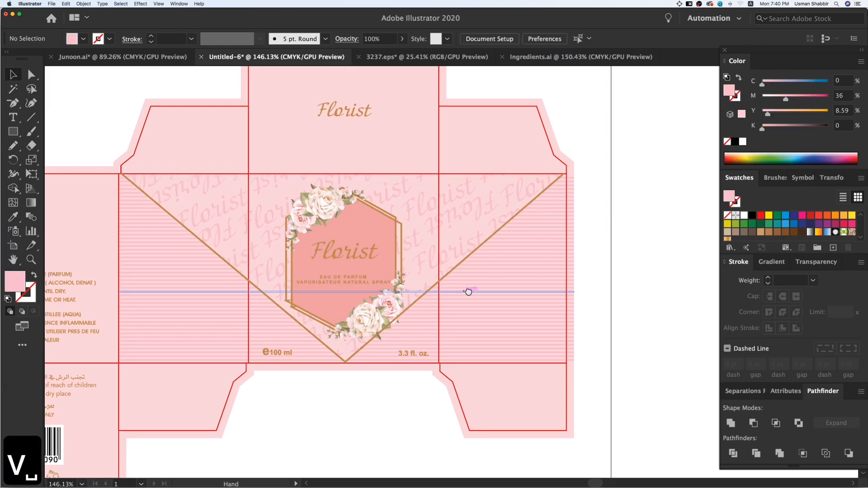
- Examine how the recoloured Florist pattern looks across the whole box layout
scroll(518, 293, left, 5)
scroll(456, 388, left, 5)
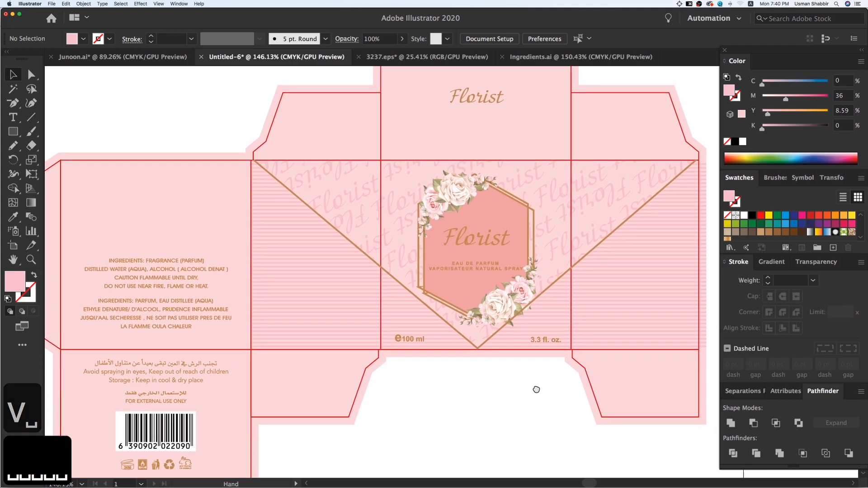
key(super+minus)
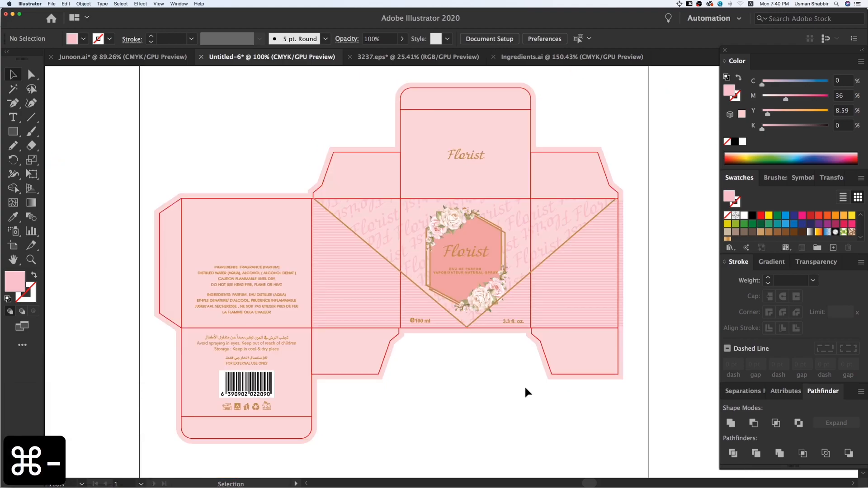
key(z)
key(v)
scroll(484, 380, right, 3)
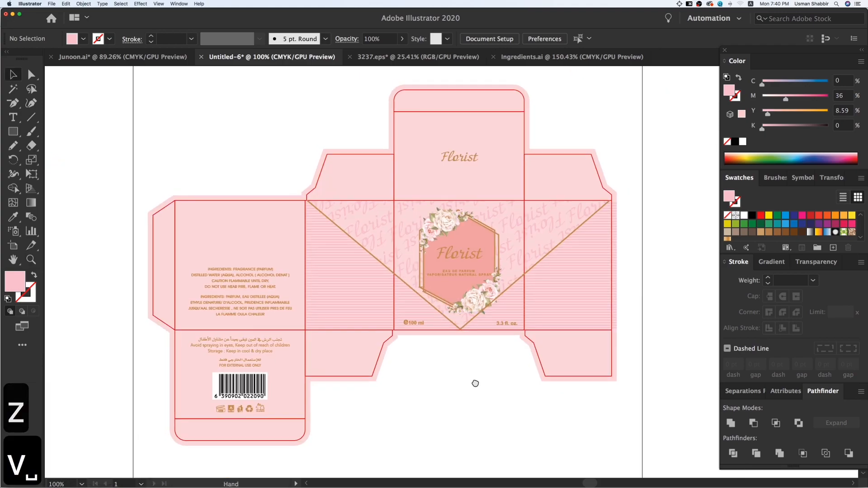
key(super+minus)
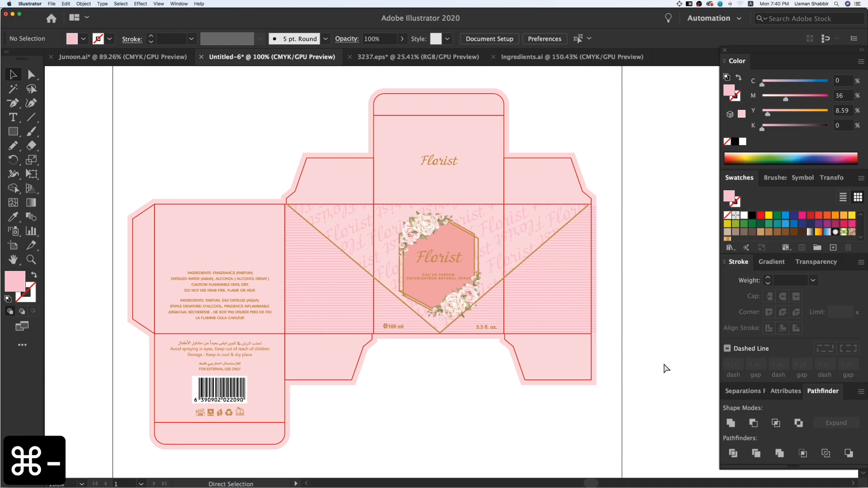
key(z)
key(z)
click(648, 388)
key(v)
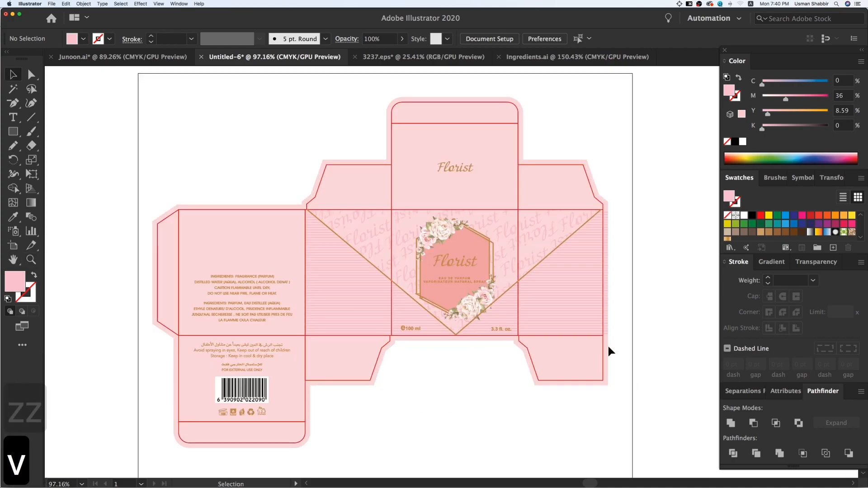
- Hide the red die lines to preview the artwork without them, and show them again
drag(554, 190, 655, 325)
key(super+z)
key(super+3)
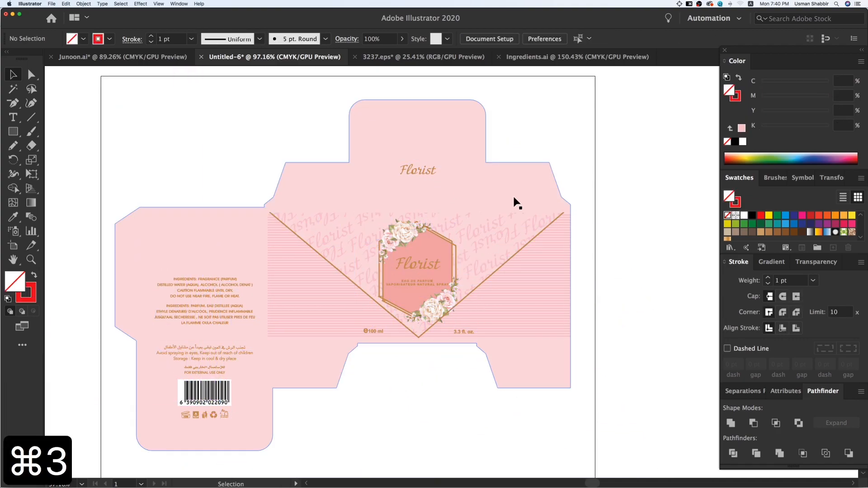
key(alt+super+3)
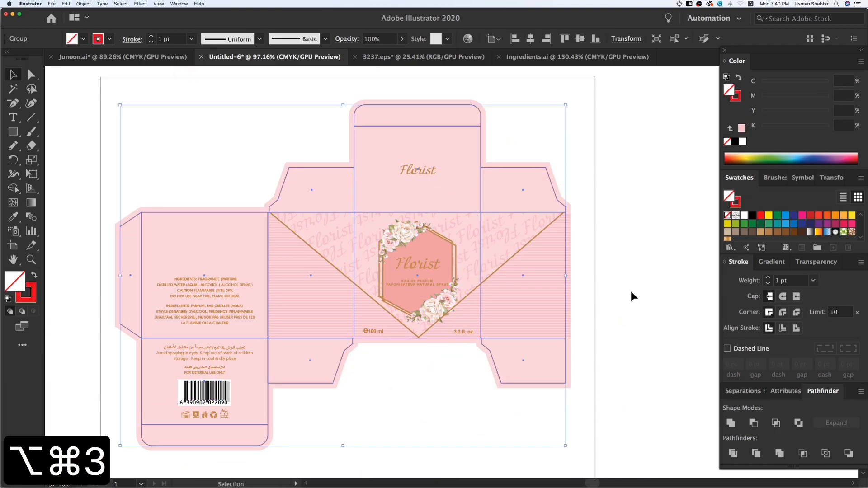
click(600, 264)
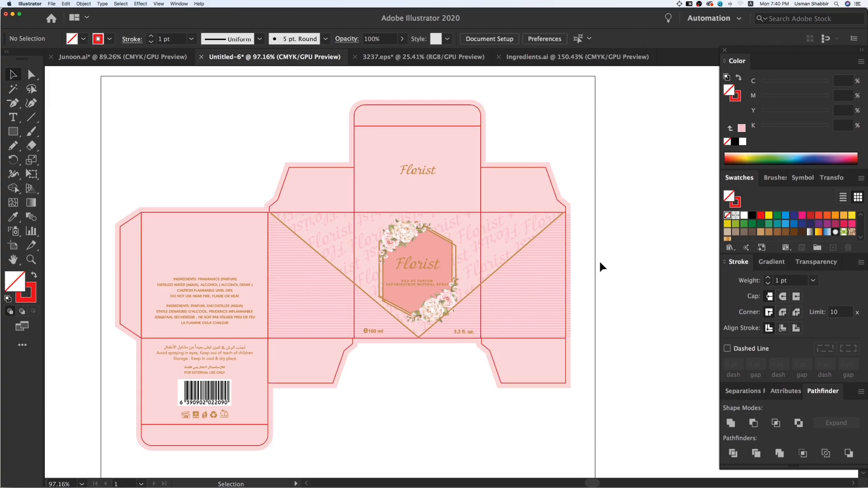
- Place two large, tilted gold Florist lettering copies over the stripes on the panel between the ingredients and the front
key(z)
key(z)
drag(126, 93, 711, 428)
key(v)
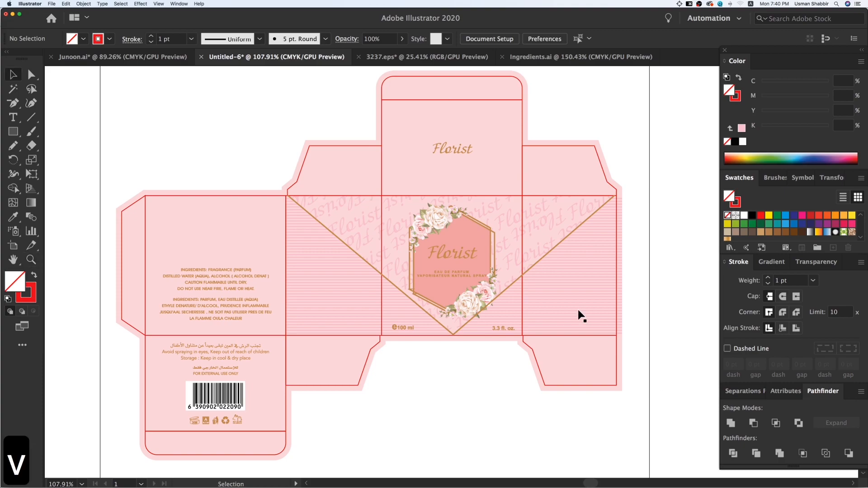
scroll(565, 335, right, 2)
key(z)
key(z)
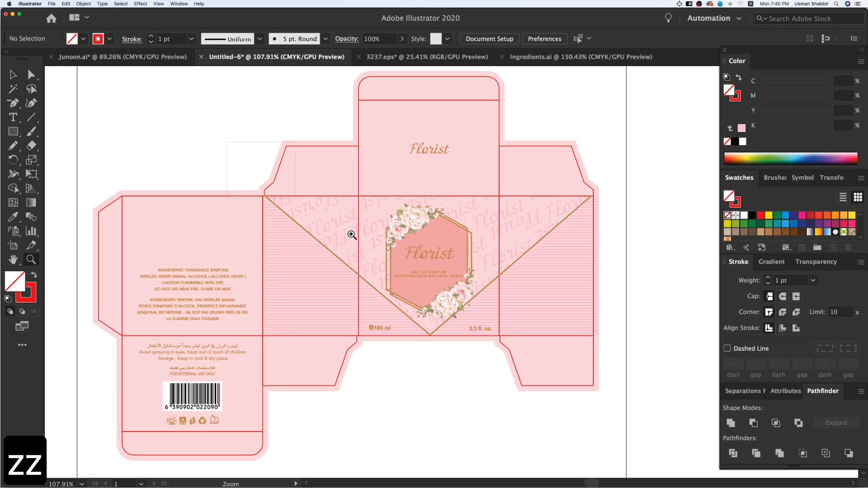
click(432, 322)
key(v)
drag(430, 229, 315, 310)
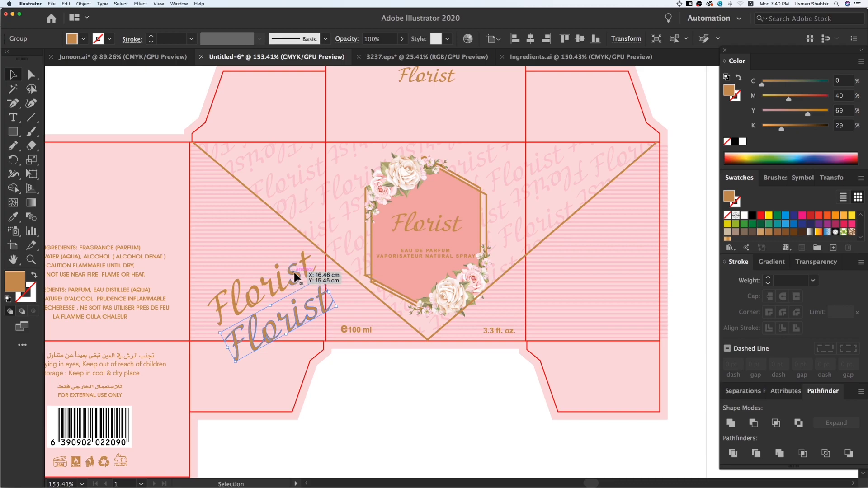
- Stack the two tilted Florist copies exactly by aligning their top and left edges
shift+click(295, 273)
click(564, 39)
click(515, 38)
click(375, 363)
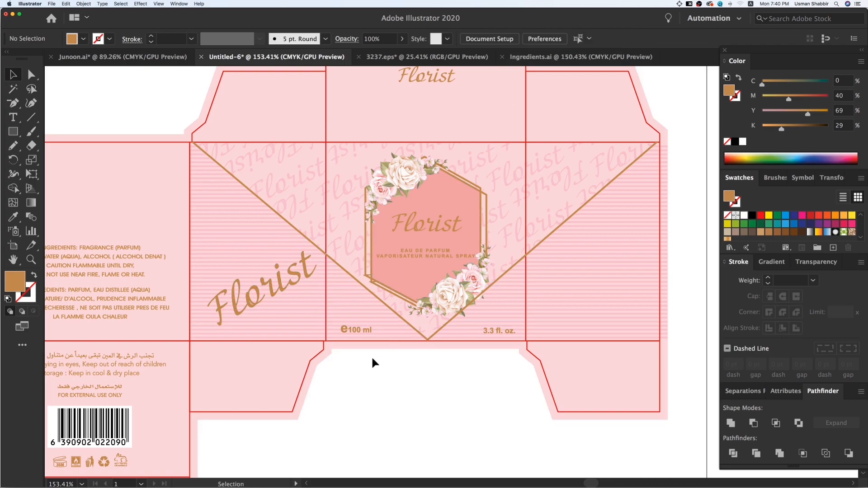
- Hide the upper Florist copy and give the lower one the box's light pink fill with a 5 pt stroke in the same pink
key(super+3)
click(296, 277)
key(i)
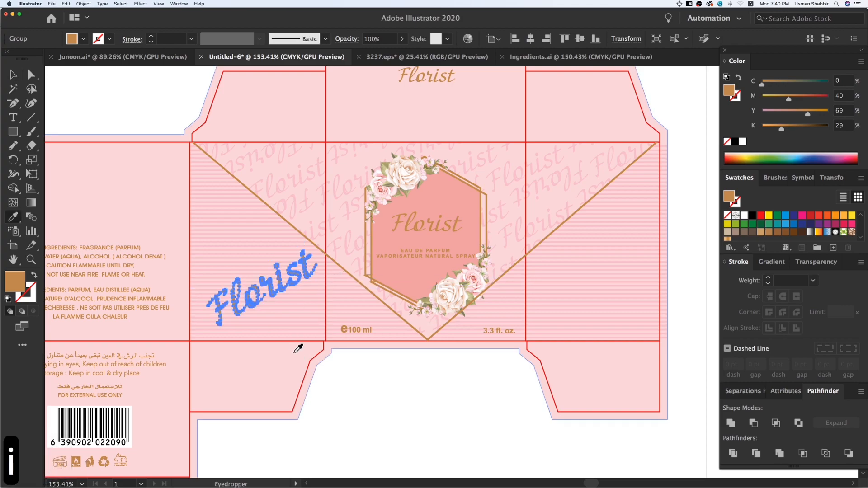
click(295, 352)
key(v)
drag(727, 93, 737, 99)
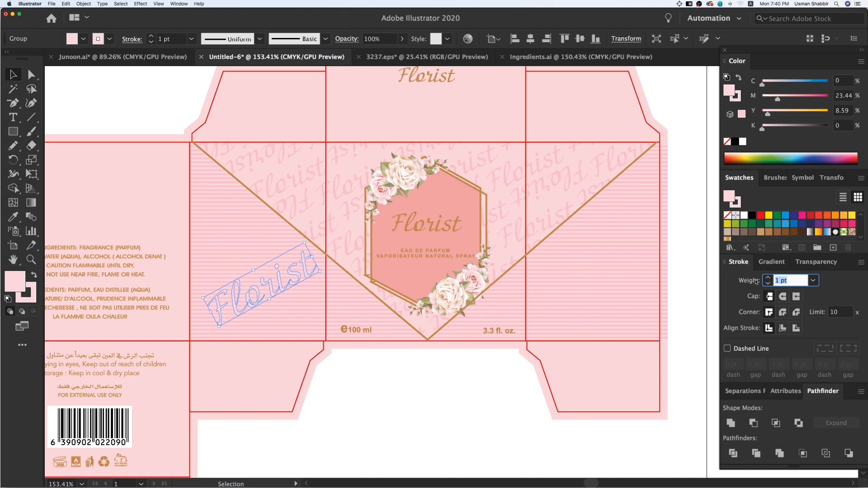
key(Return)
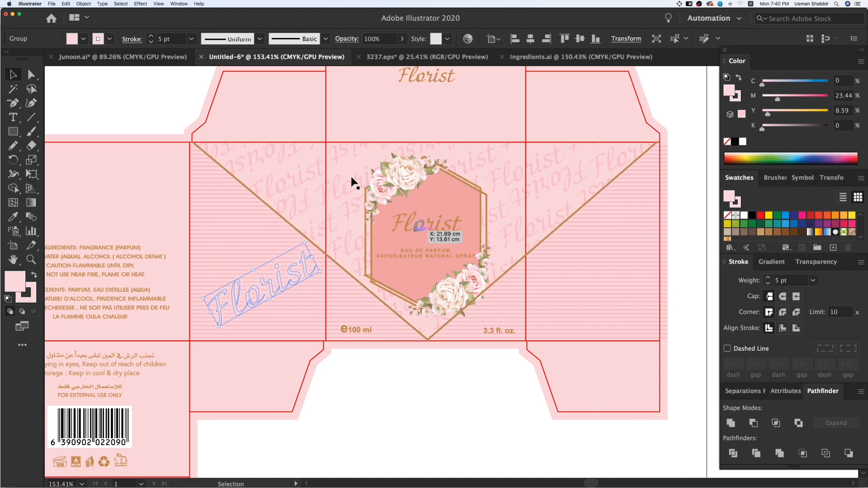
- Expand the light pink Florist copy, unite it into one solid outline shape and show the hidden gold copy again
click(84, 4)
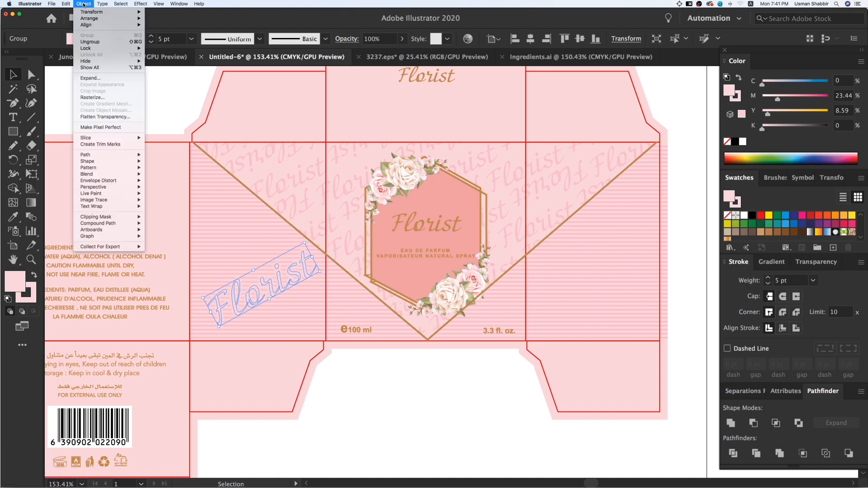
click(95, 79)
click(490, 346)
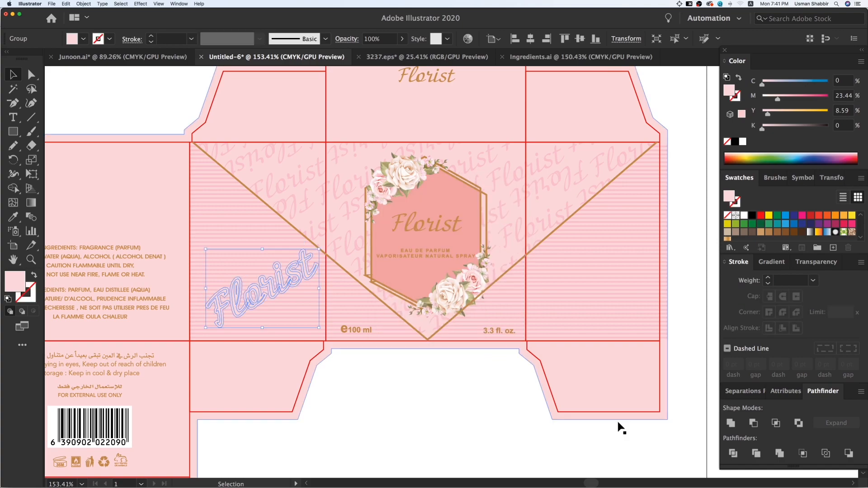
click(730, 423)
key(super+3)
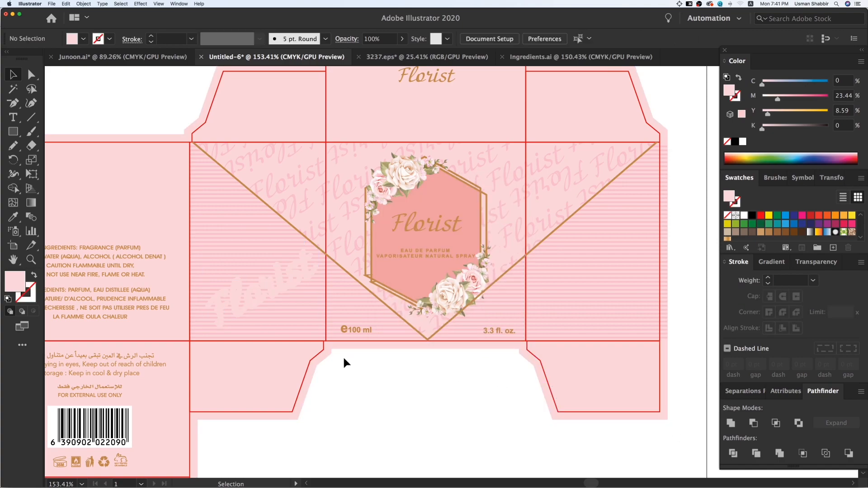
key(alt+super+3)
click(348, 360)
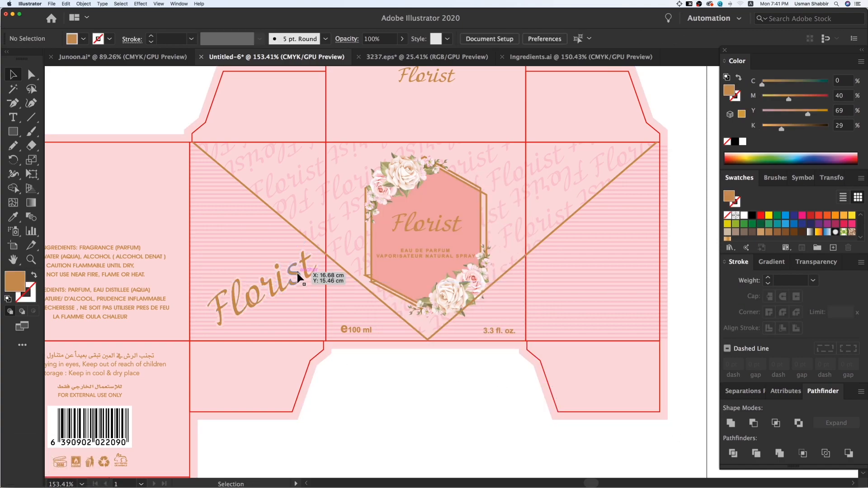
- Recolour the tilted gold Florist lettering on the side panel with the darker pink of the stripes
click(297, 272)
key(i)
click(334, 306)
key(v)
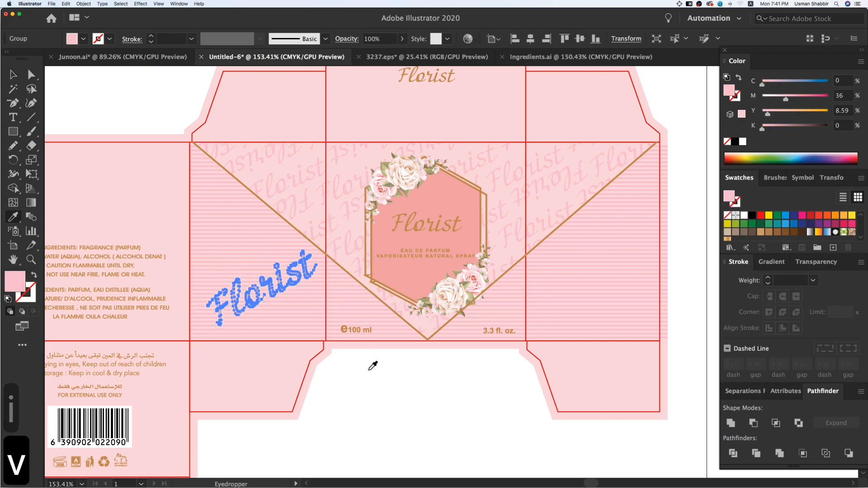
key(v)
click(351, 375)
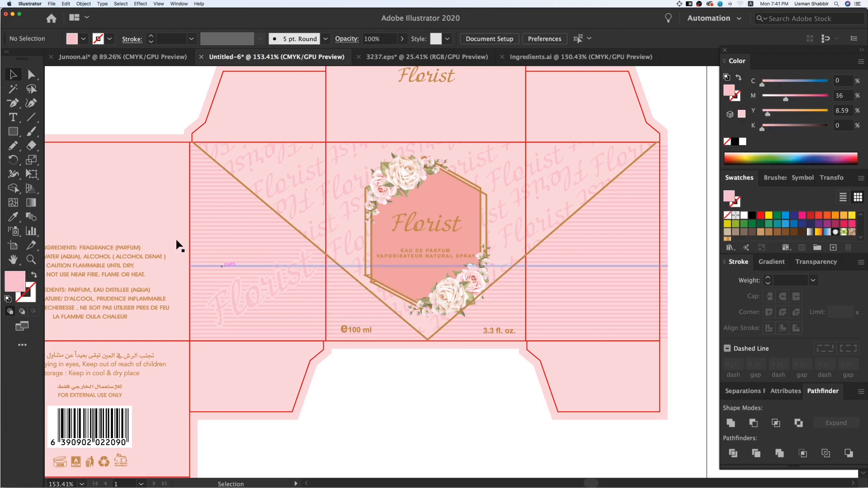
- Inspect the tilted Florist lettering and its light pink outline over the stripes up close
key(z)
key(z)
click(387, 334)
key(v)
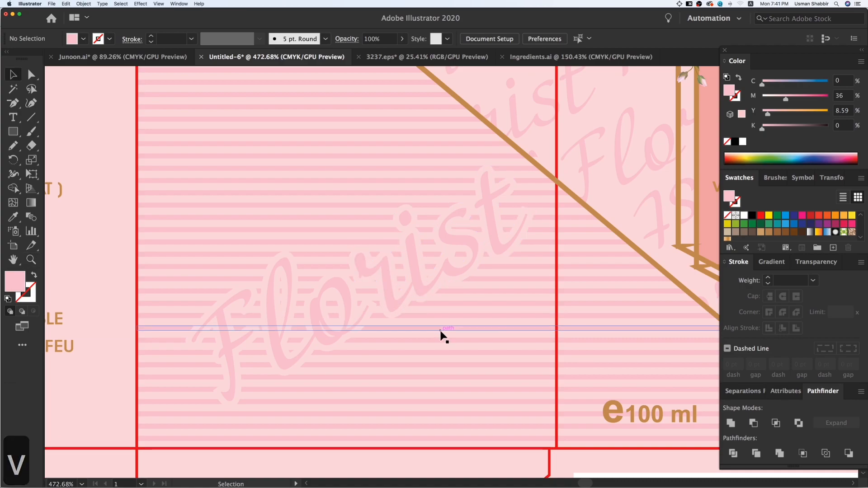
key(super+minus)
key(super+minus)
key(super+minus)
key(super+minus)
key(v)
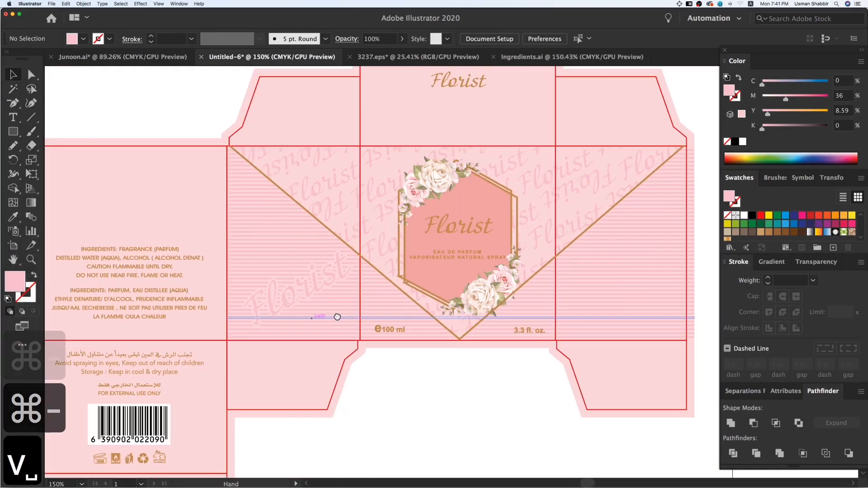
- Group the tilted Florist lettering with its light pink outline shape
click(274, 278)
key(super+3)
key(super+3)
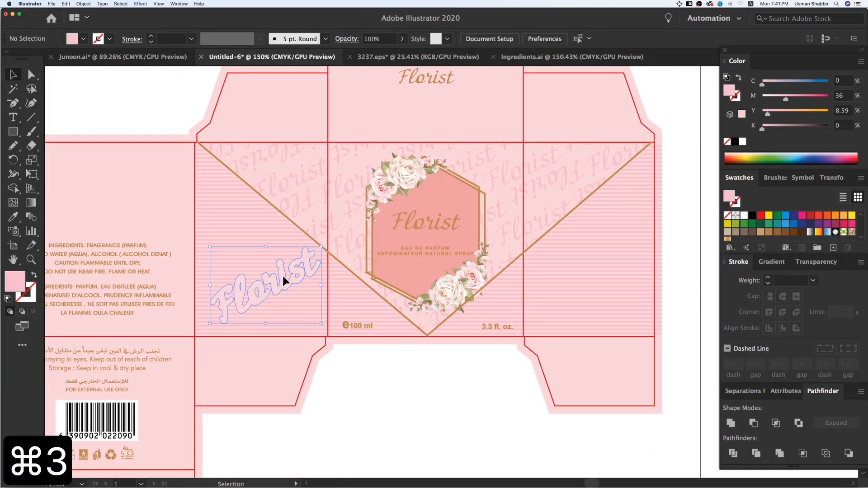
key(alt+super+3)
key(super+g)
- Shrink the grouped Florist lettering slightly and duplicate it onto the striped panel on the other side of the front
key(v)
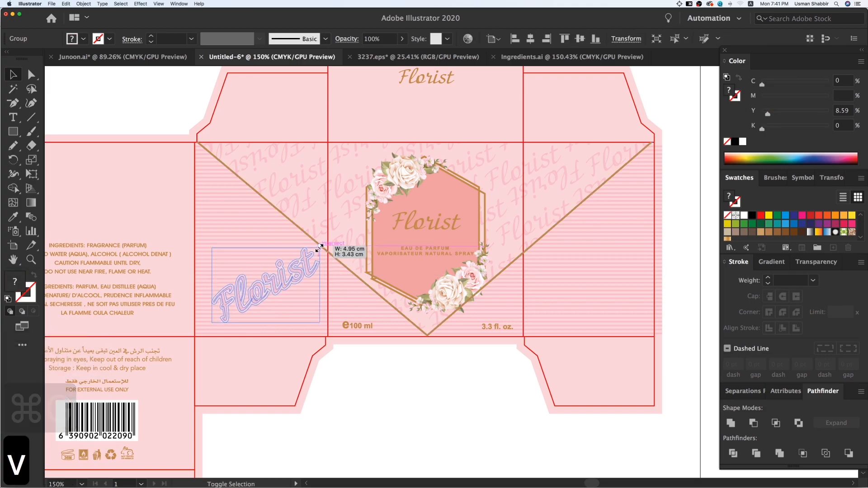
drag(280, 283, 608, 288)
click(468, 389)
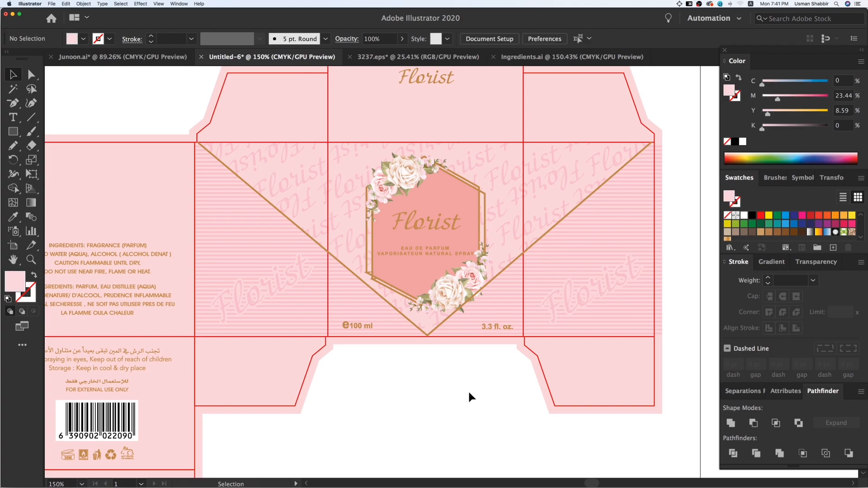
key(super+minus)
key(v)
key(space)
drag(479, 362, 478, 373)
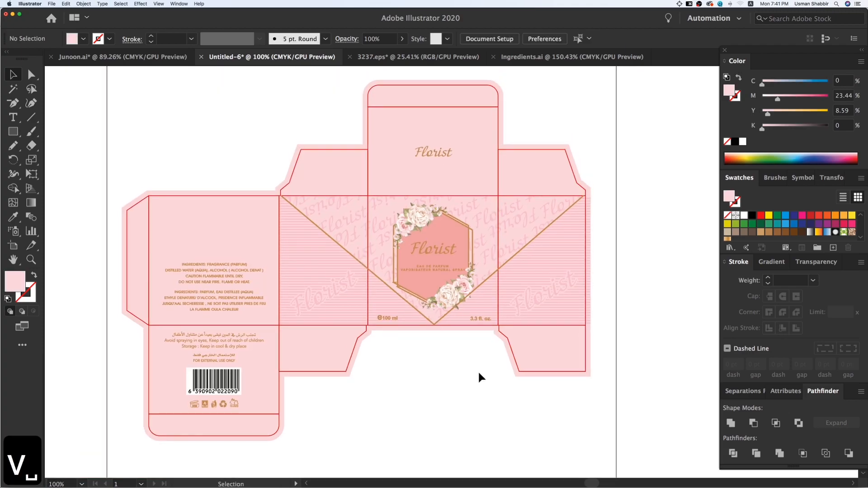